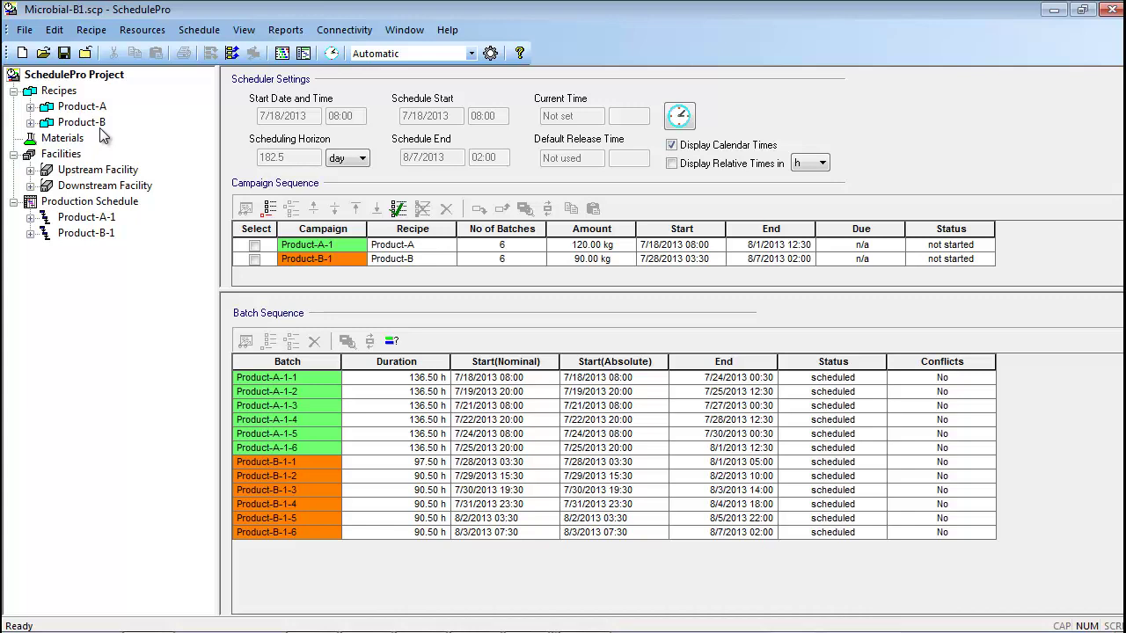
# Duplicate the Product-A recipe in the project's recipe list
pyautogui.click(61, 92)
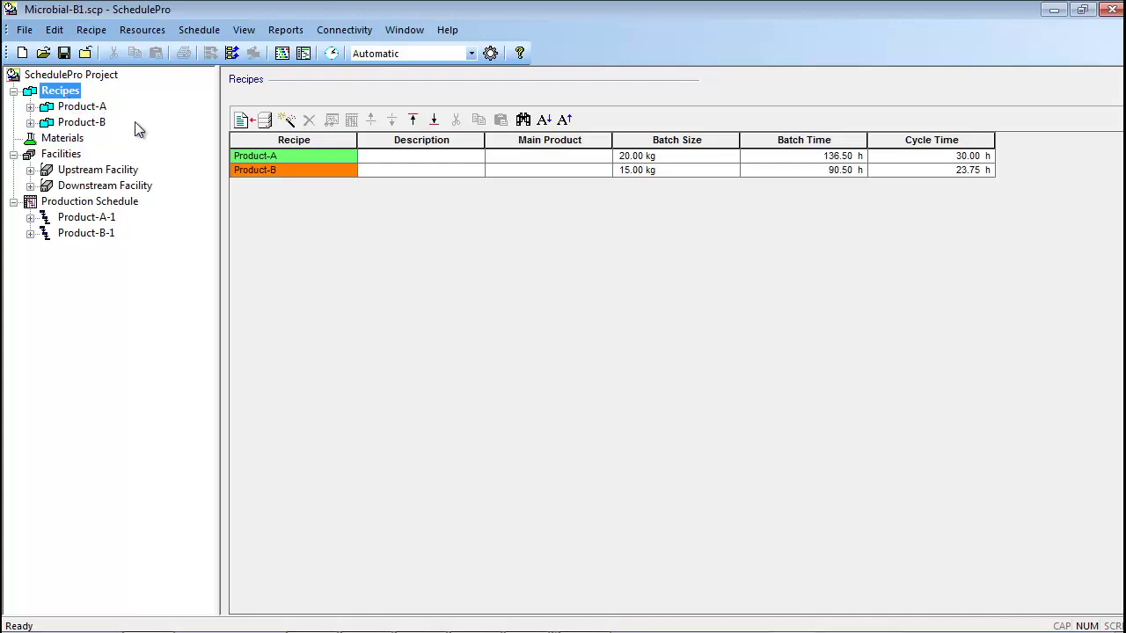
pyautogui.click(300, 155)
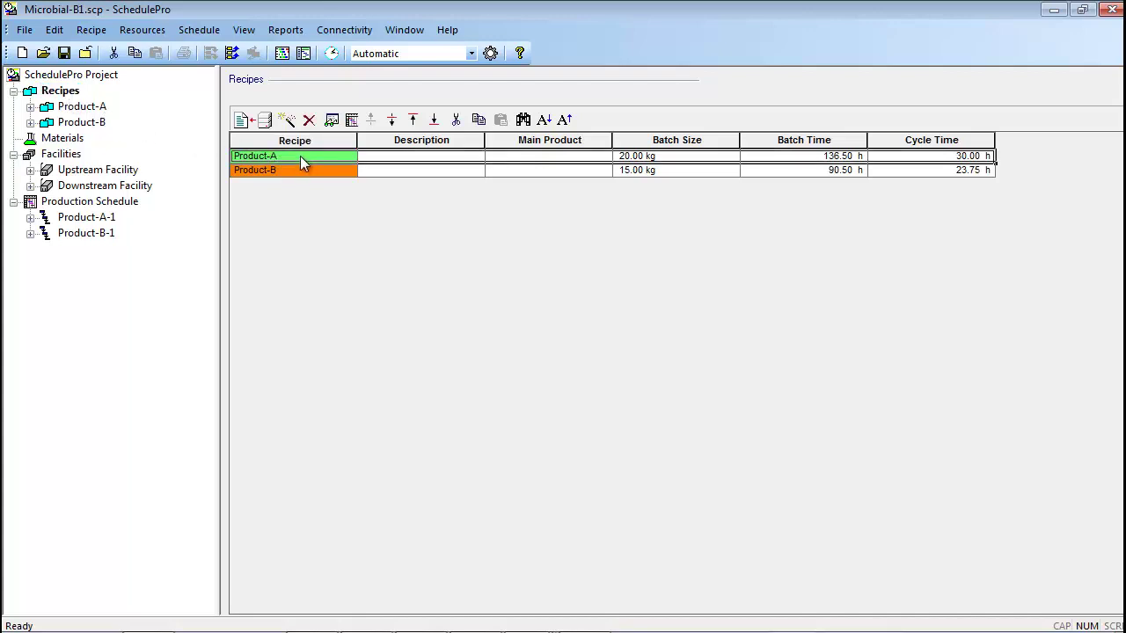
pyautogui.click(477, 121)
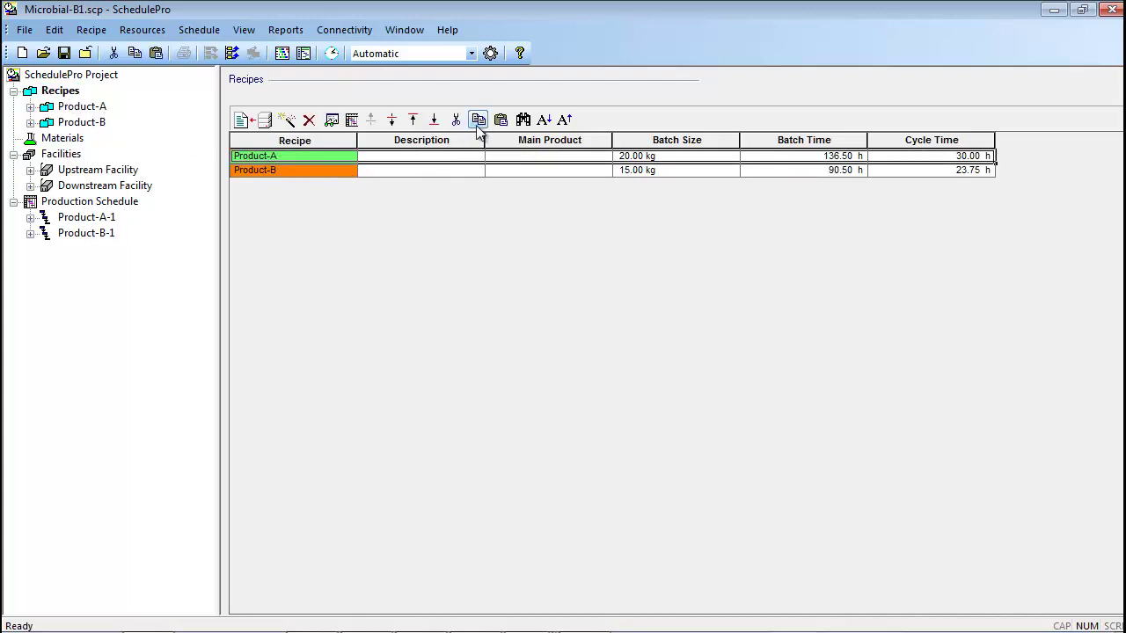
pyautogui.click(500, 121)
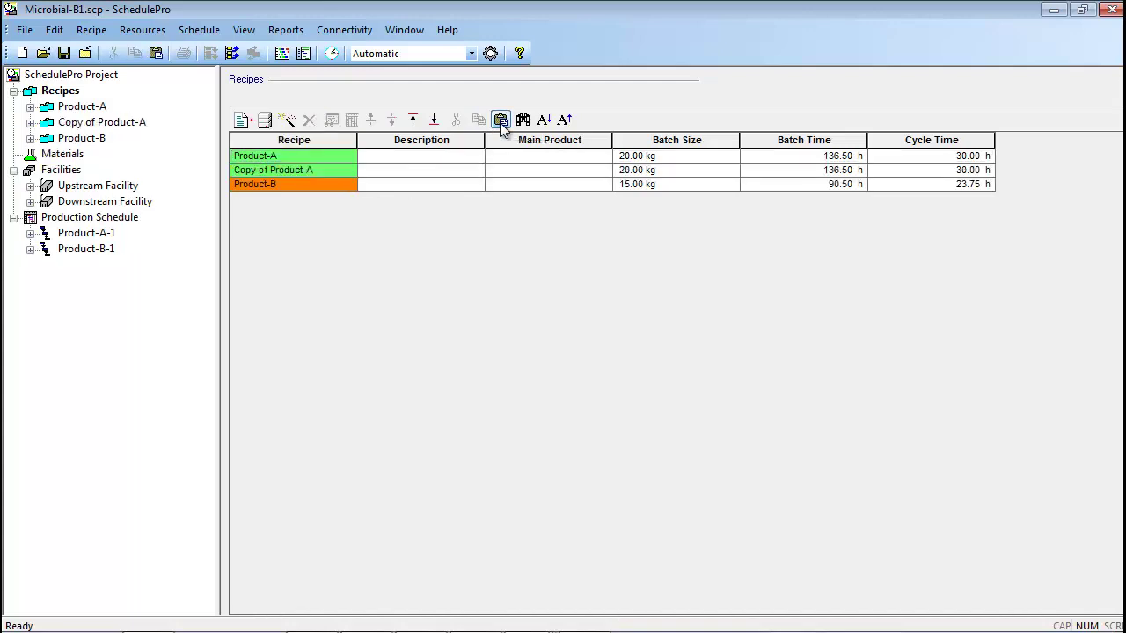
# Expand the copied Product-A recipe's Upstream section and view the operation sequence of its Seed Fermentation procedure
pyautogui.click(347, 170)
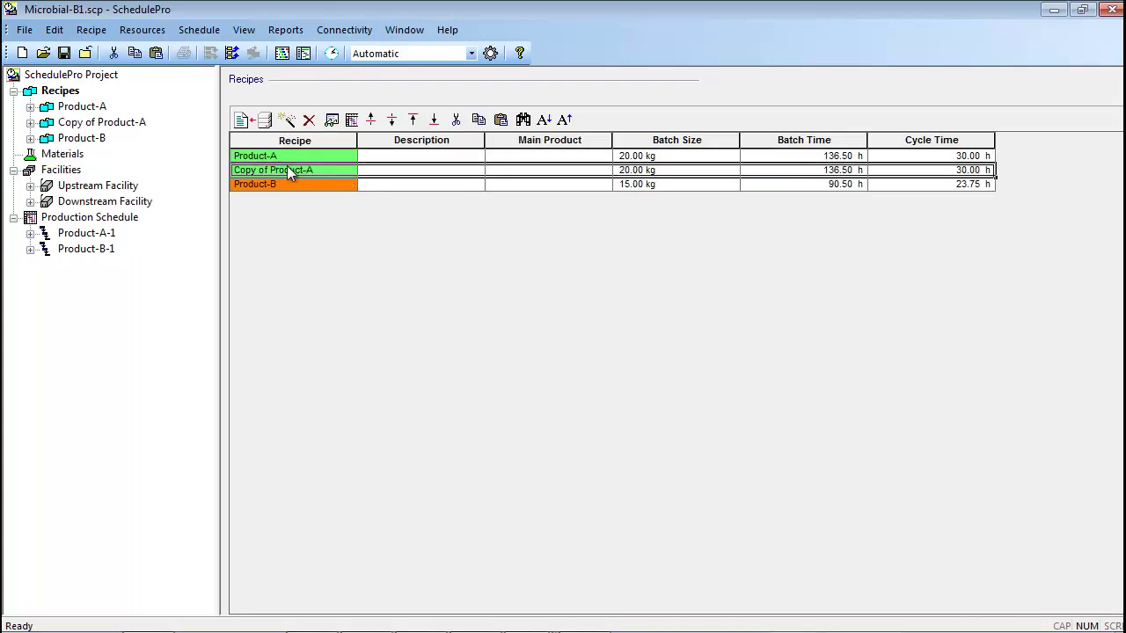
pyautogui.doubleClick(44, 124)
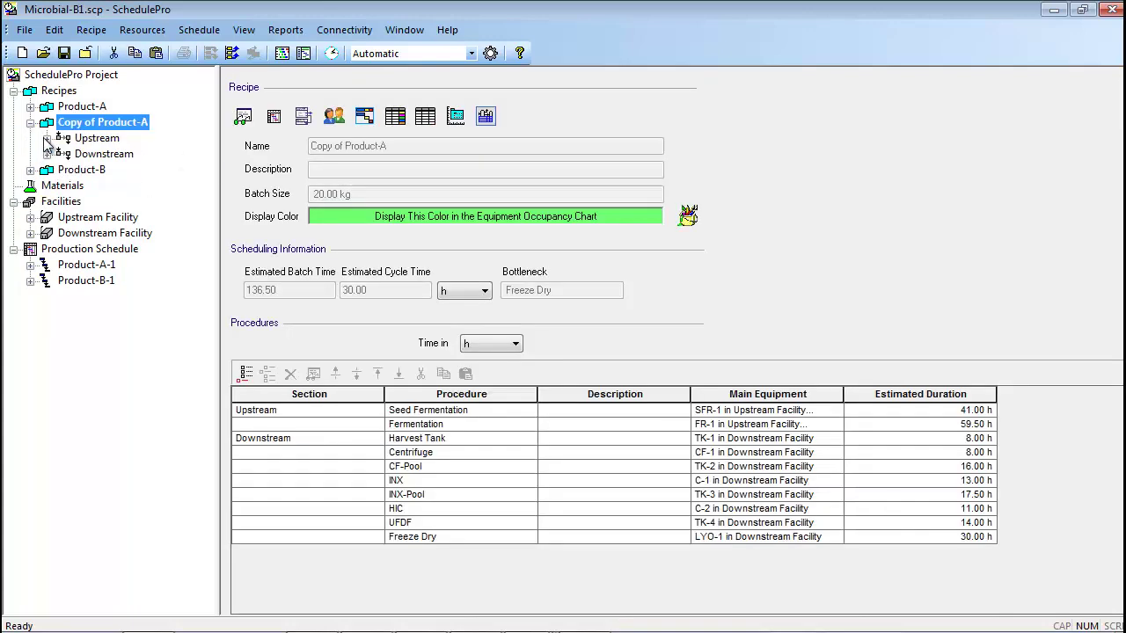
pyautogui.doubleClick(48, 141)
pyautogui.click(104, 155)
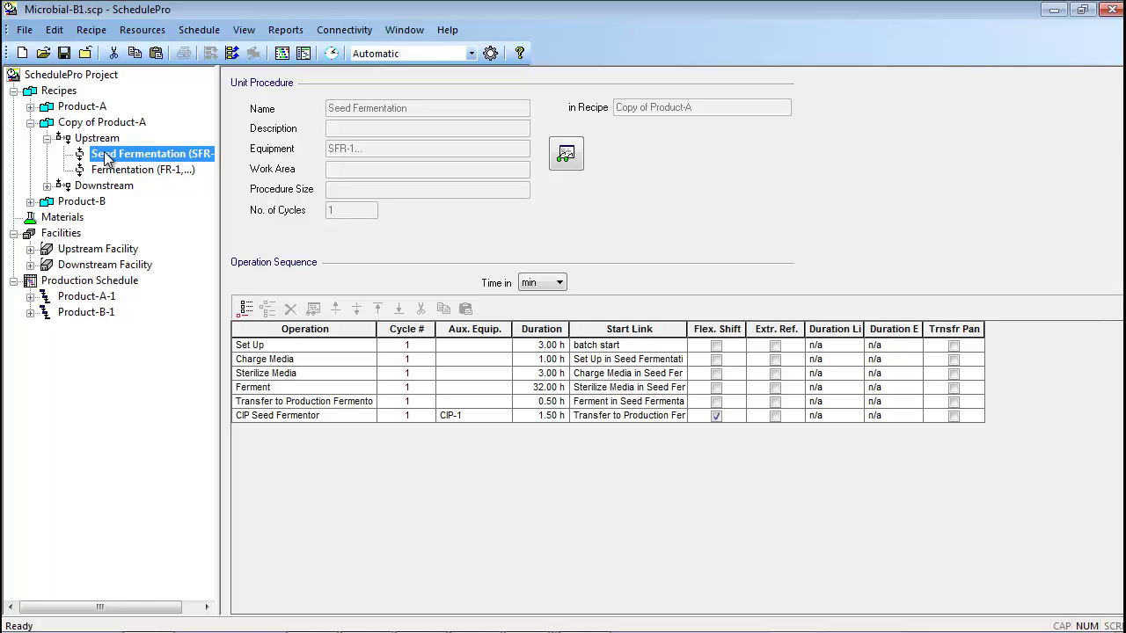
# In the production schedule, check the Product-A-1 campaign's post-production cleaning duration settings, leaving them as they are
pyautogui.click(112, 280)
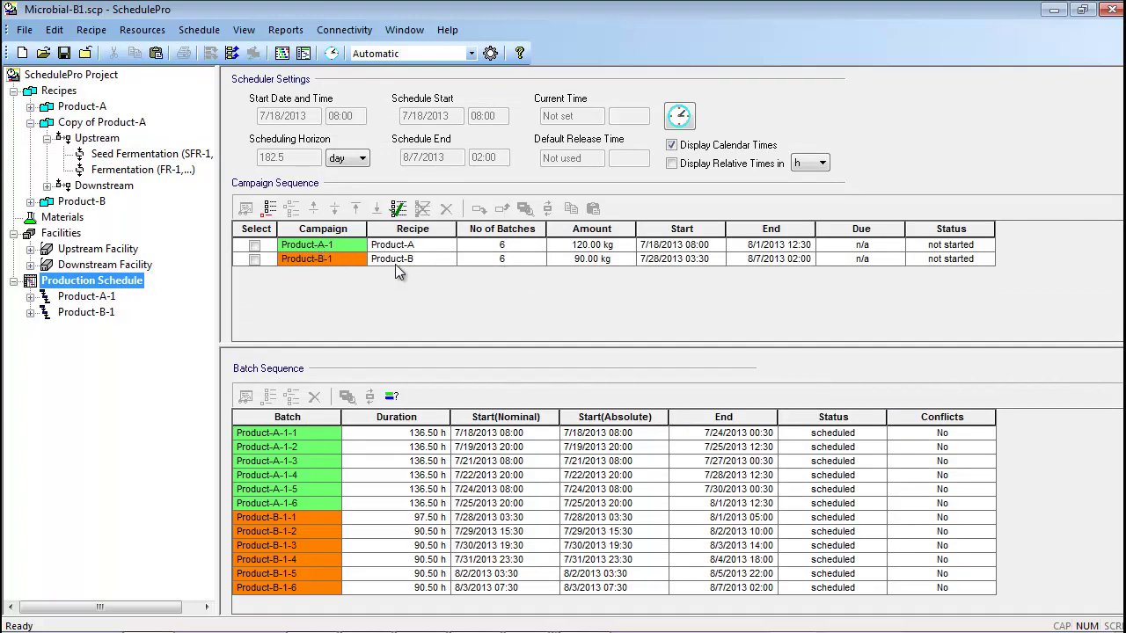
pyautogui.click(312, 246)
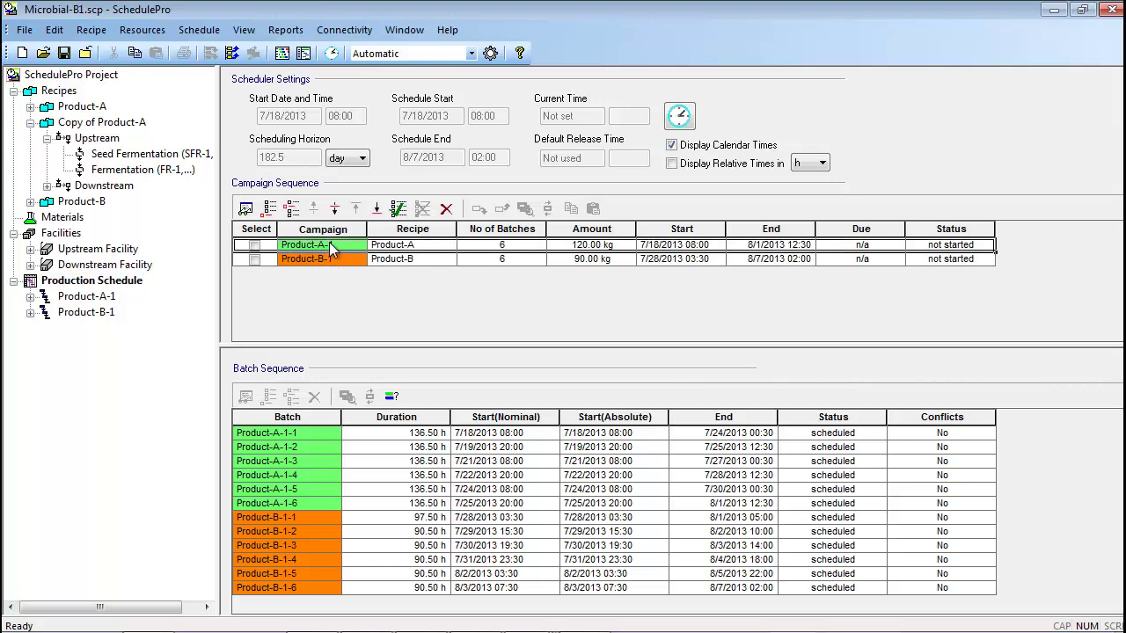
pyautogui.click(248, 211)
pyautogui.click(532, 83)
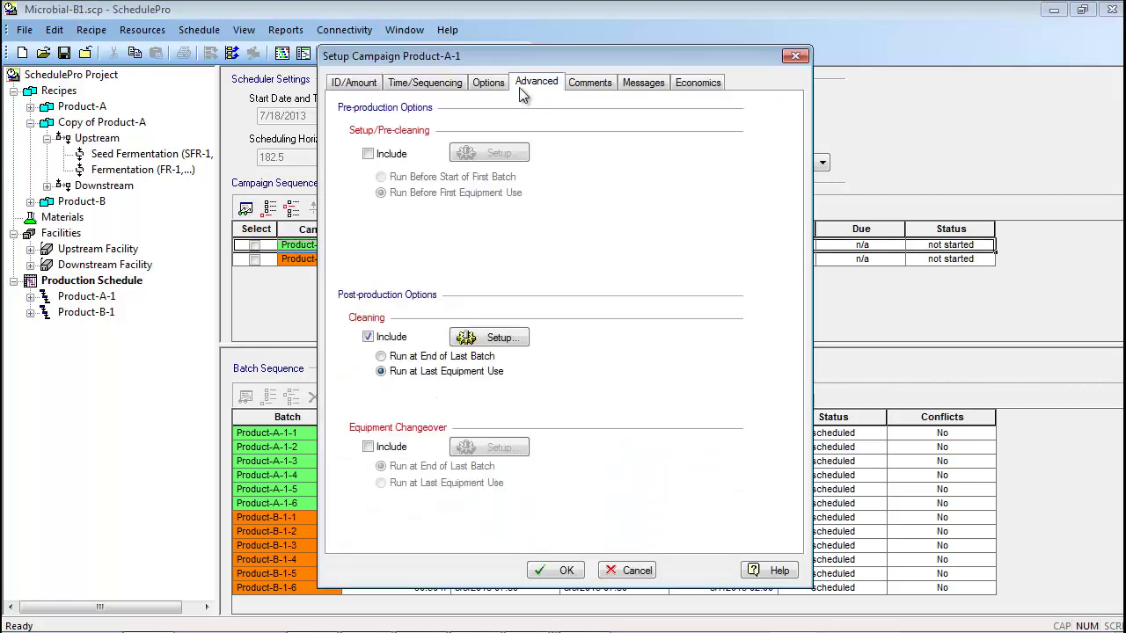
pyautogui.click(515, 338)
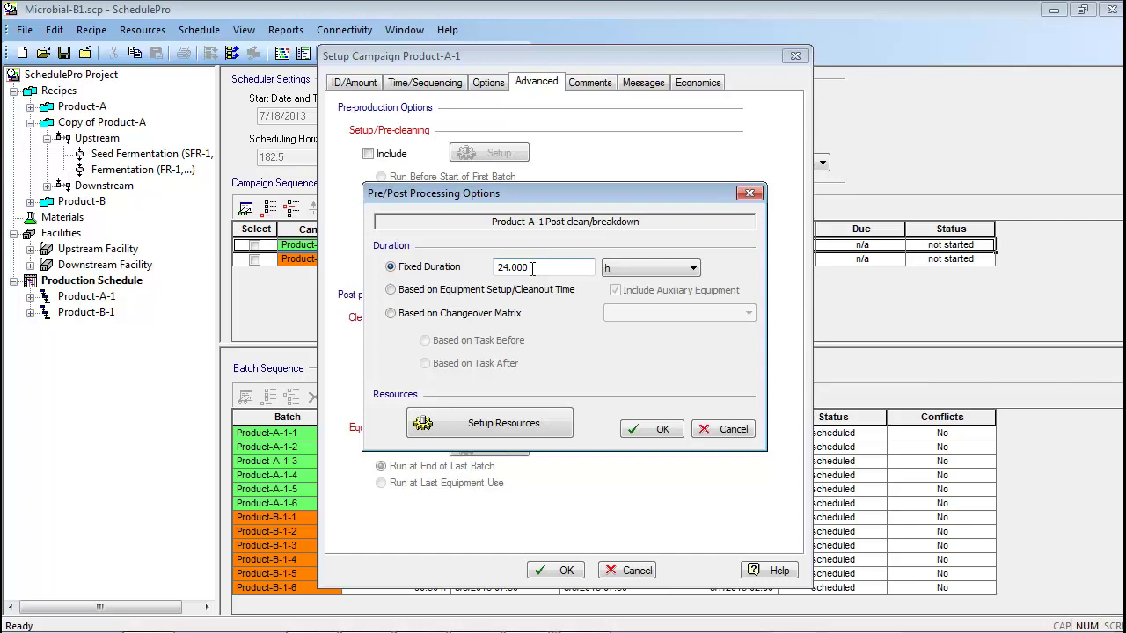
pyautogui.click(711, 429)
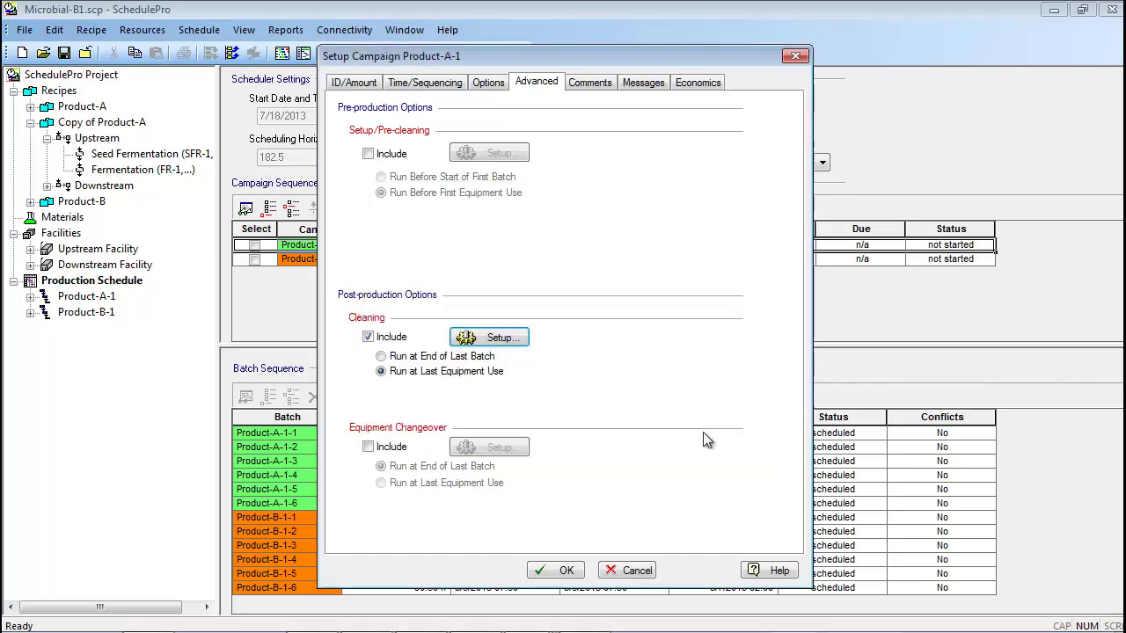
pyautogui.click(637, 571)
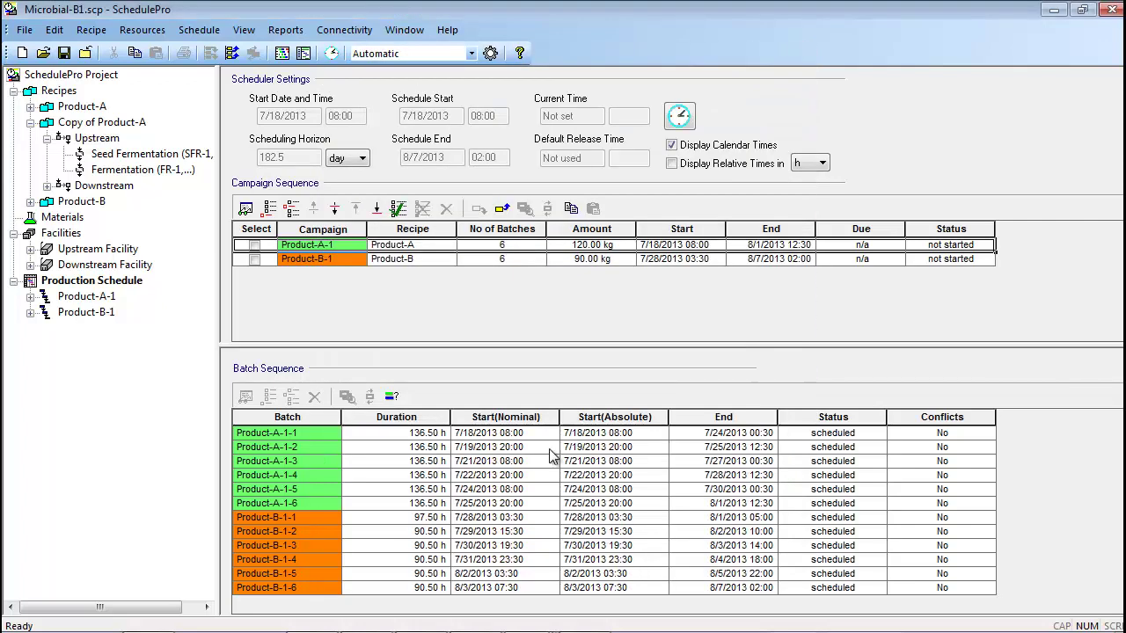
# Open the equipment occupancy chart and examine the Product-A-1 and Product-B-1 campaign bars
pyautogui.click(282, 53)
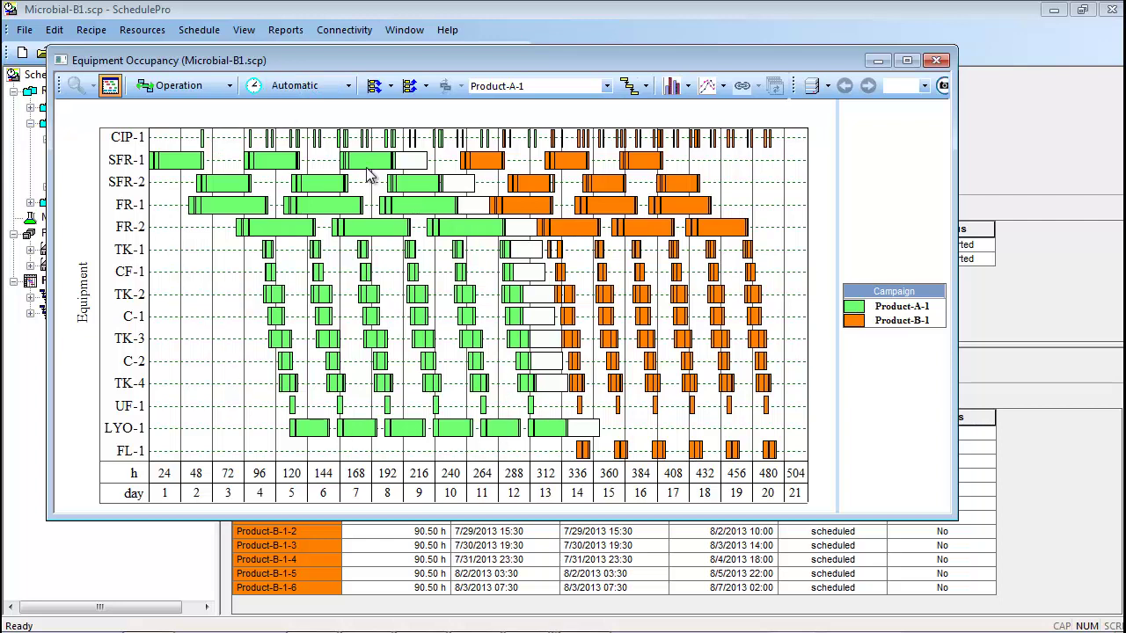
pyautogui.moveTo(369, 174)
pyautogui.moveTo(607, 182)
# Review the occupancy chart's style options for colors, bar text and time scale without changing them, and close the chart
pyautogui.rightClick(769, 183)
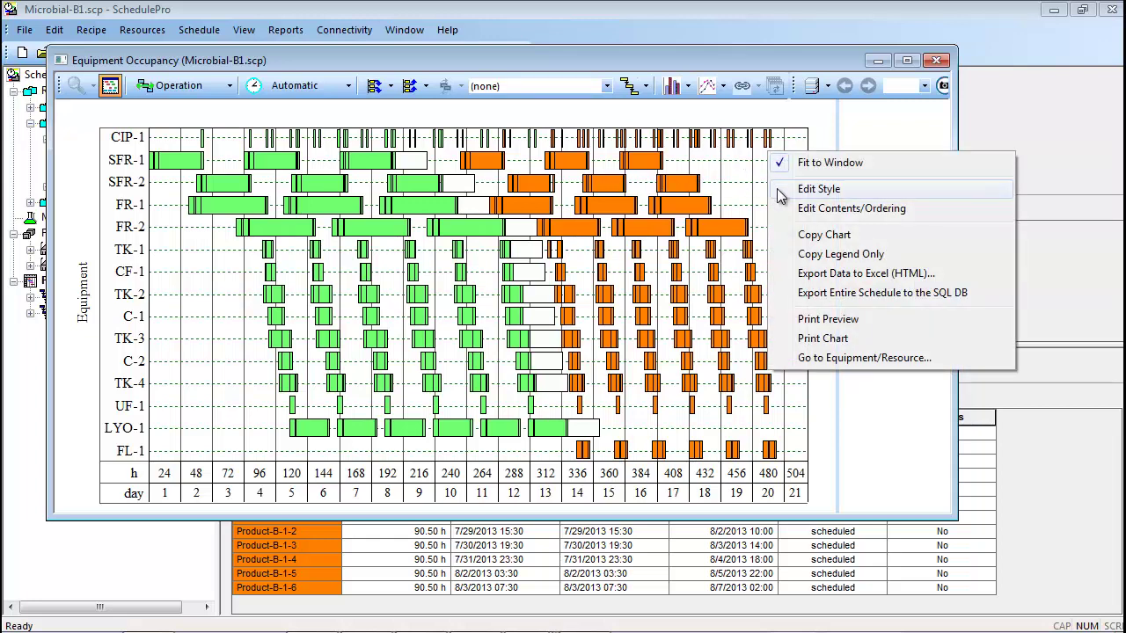
pyautogui.click(781, 193)
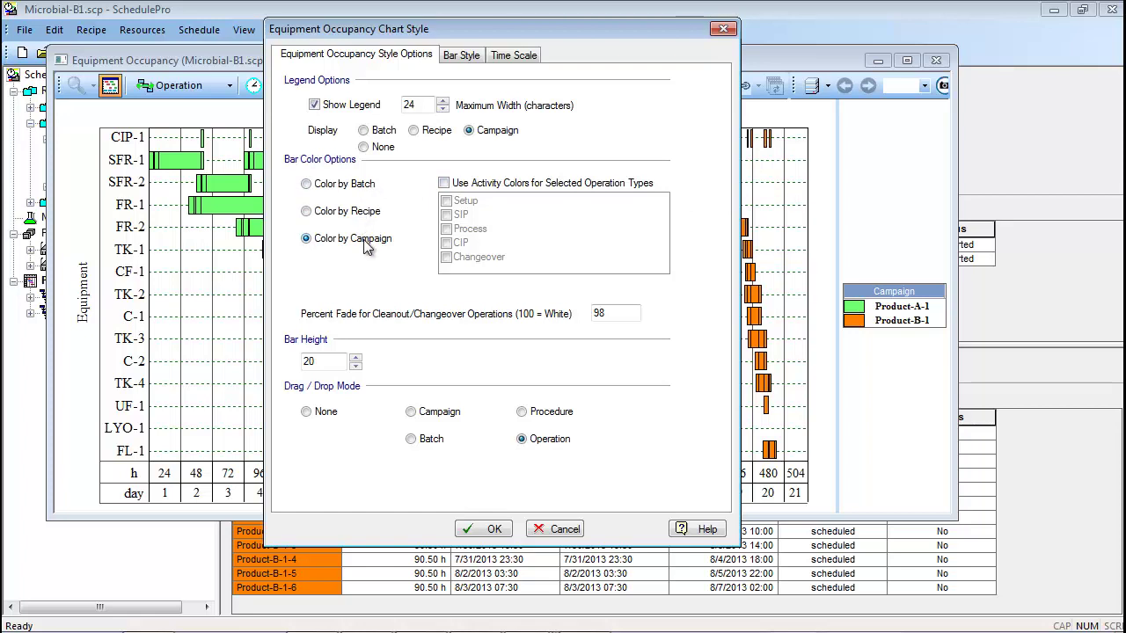
pyautogui.click(454, 56)
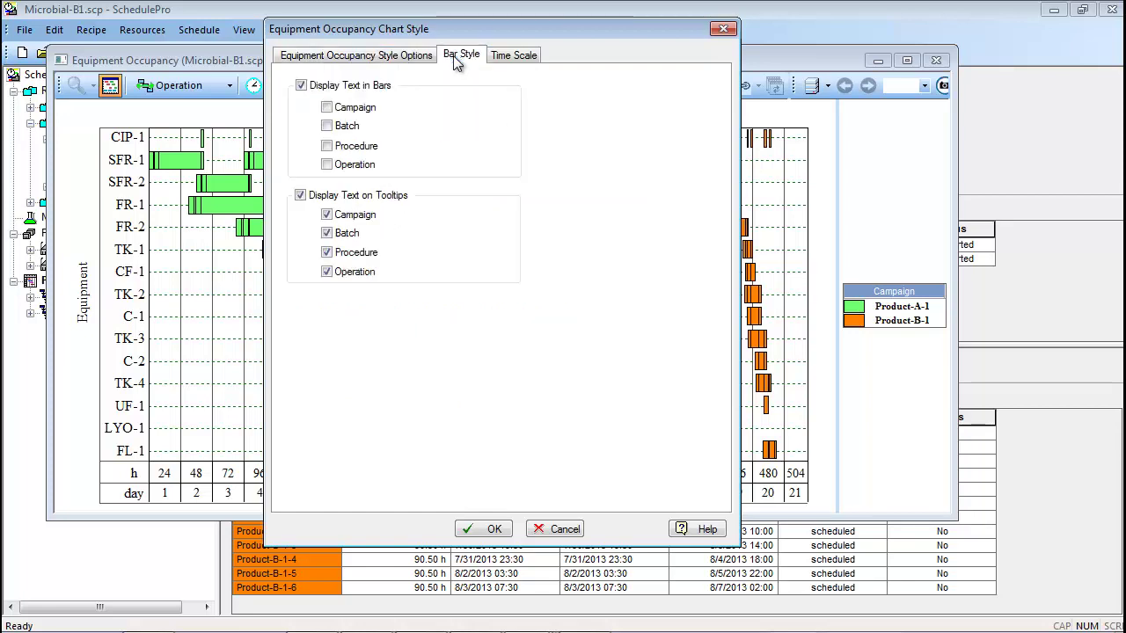
pyautogui.click(515, 60)
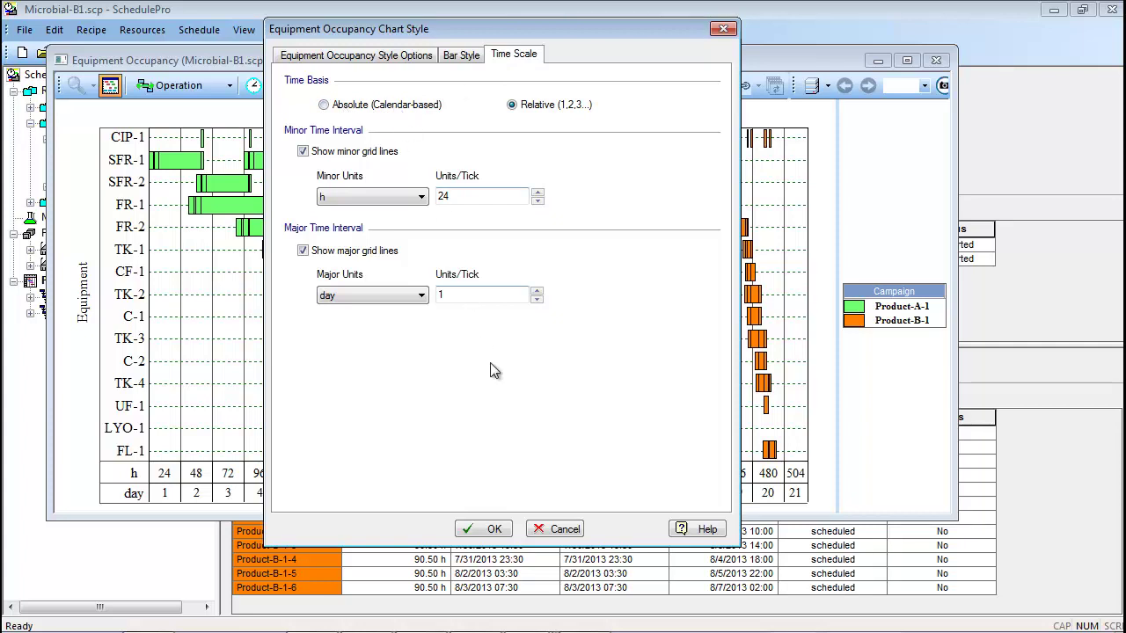
pyautogui.click(557, 529)
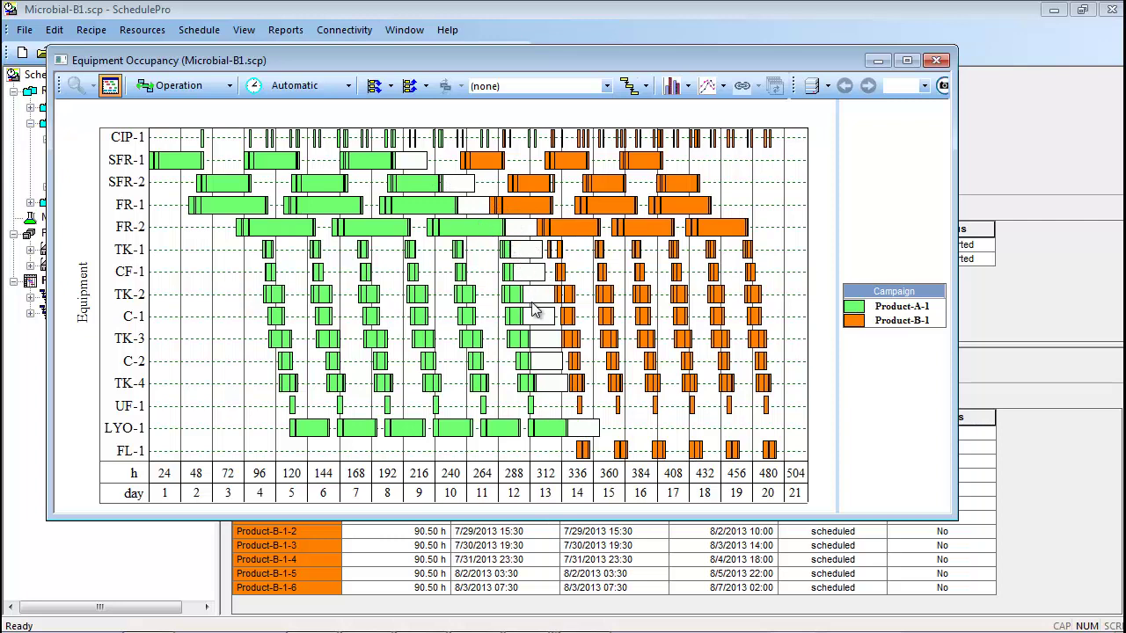
pyautogui.moveTo(545, 389)
pyautogui.click(935, 61)
# Switch to the Microbial-B2.scp project and list the equipment of the Upstream Facility
pyautogui.click(538, 619)
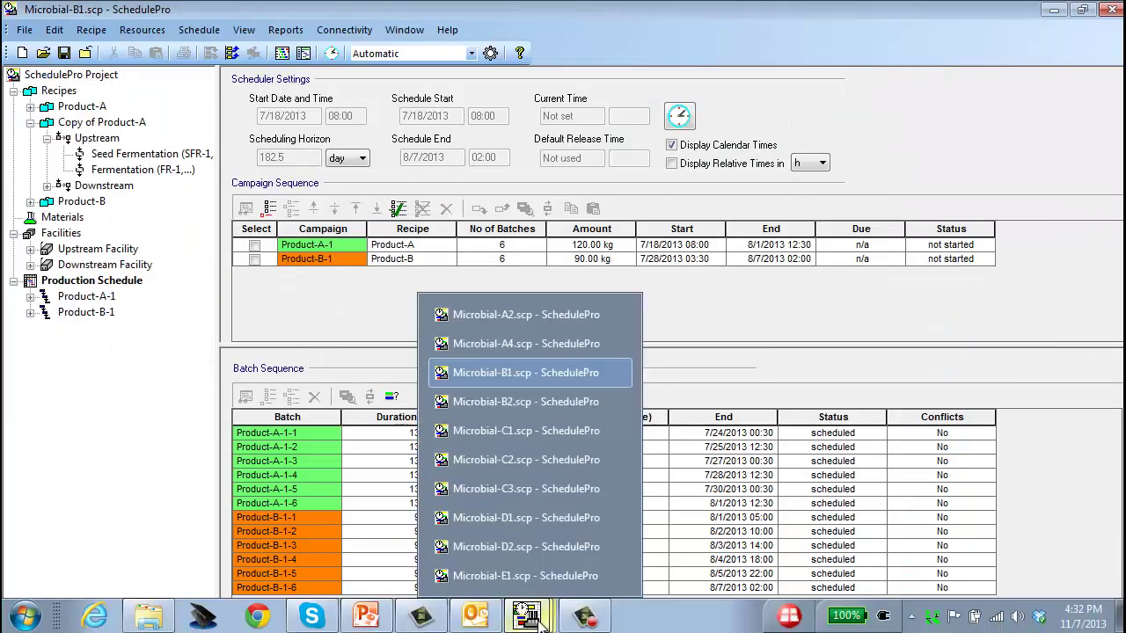
pyautogui.click(528, 407)
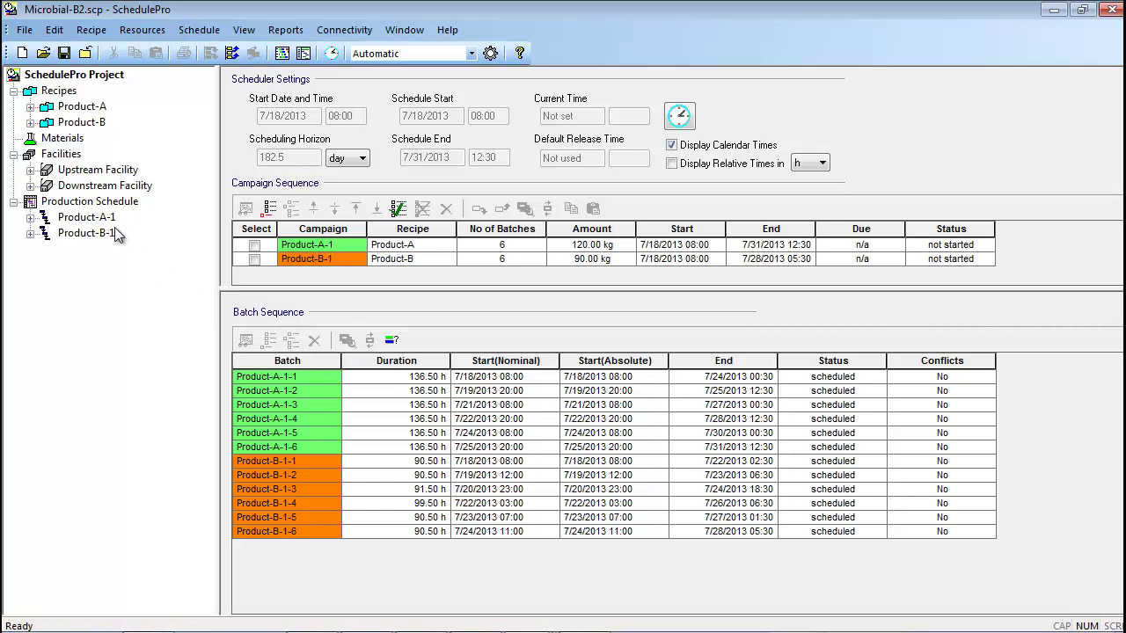
pyautogui.click(30, 171)
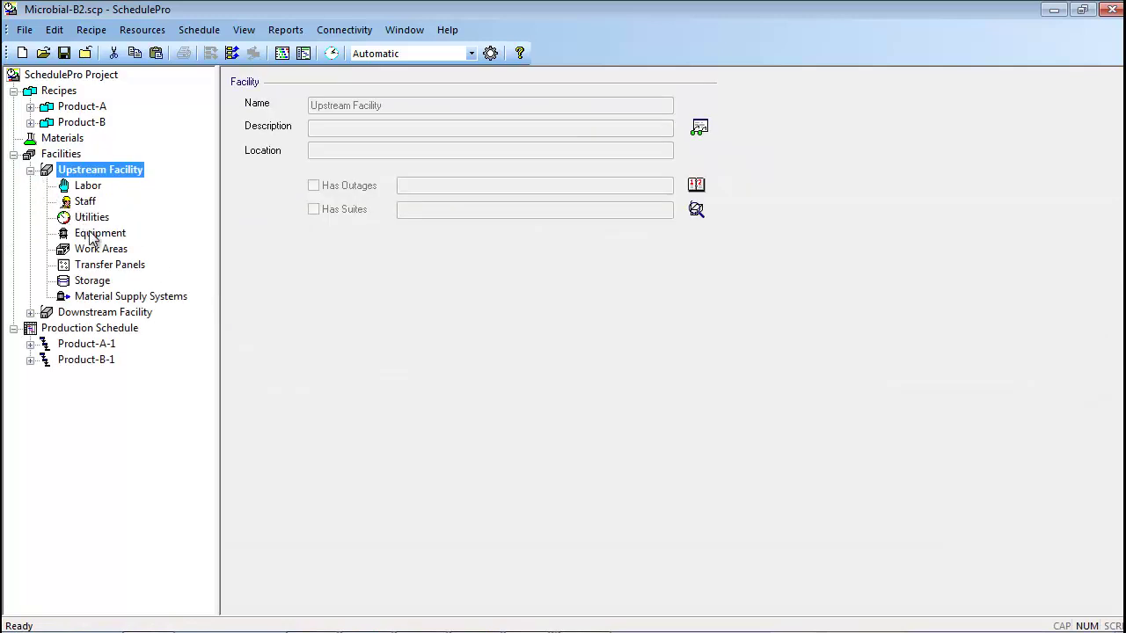
pyautogui.click(91, 236)
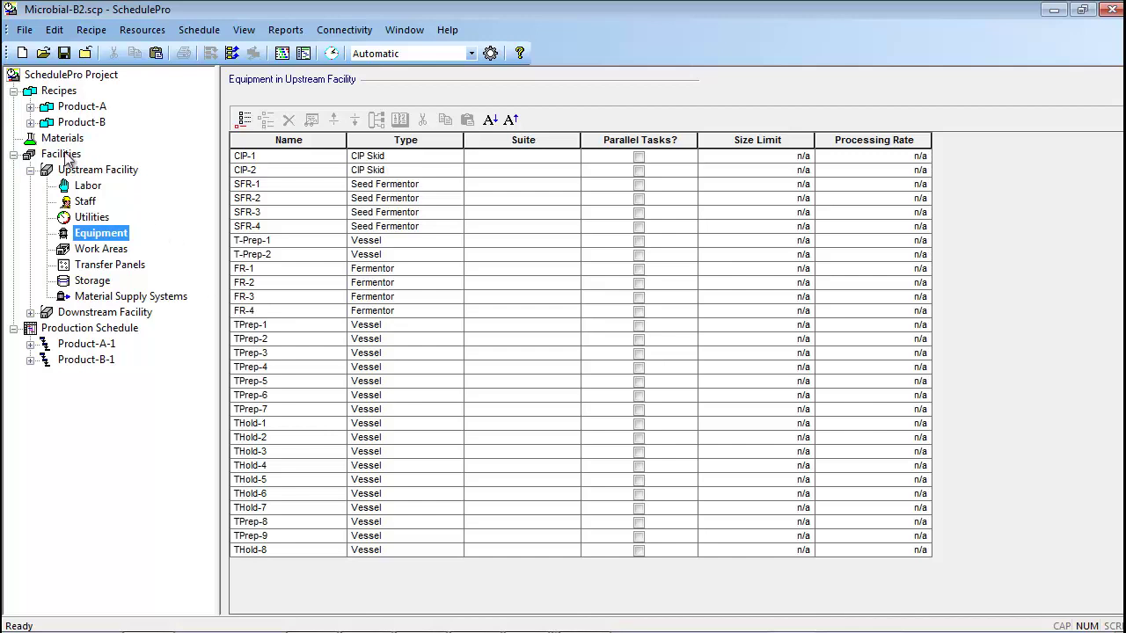
# Check the main equipment pool of the Fermentation procedure in Product-B's Upstream section, leaving it as it is
pyautogui.doubleClick(42, 124)
pyautogui.doubleClick(48, 140)
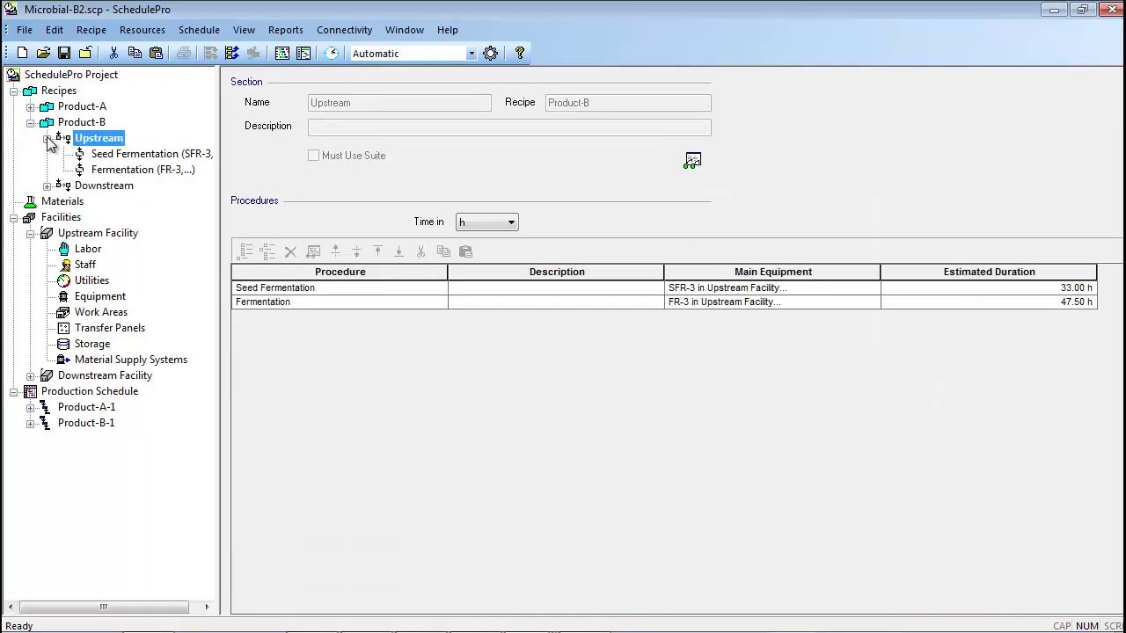
pyautogui.click(260, 306)
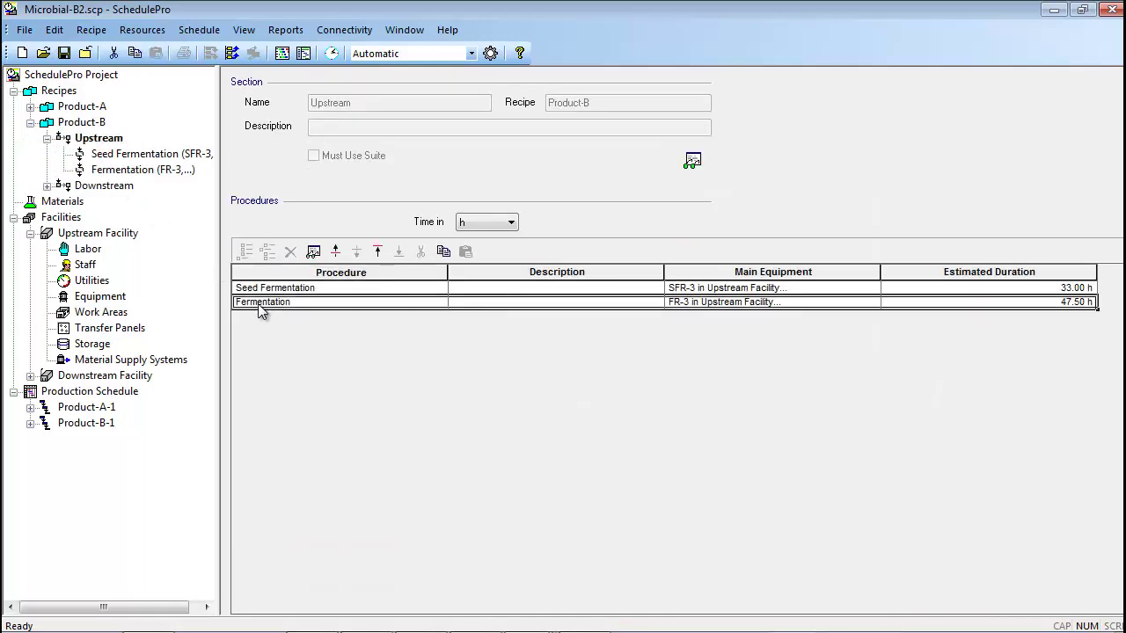
pyautogui.click(313, 251)
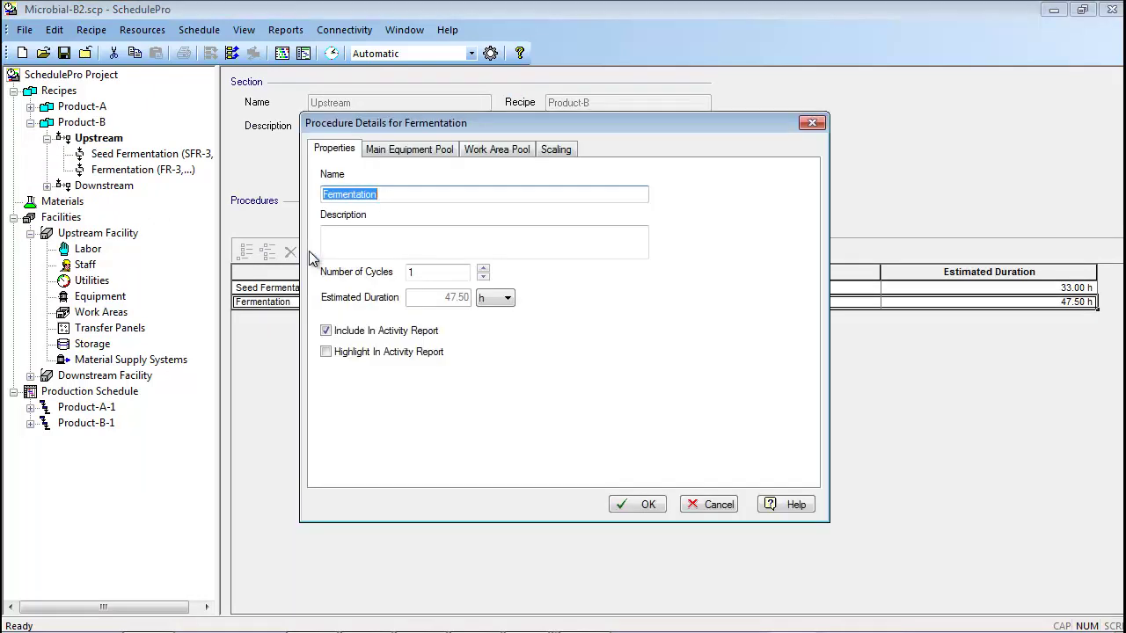
pyautogui.click(411, 151)
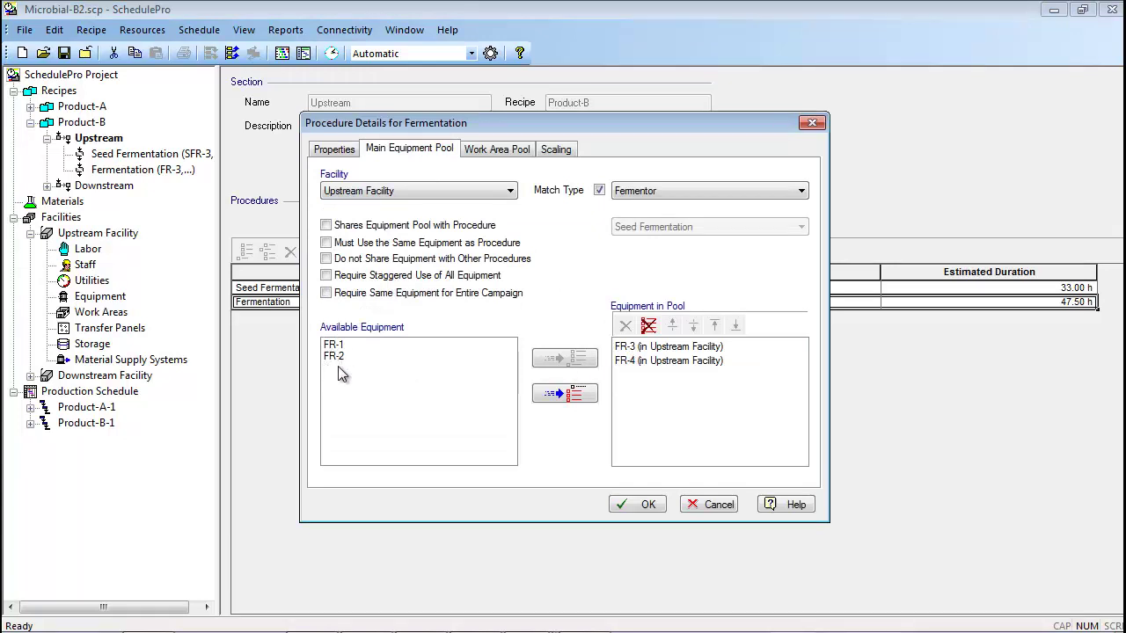
pyautogui.click(693, 504)
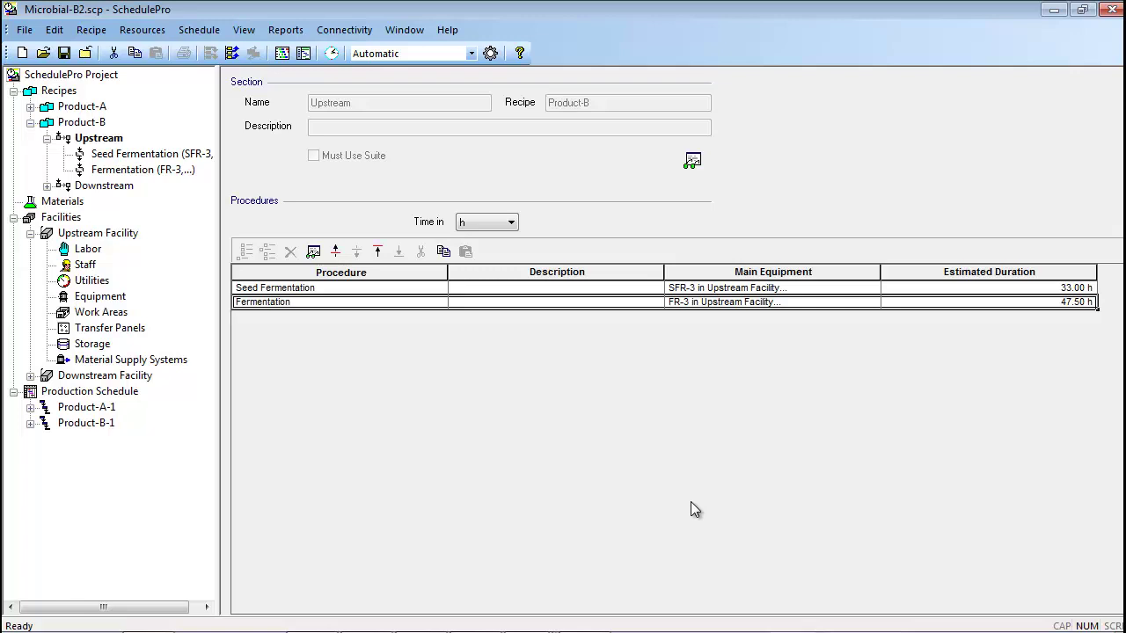
# Examine the Microbial-B2 equipment occupancy chart at full size, including the TK-5 and CF-1 rows, and close it
pyautogui.click(281, 54)
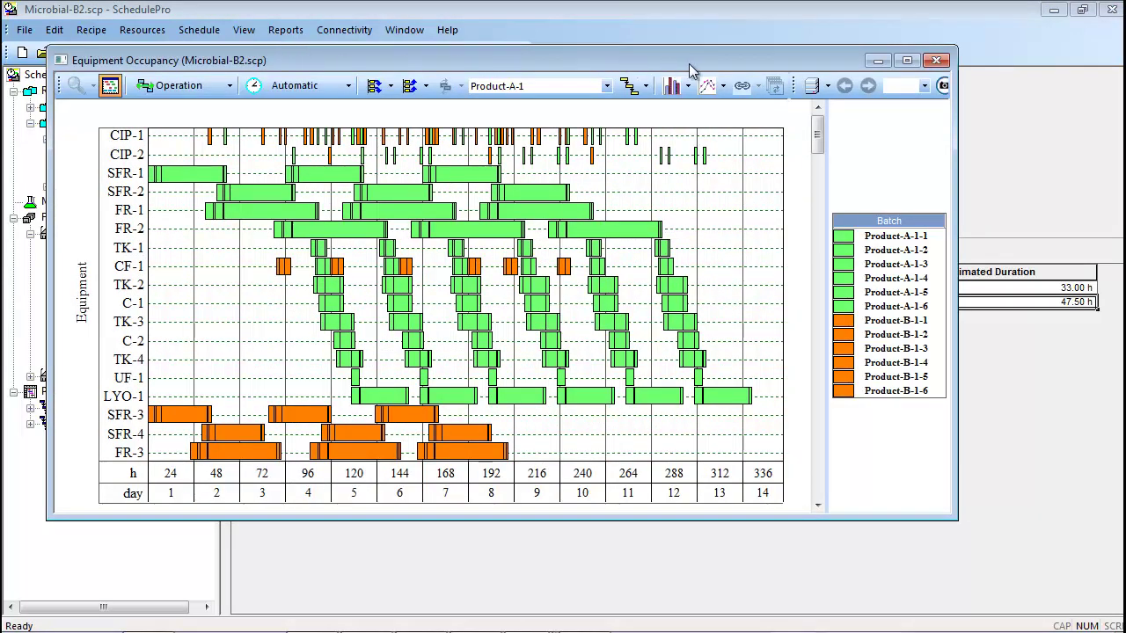
pyautogui.click(908, 60)
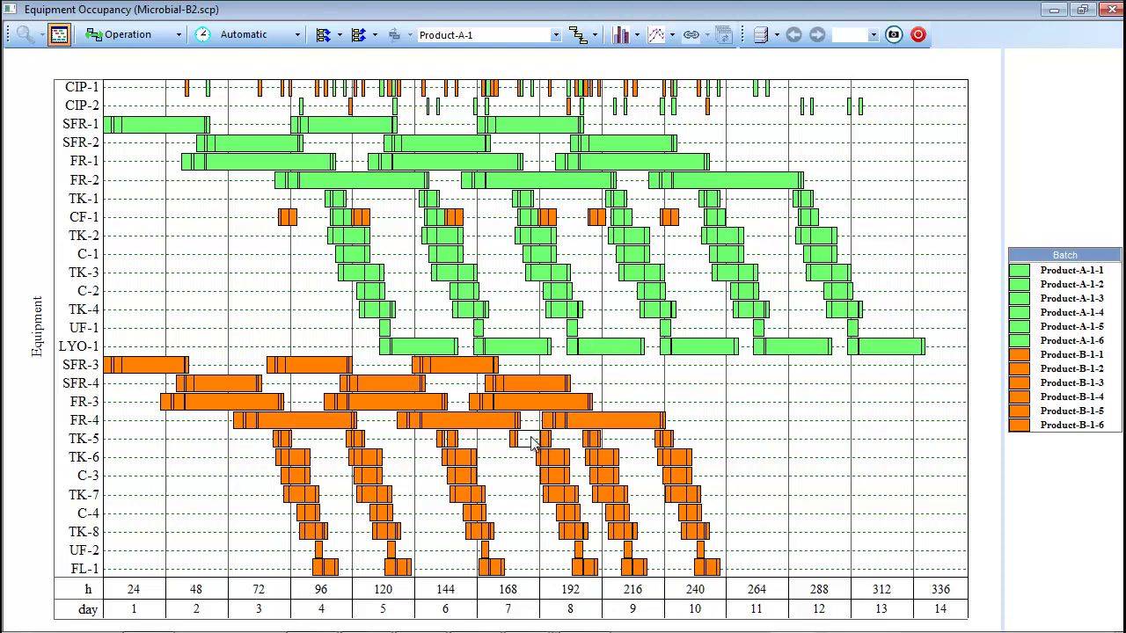
pyautogui.moveTo(517, 448); pyautogui.dragTo(545, 448)
pyautogui.moveTo(545, 448)
pyautogui.moveTo(529, 226)
pyautogui.click(1107, 10)
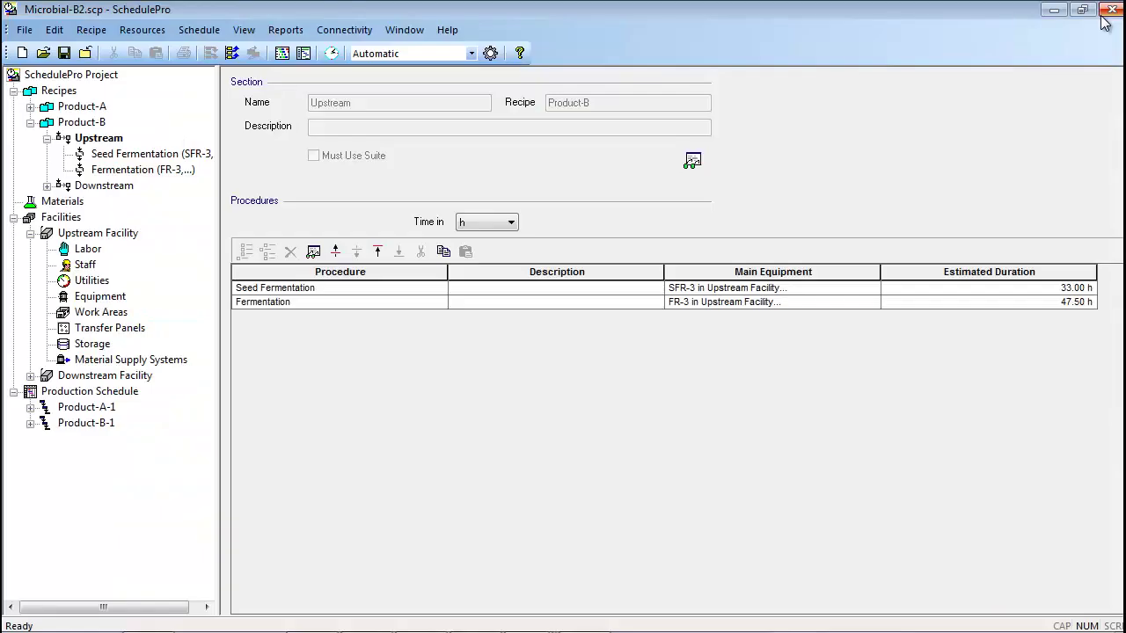
# Switch to the Microbial-C1.scp project and view the procedures in the Product-A recipe's Buffer Prep section
pyautogui.moveTo(523, 618)
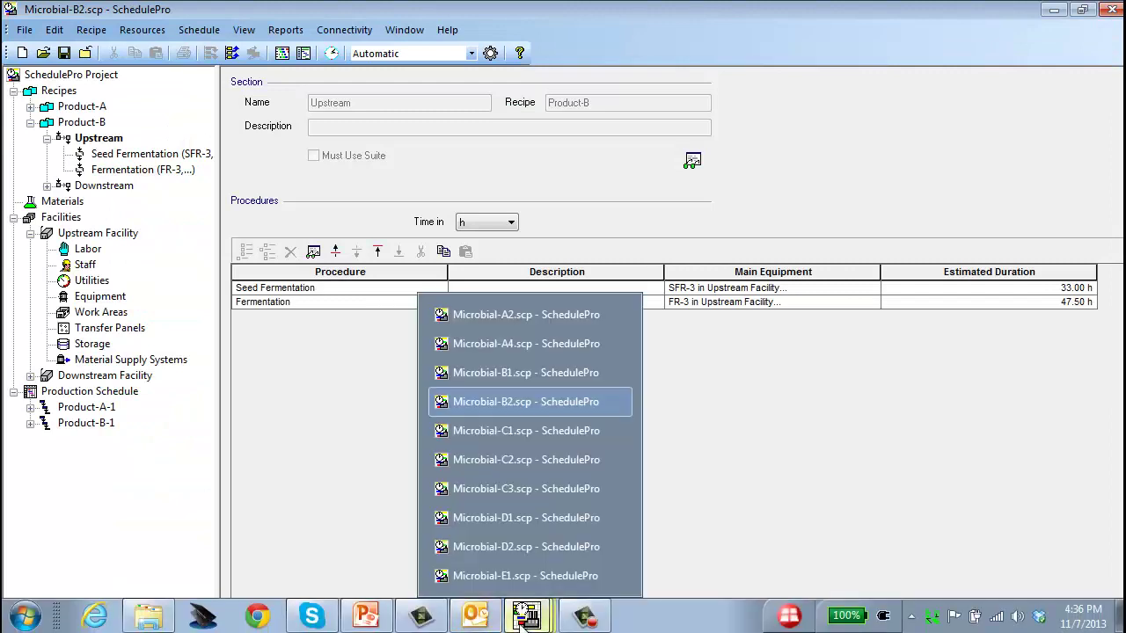
pyautogui.click(524, 440)
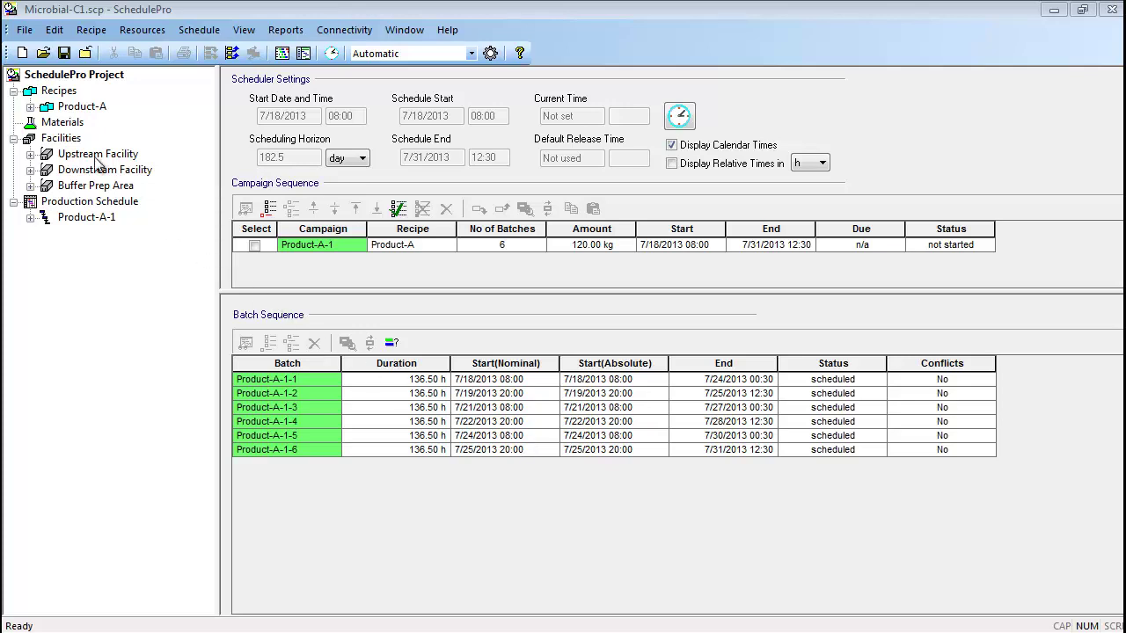
pyautogui.click(35, 109)
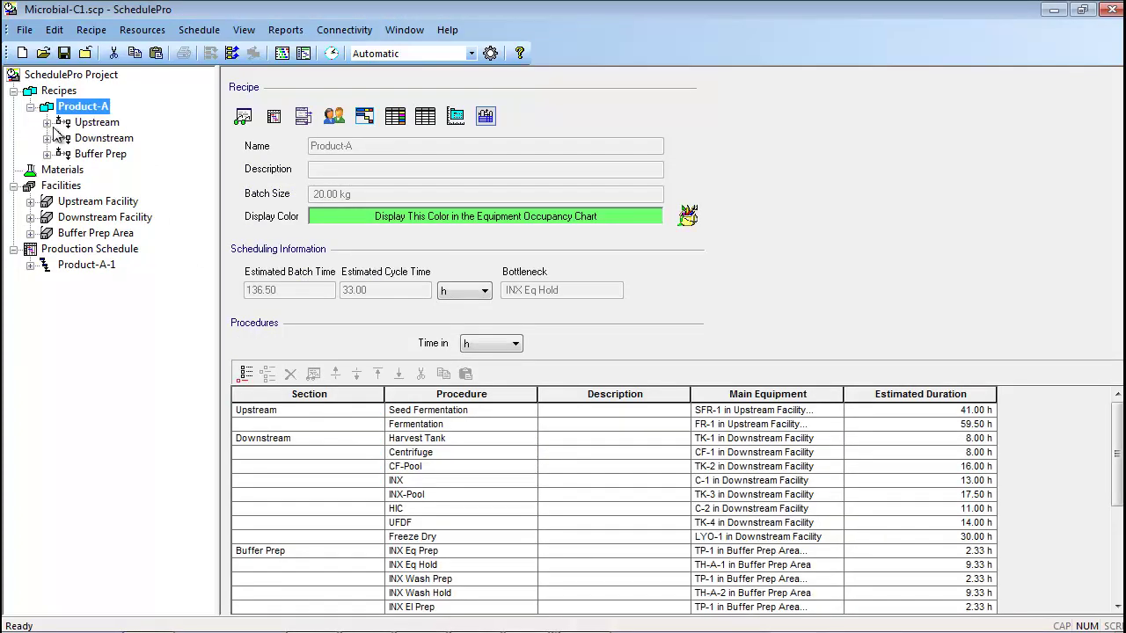
pyautogui.click(48, 155)
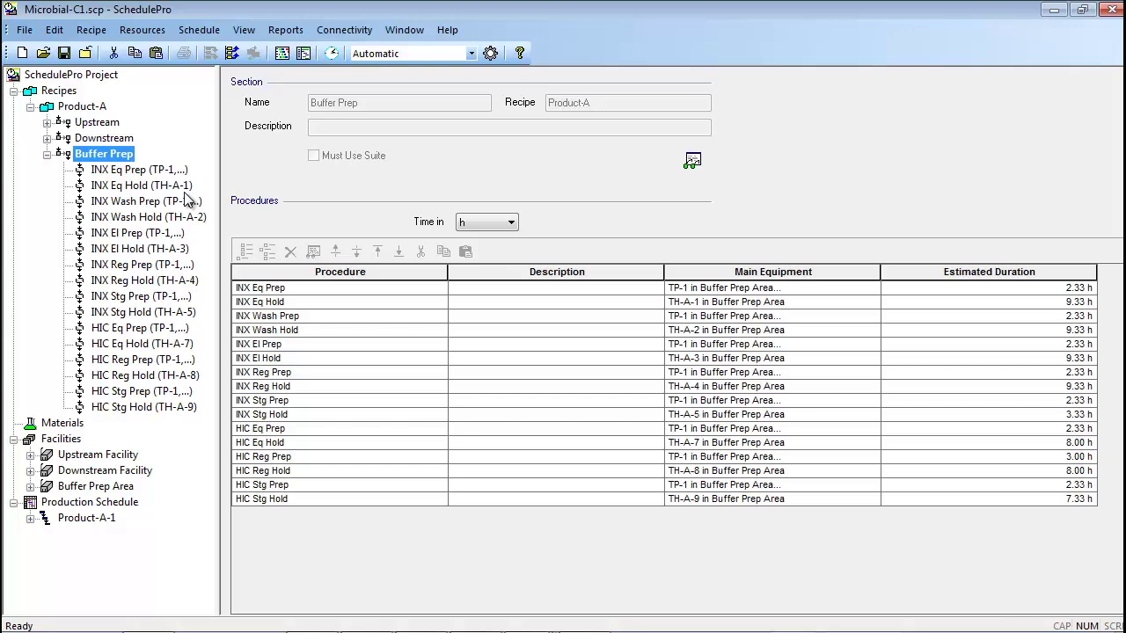
# List the Buffer Prep Area's equipment and check the main equipment pool of the INX Eq Prep procedure, leaving it as it is
pyautogui.click(30, 487)
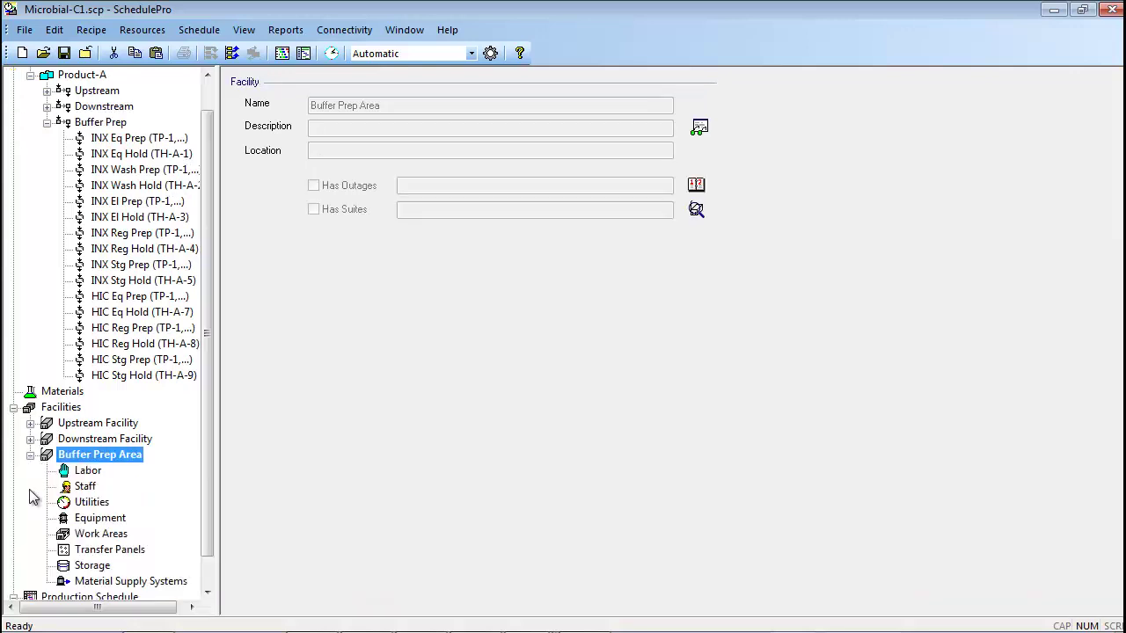
pyautogui.click(97, 518)
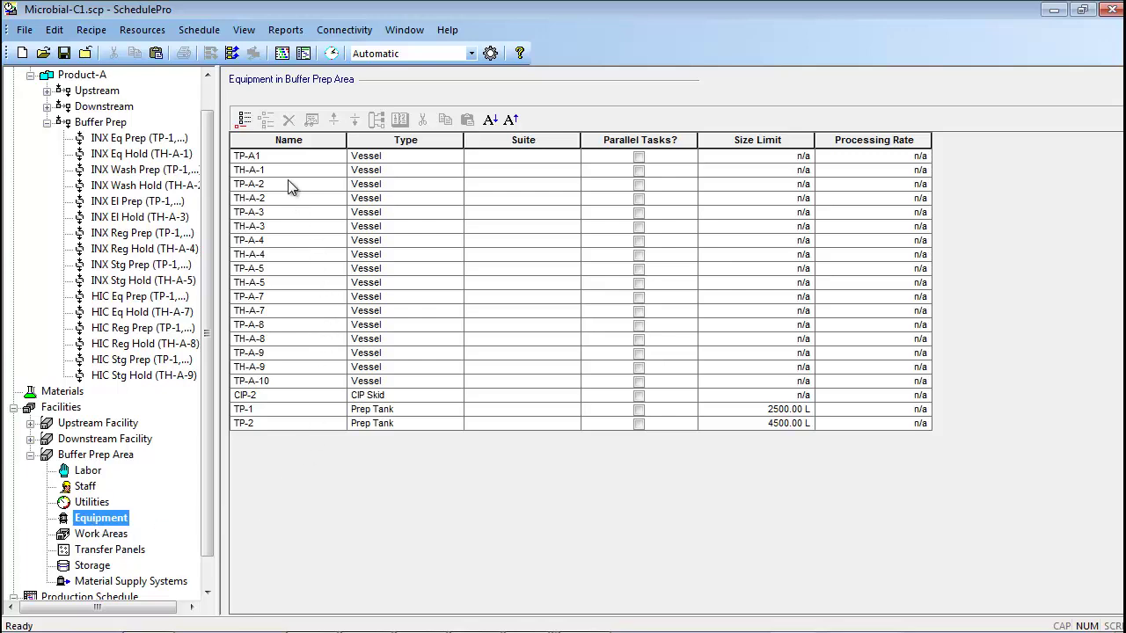
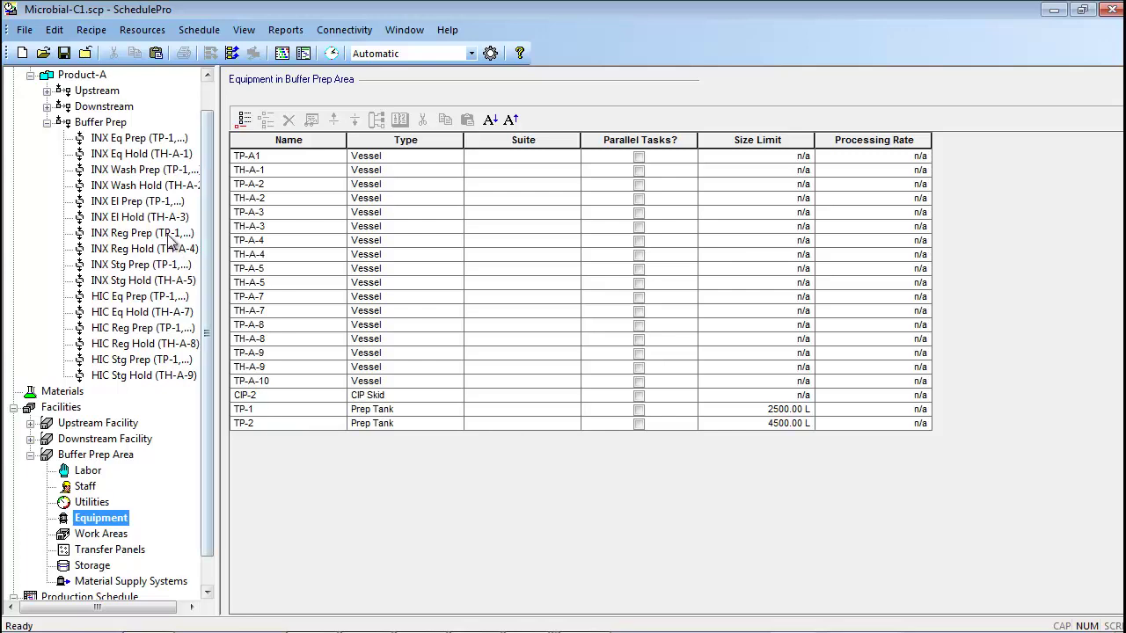
pyautogui.click(128, 127)
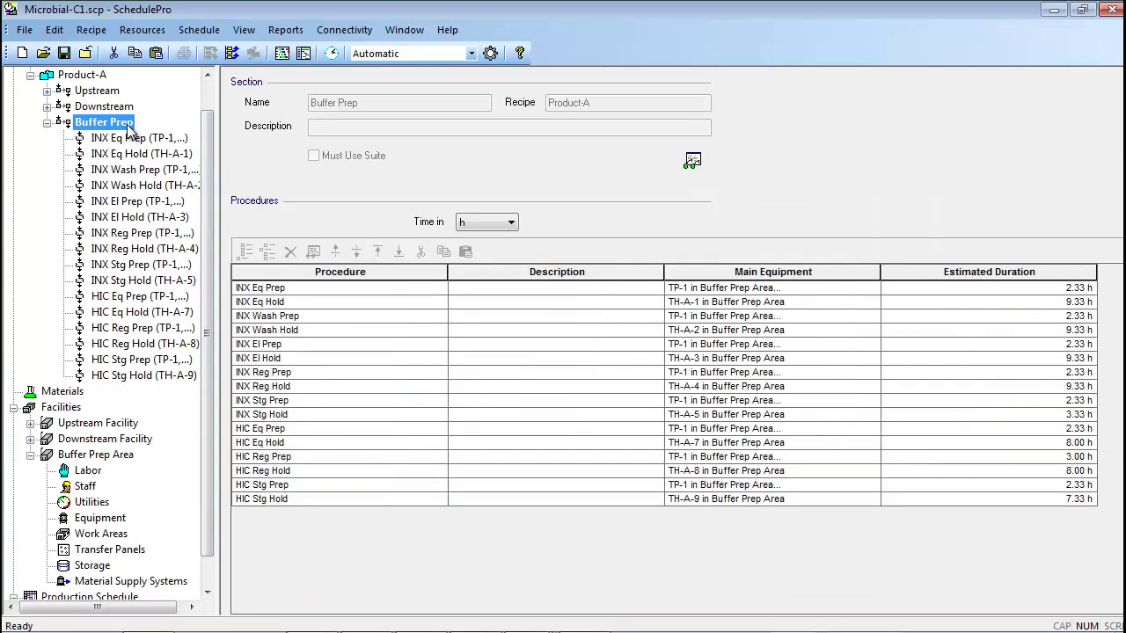
pyautogui.click(265, 291)
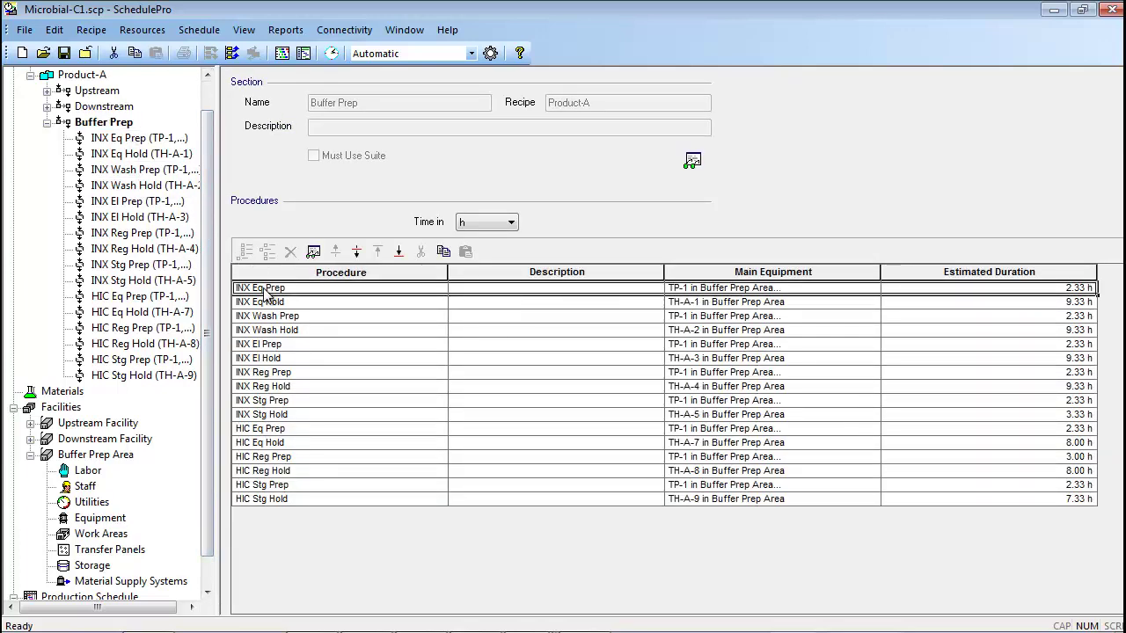
pyautogui.click(312, 252)
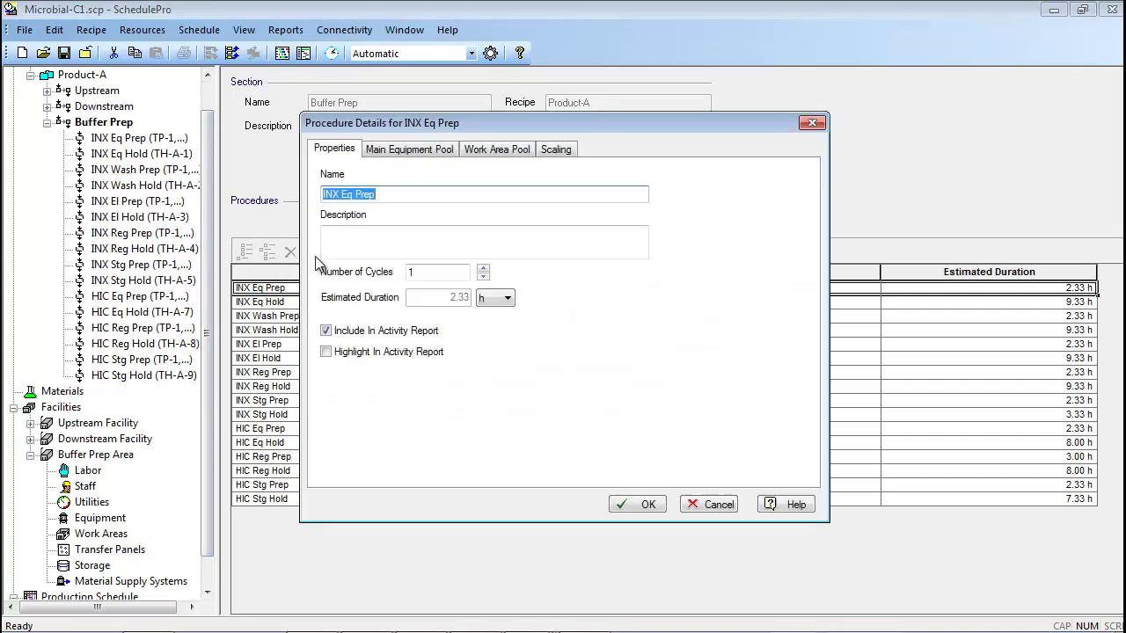
pyautogui.click(419, 152)
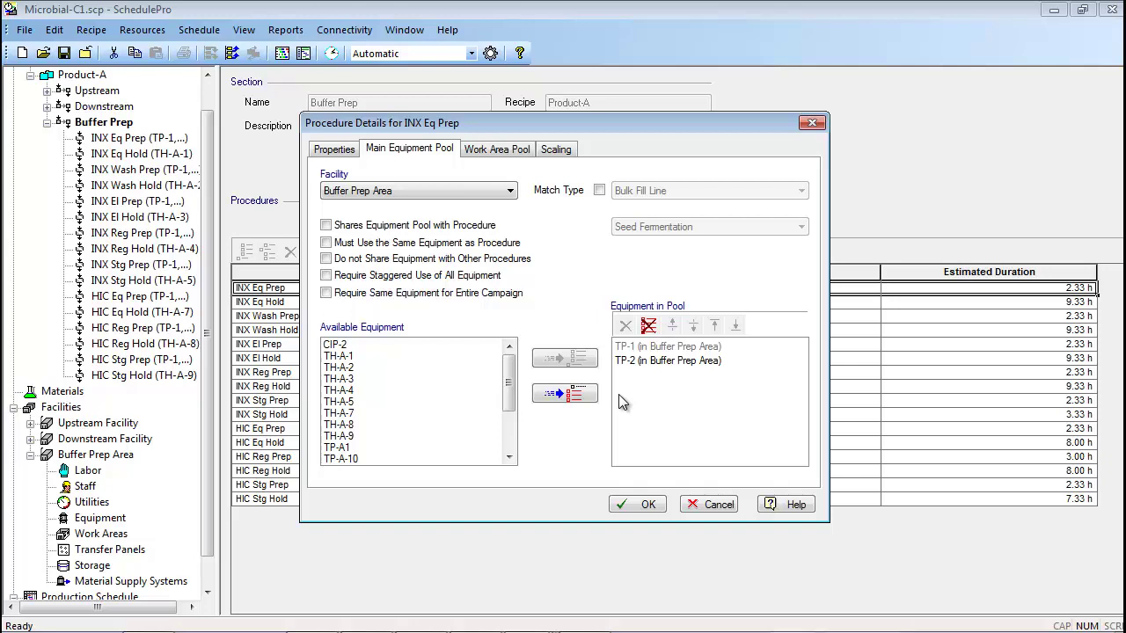
pyautogui.click(691, 504)
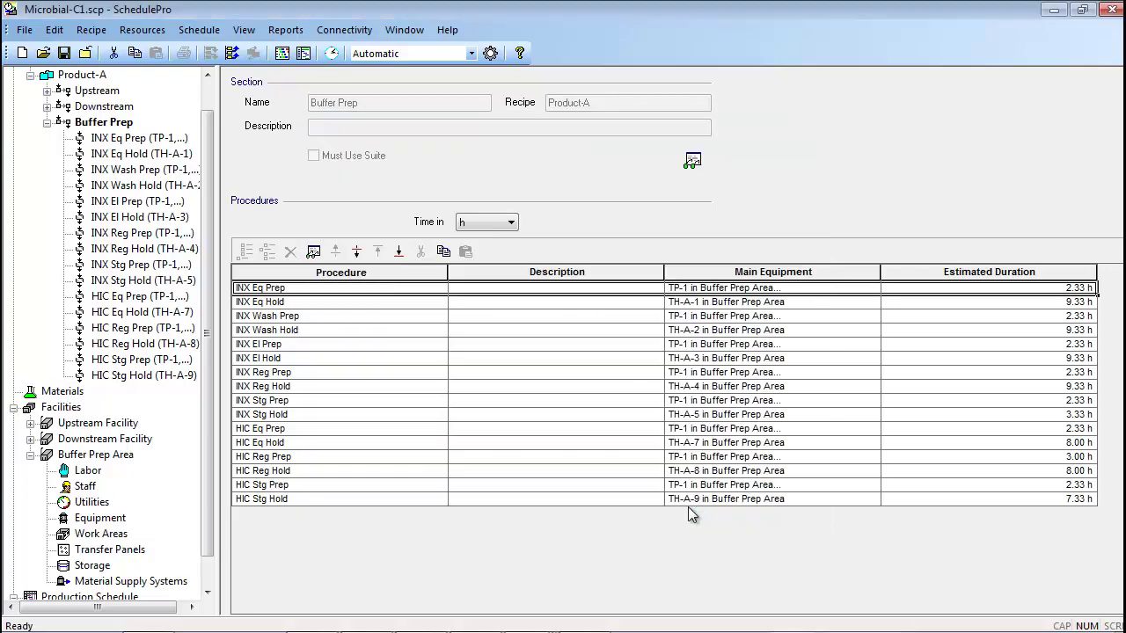
# Examine the TP and TH-A rows of the Microbial-C1 equipment occupancy chart, enlarged to 400%, and close the chart
pyautogui.click(283, 56)
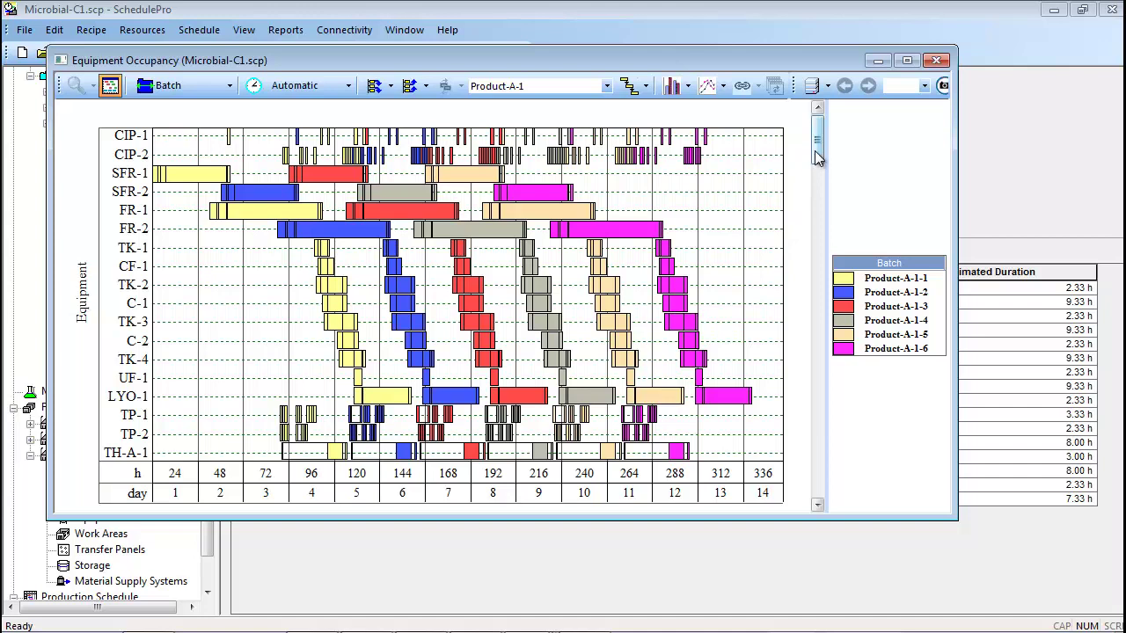
pyautogui.moveTo(818, 170); pyautogui.dragTo(818, 493)
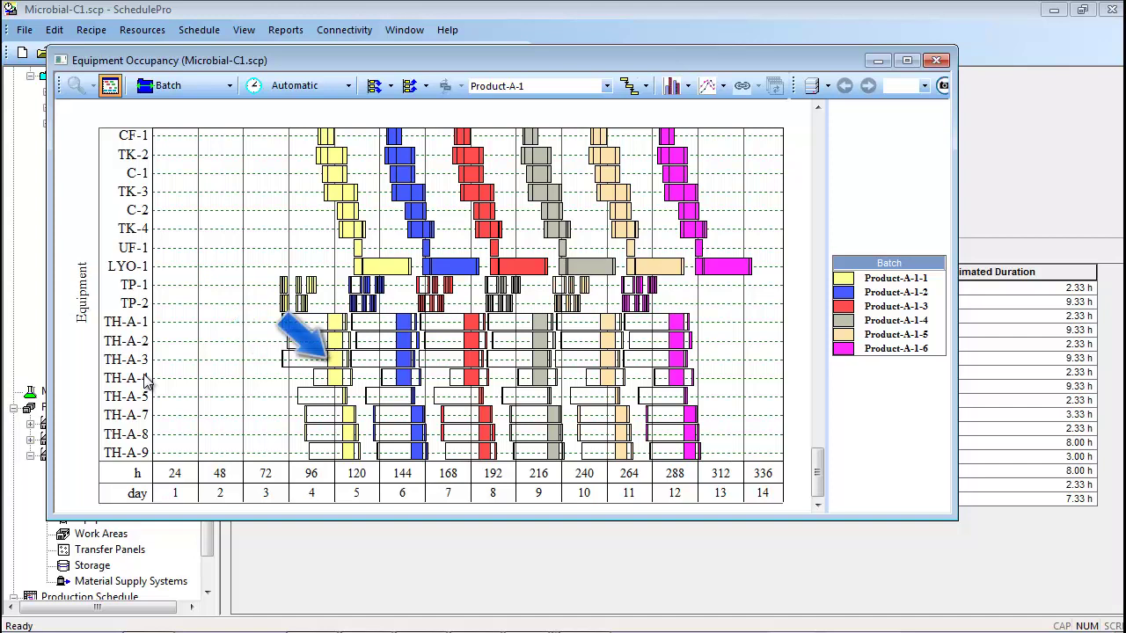
pyautogui.click(110, 85)
pyautogui.click(93, 86)
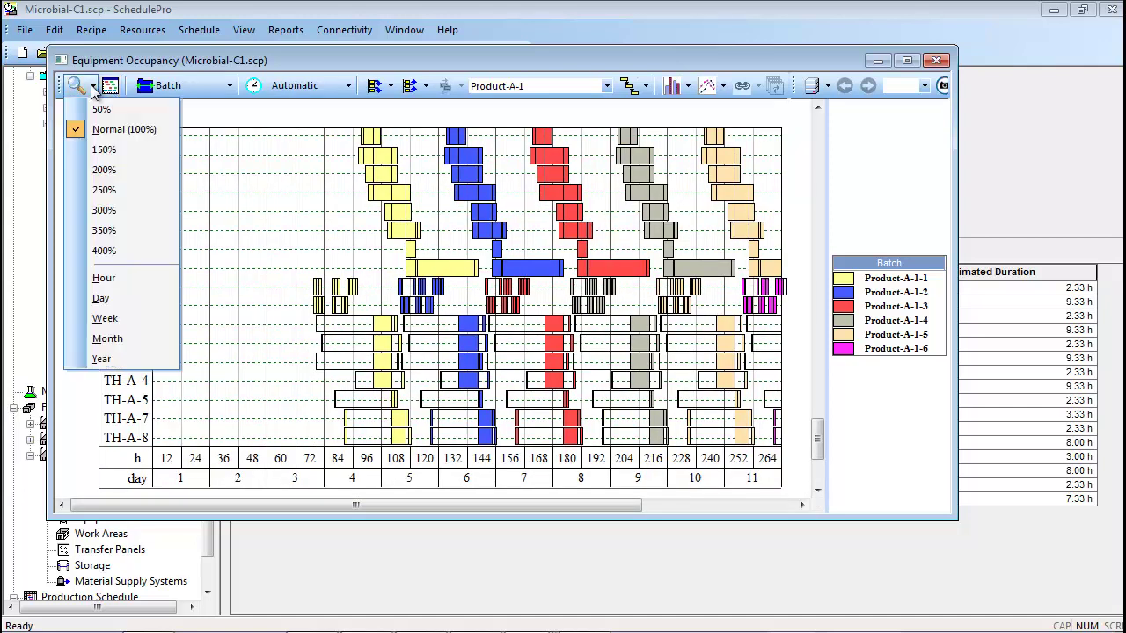
pyautogui.click(103, 253)
pyautogui.moveTo(161, 500); pyautogui.dragTo(297, 516)
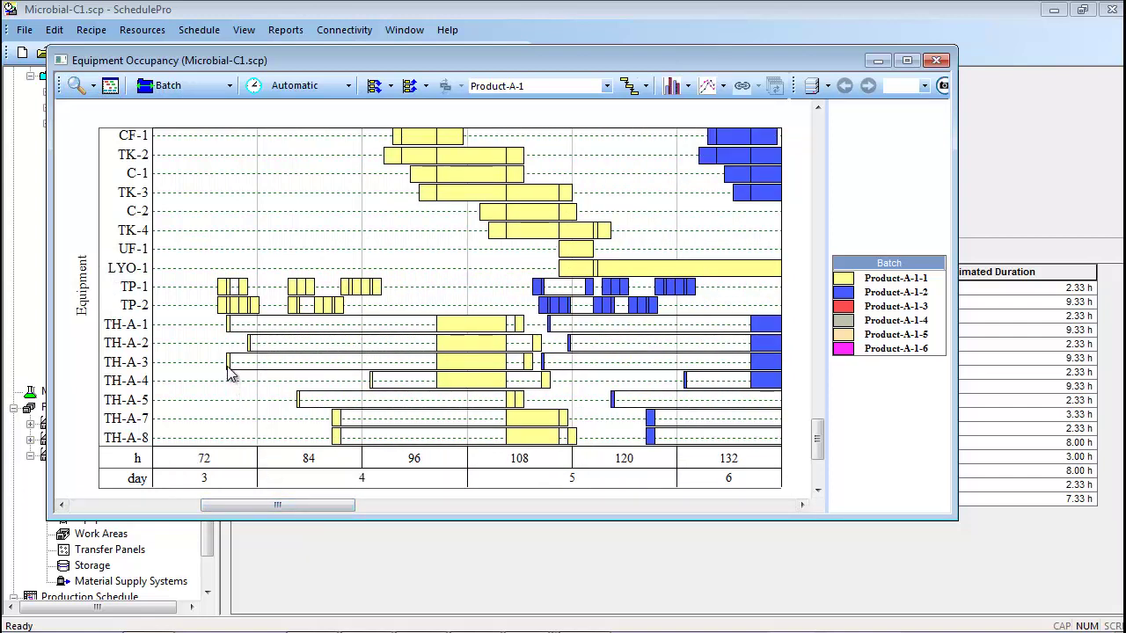
pyautogui.moveTo(228, 372)
pyautogui.moveTo(449, 363)
pyautogui.moveTo(349, 368)
pyautogui.click(935, 62)
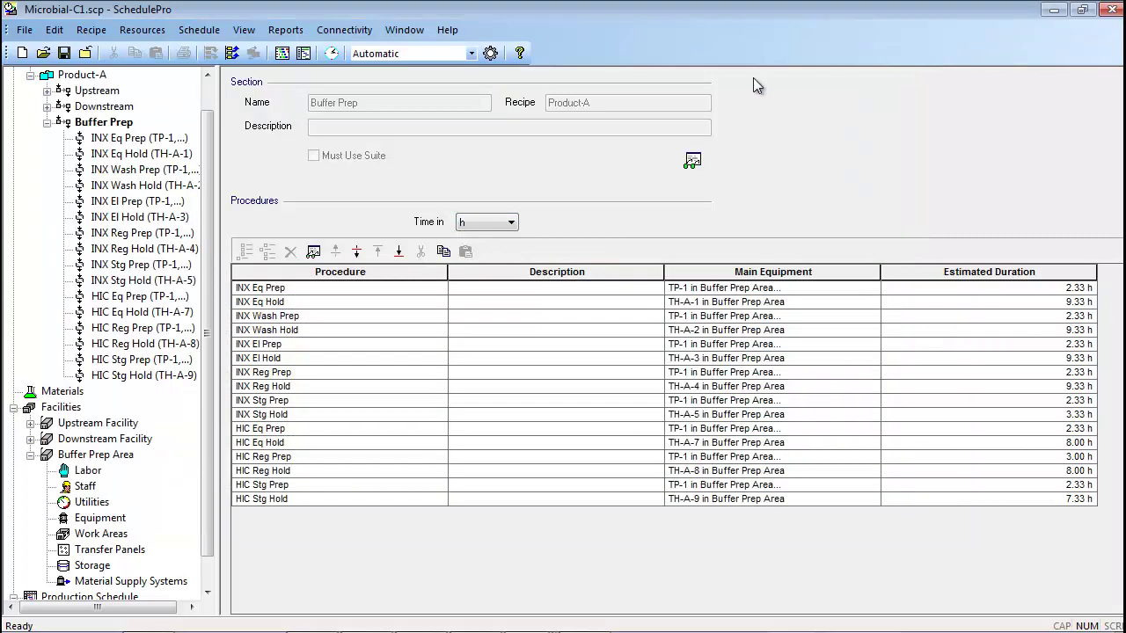
# Review the scheduling settings and reference operation of Prep Buffer in the INX Eq Prep procedure, and cancel without changes
pyautogui.click(164, 141)
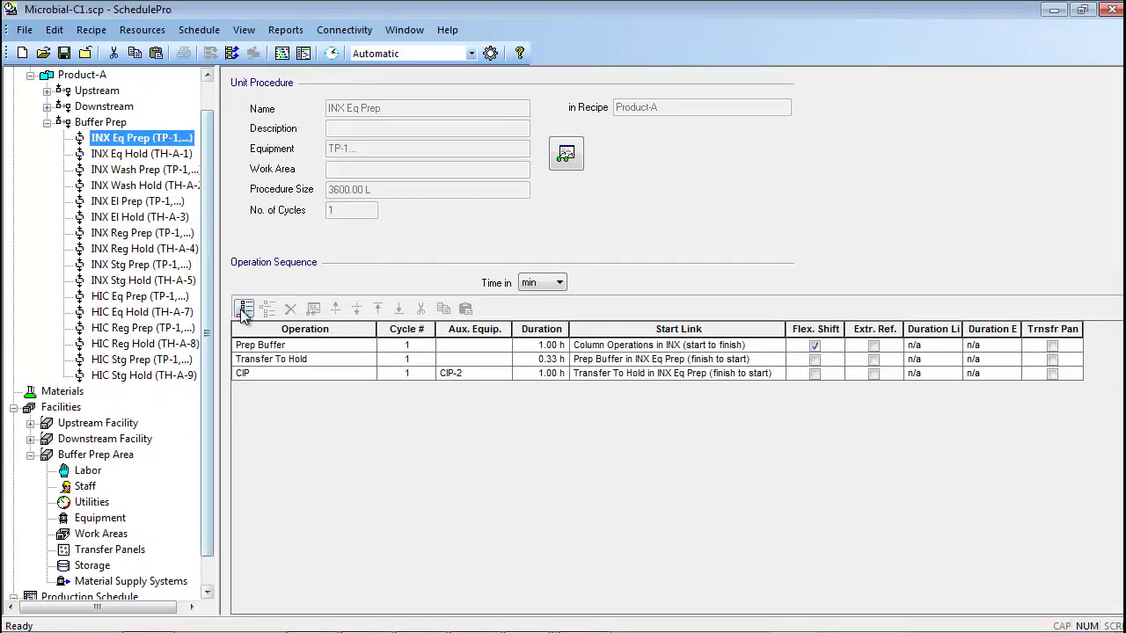
pyautogui.click(263, 346)
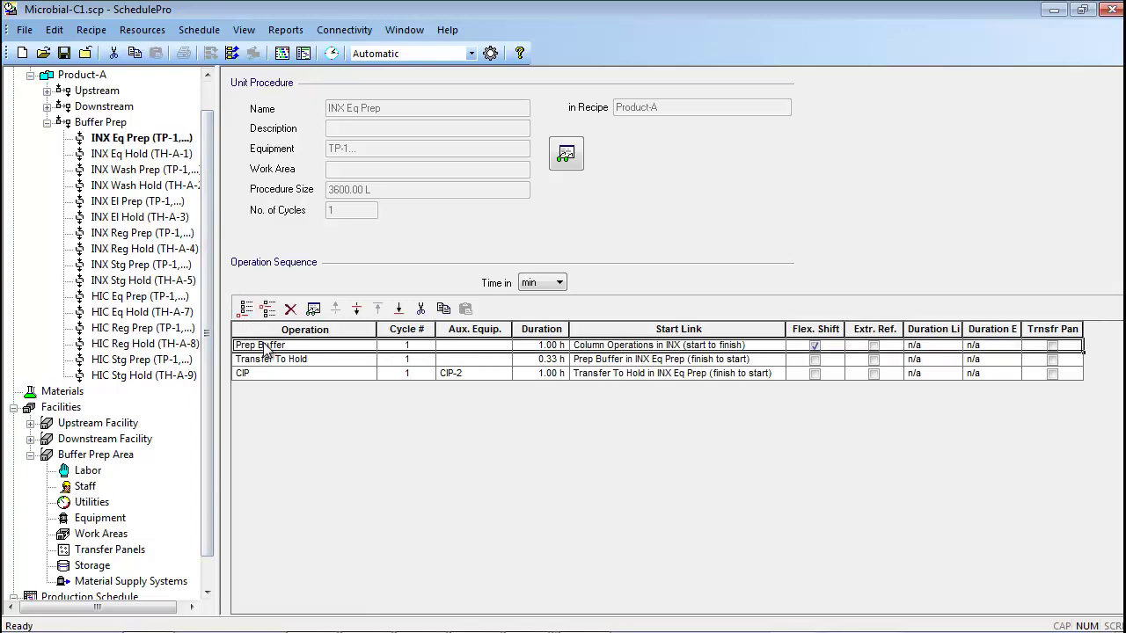
pyautogui.click(314, 309)
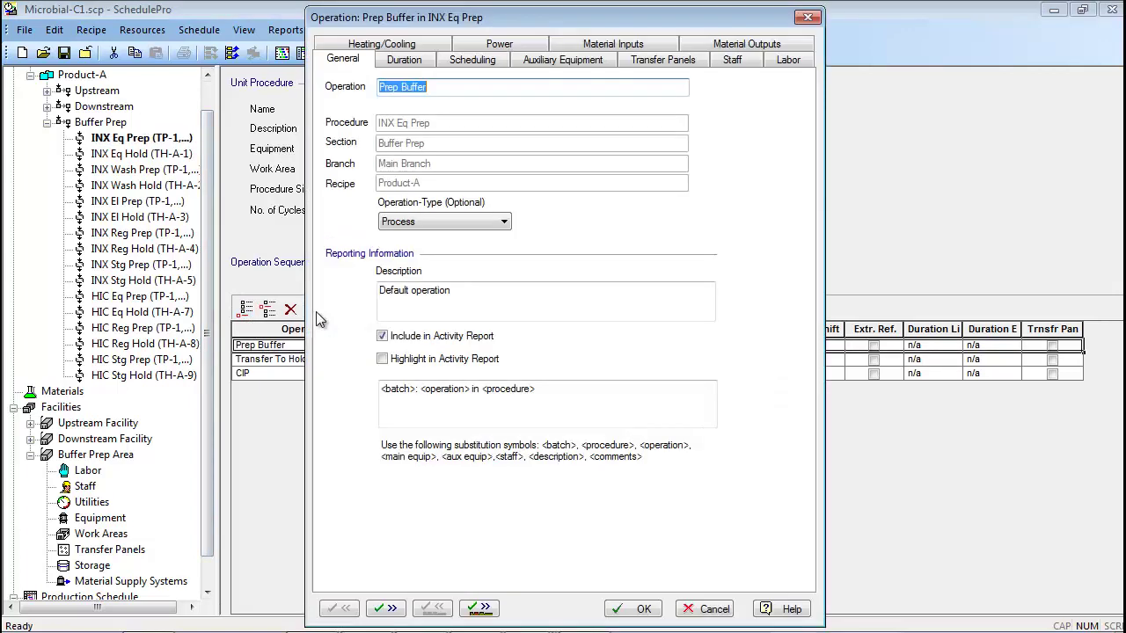
pyautogui.click(466, 61)
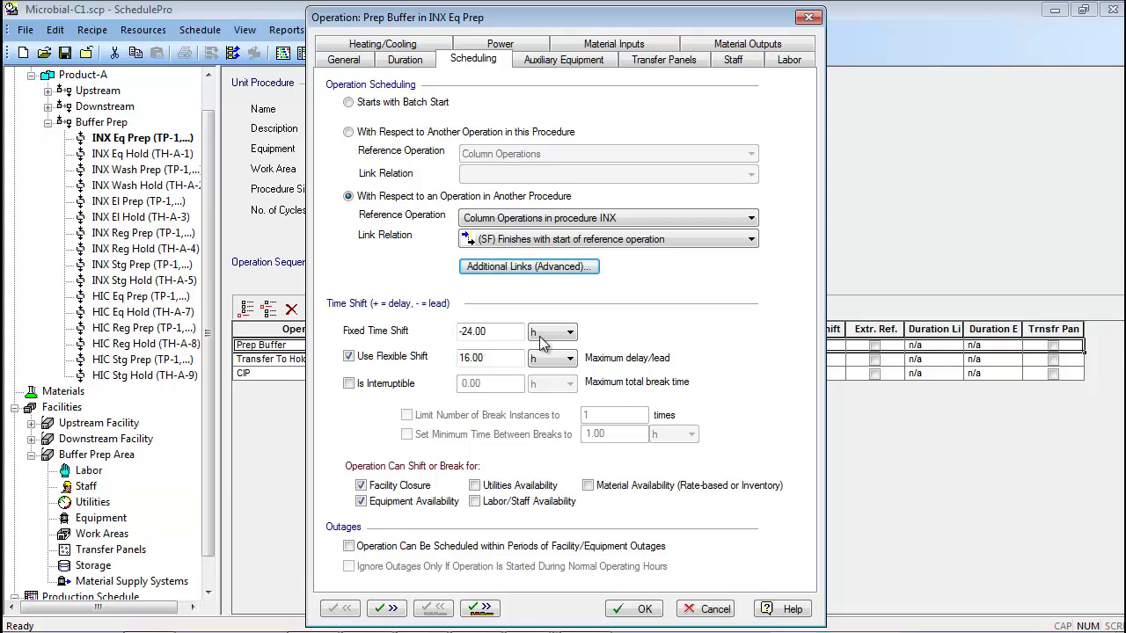
pyautogui.click(712, 223)
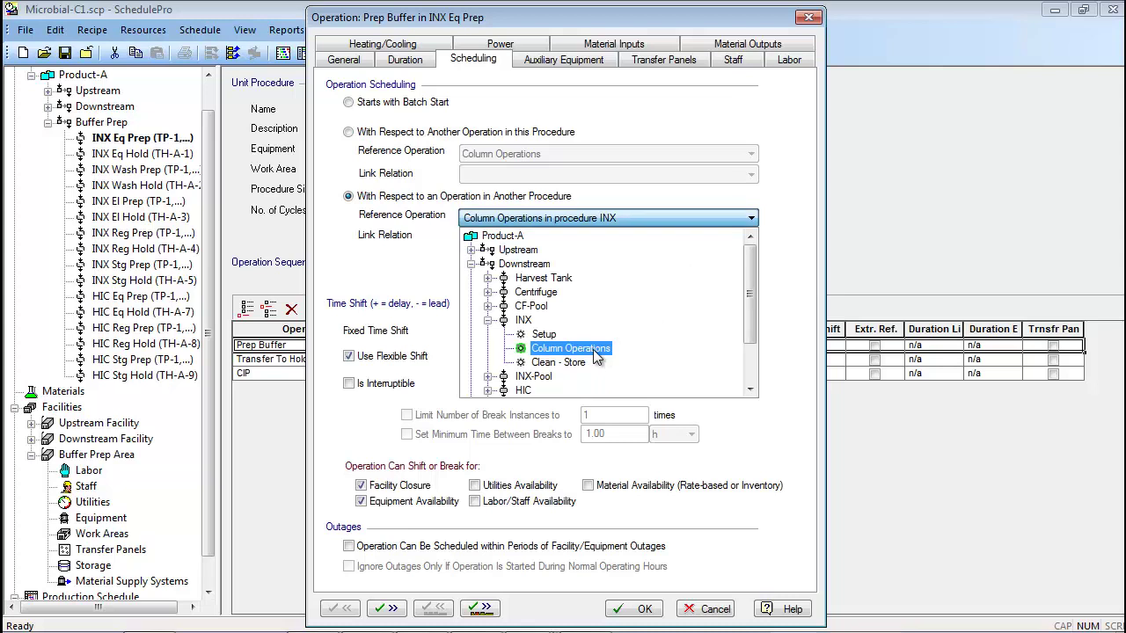
pyautogui.click(669, 219)
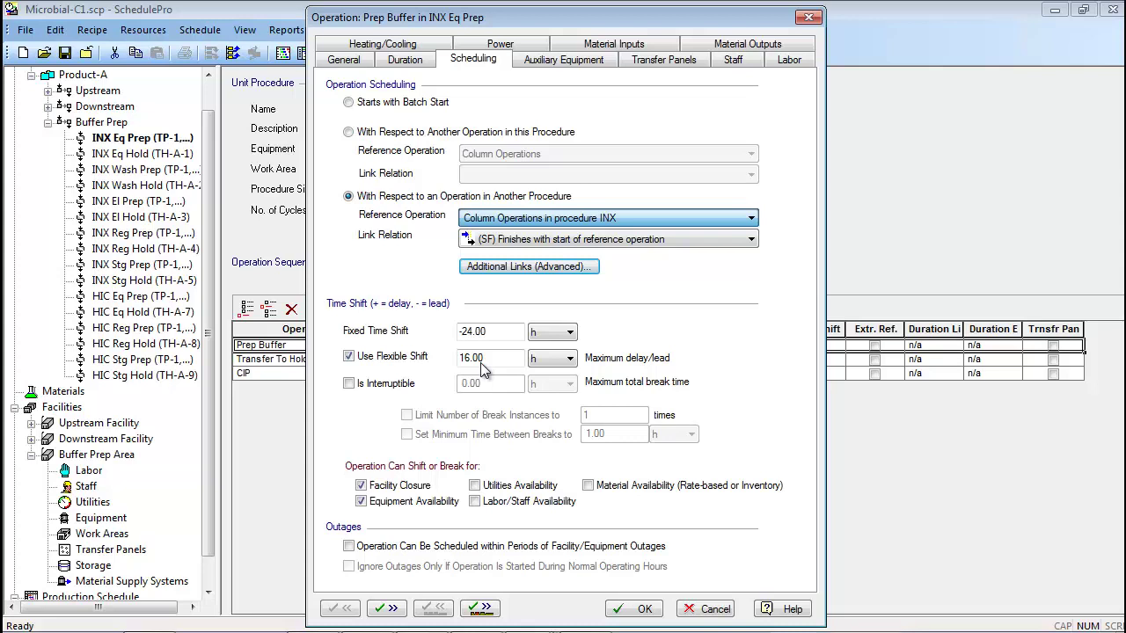
pyautogui.click(688, 606)
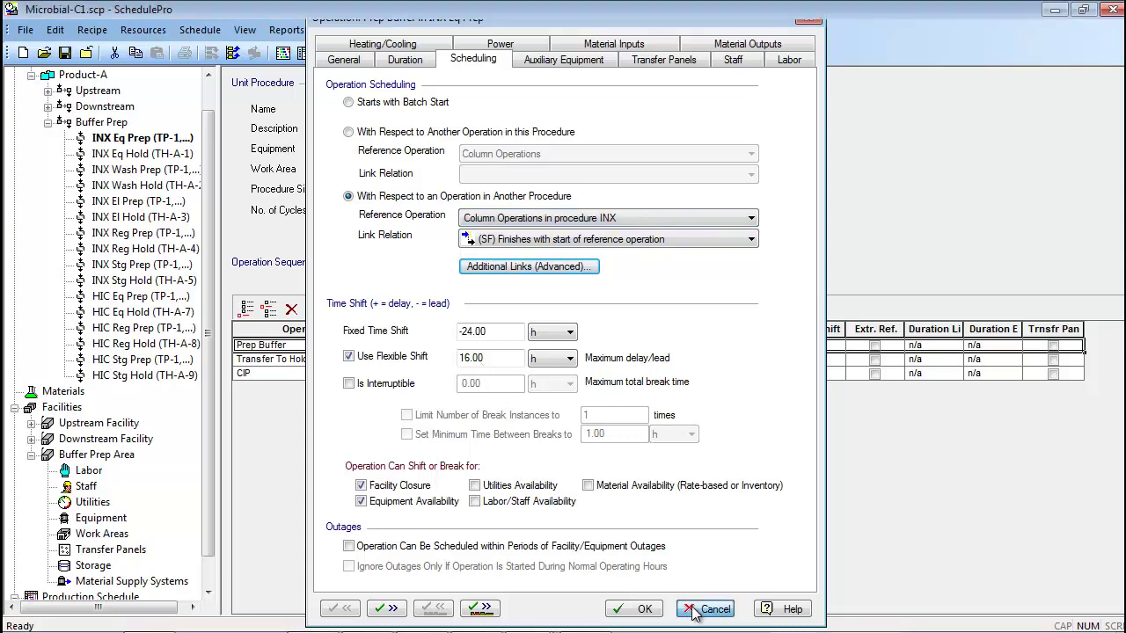
# Switch to the Microbial-C2.scp project and view the operations of INX Reg Prep in the INX Regen Prep recipe
pyautogui.click(527, 616)
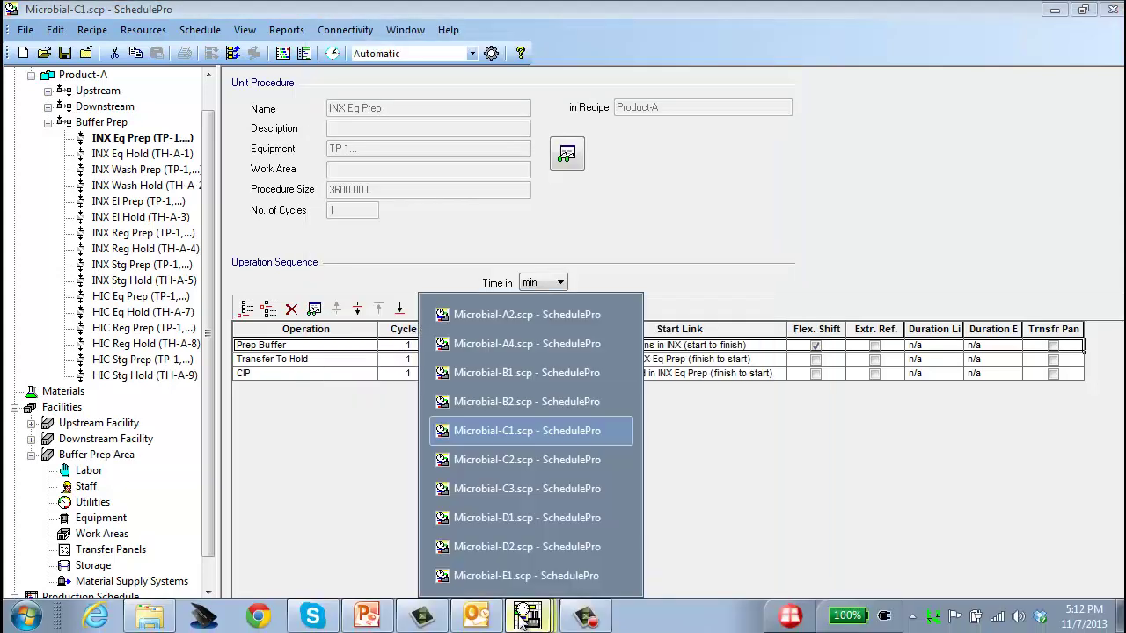
pyautogui.click(514, 461)
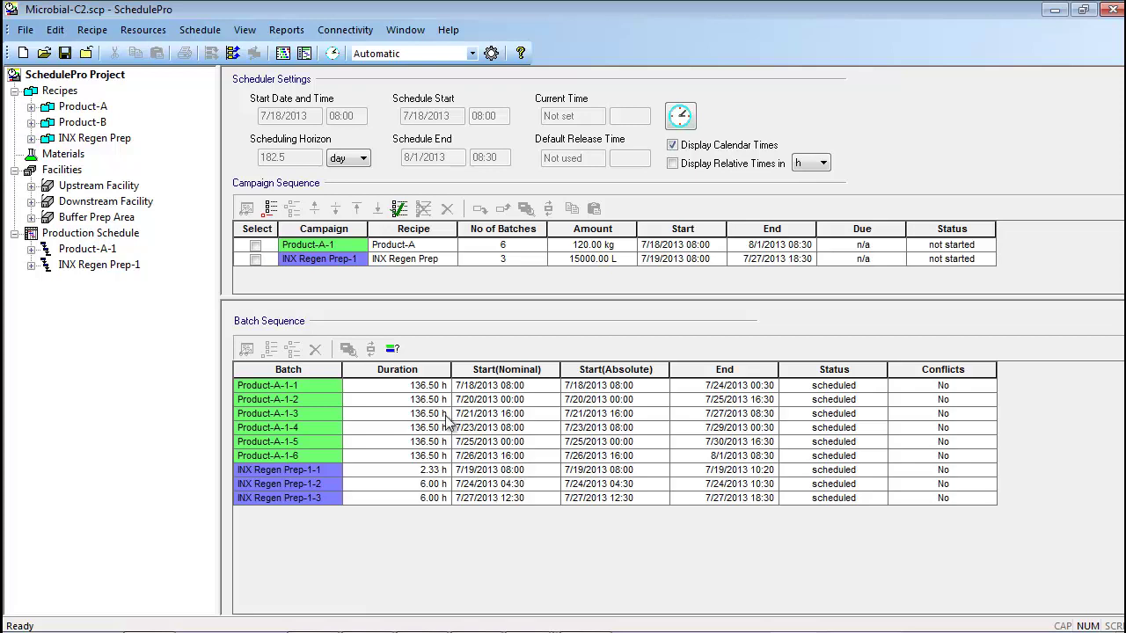
pyautogui.click(32, 138)
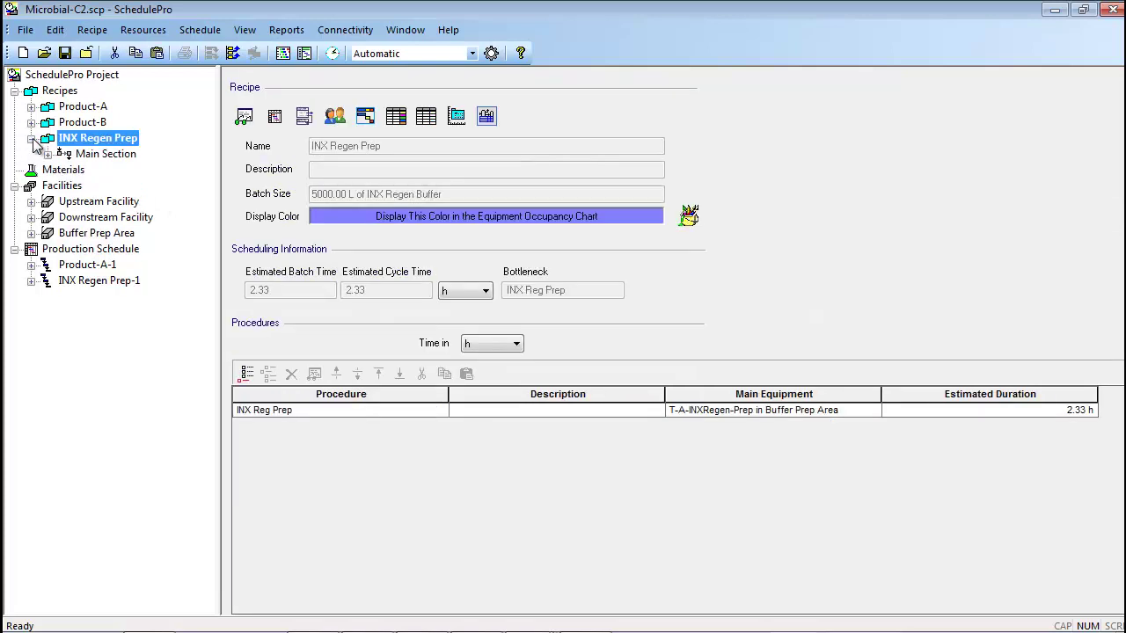
pyautogui.click(47, 154)
pyautogui.click(112, 172)
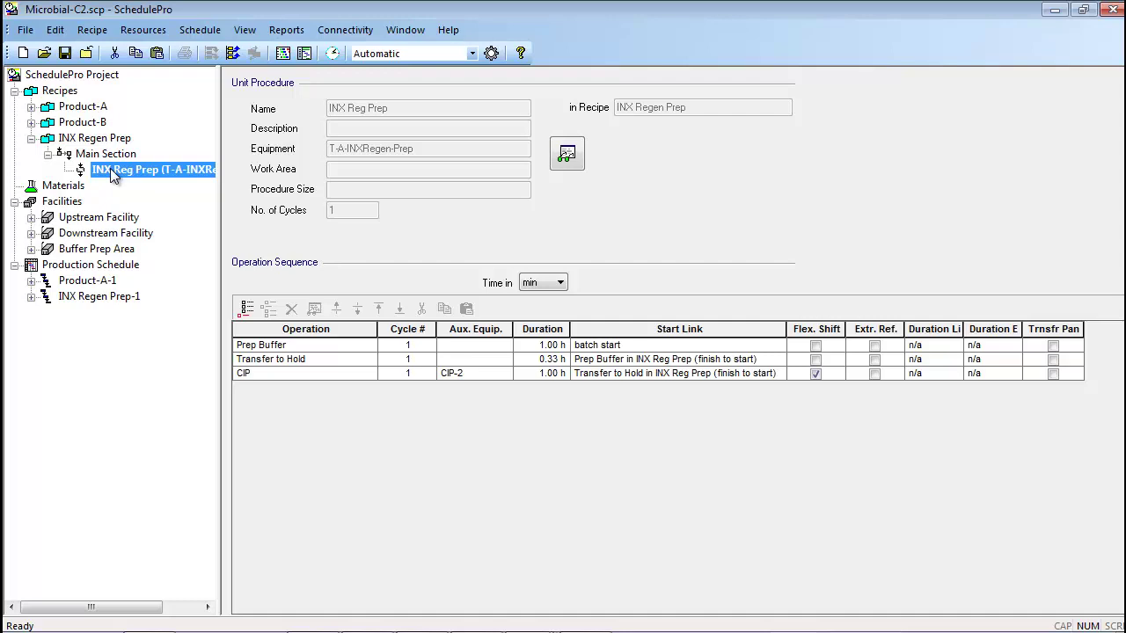
# View the production schedule's campaigns and batches, and select INX Regen Buffer in the project's materials list
pyautogui.click(102, 267)
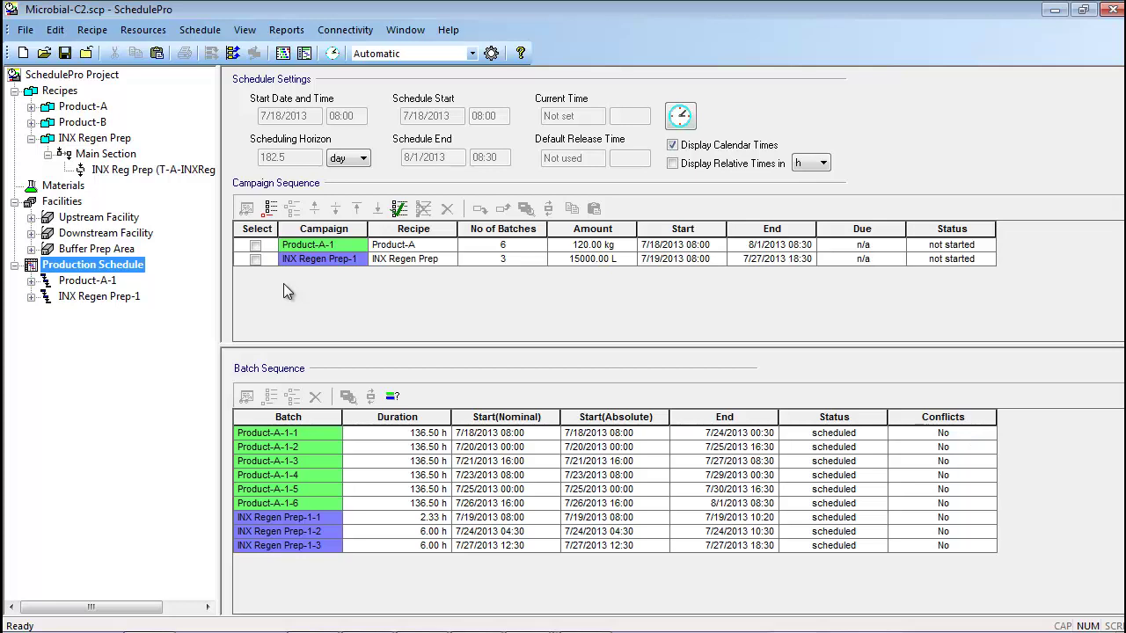
pyautogui.click(63, 186)
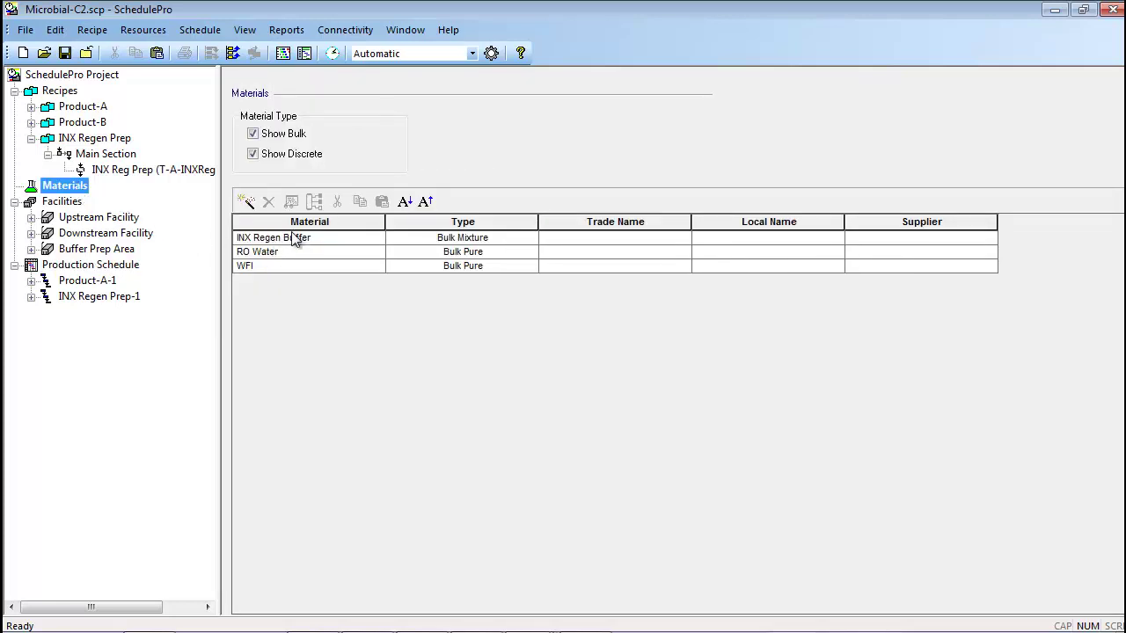
pyautogui.click(326, 237)
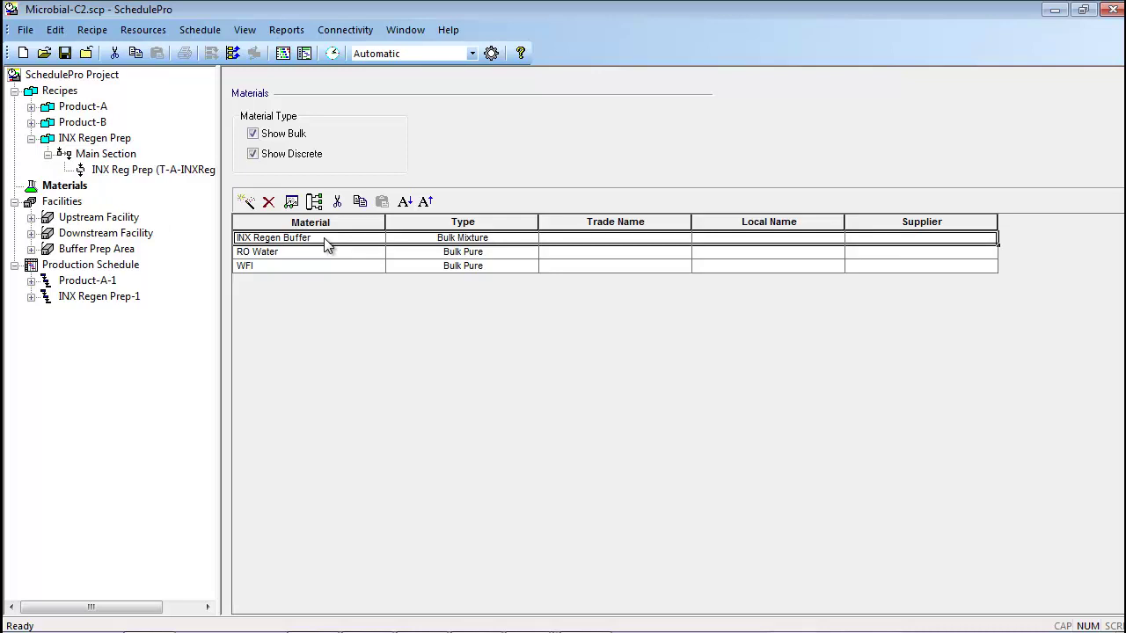
# Open the properties of the Buffer Prep Area's INX Regen storage unit and check the mixture contents it supplies
pyautogui.click(32, 250)
pyautogui.click(89, 361)
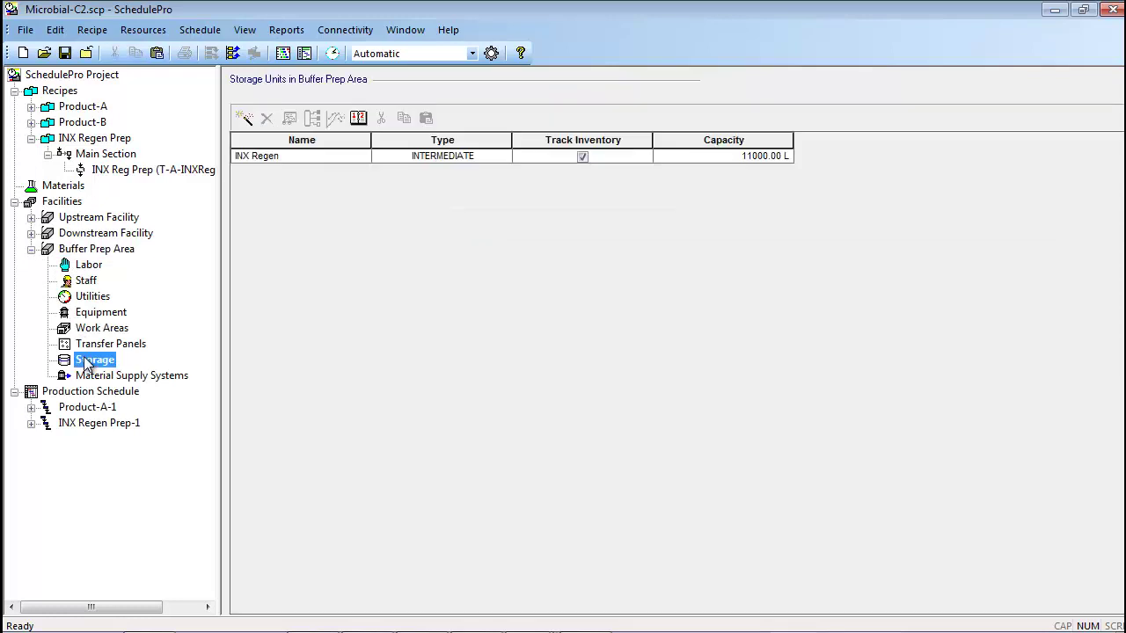
pyautogui.click(311, 158)
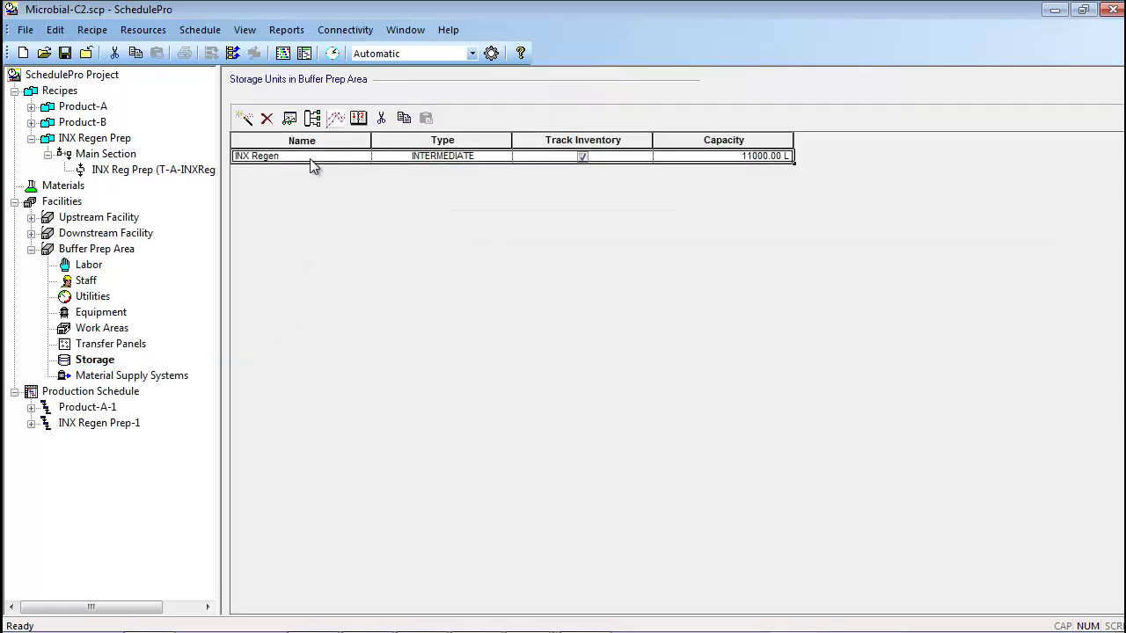
pyautogui.click(289, 117)
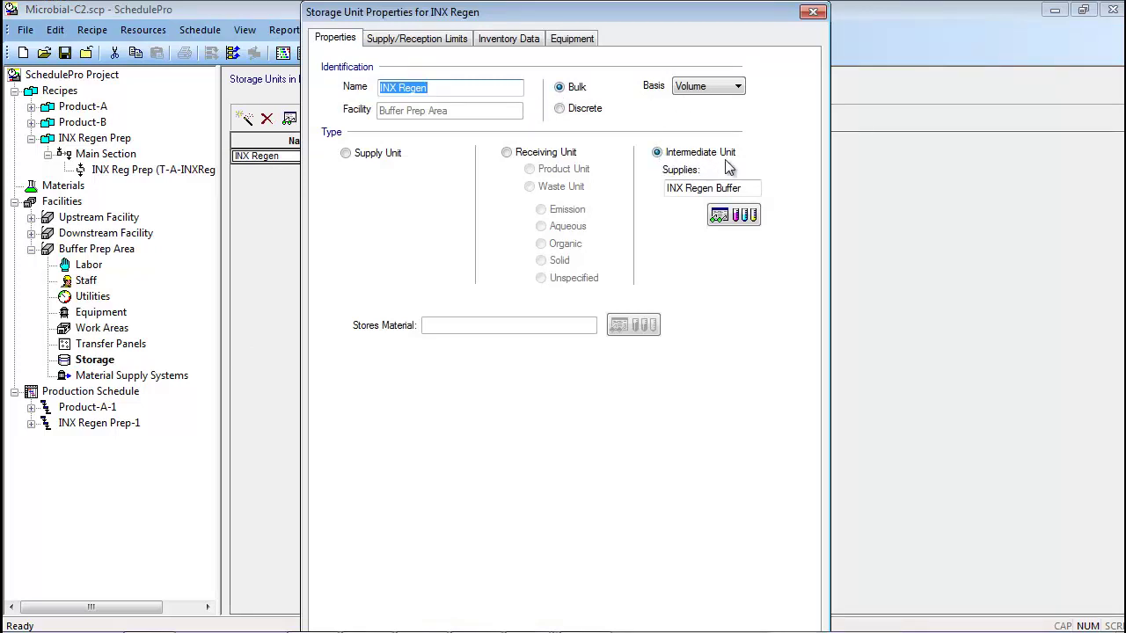
pyautogui.click(746, 209)
pyautogui.click(745, 213)
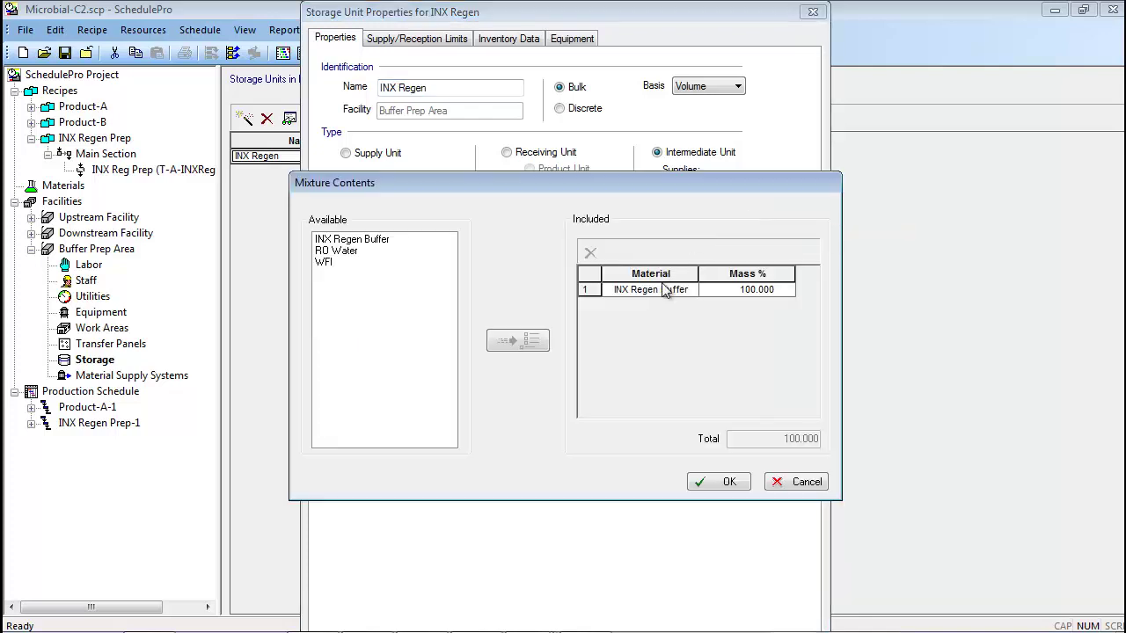
pyautogui.click(746, 481)
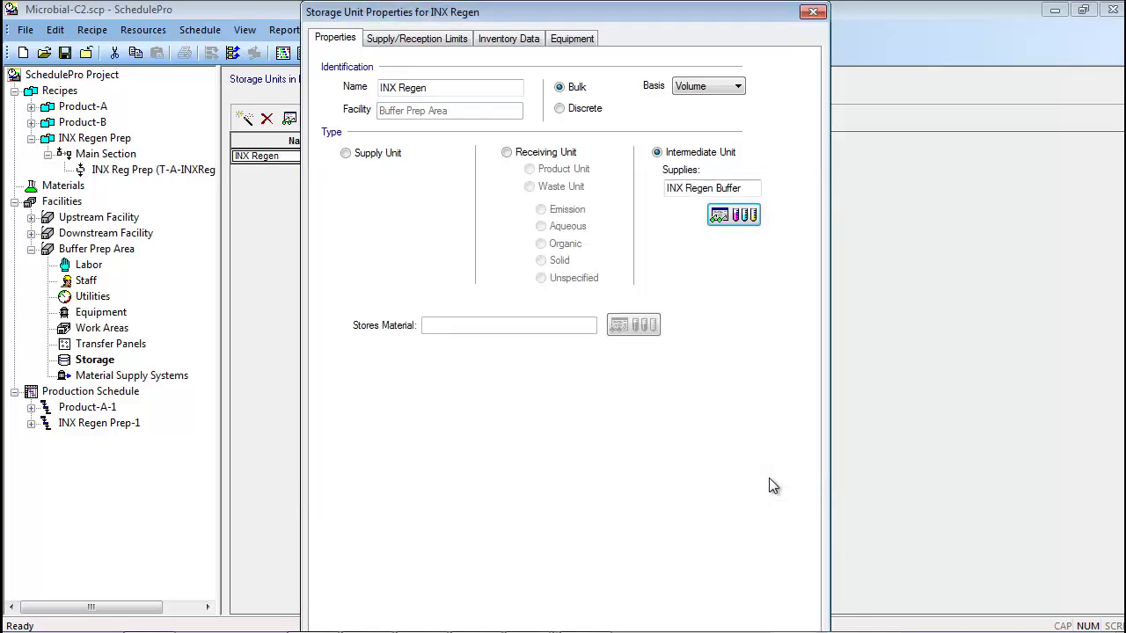
# Review the INX Regen storage unit's inventory data and holding equipment settings, and close its properties
pyautogui.click(516, 42)
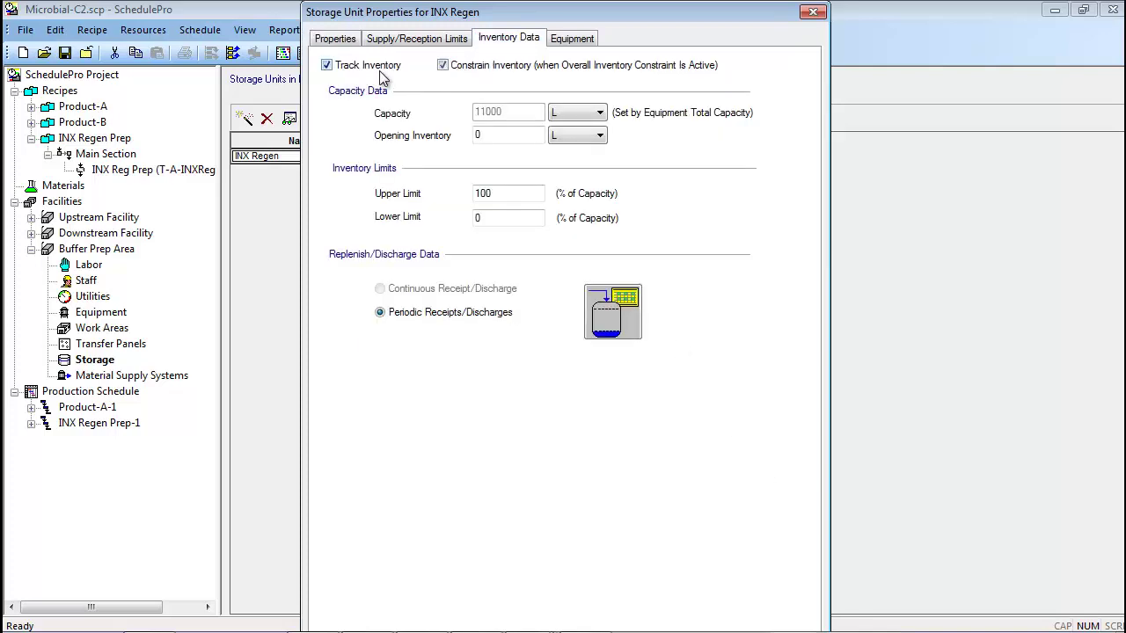
pyautogui.click(561, 42)
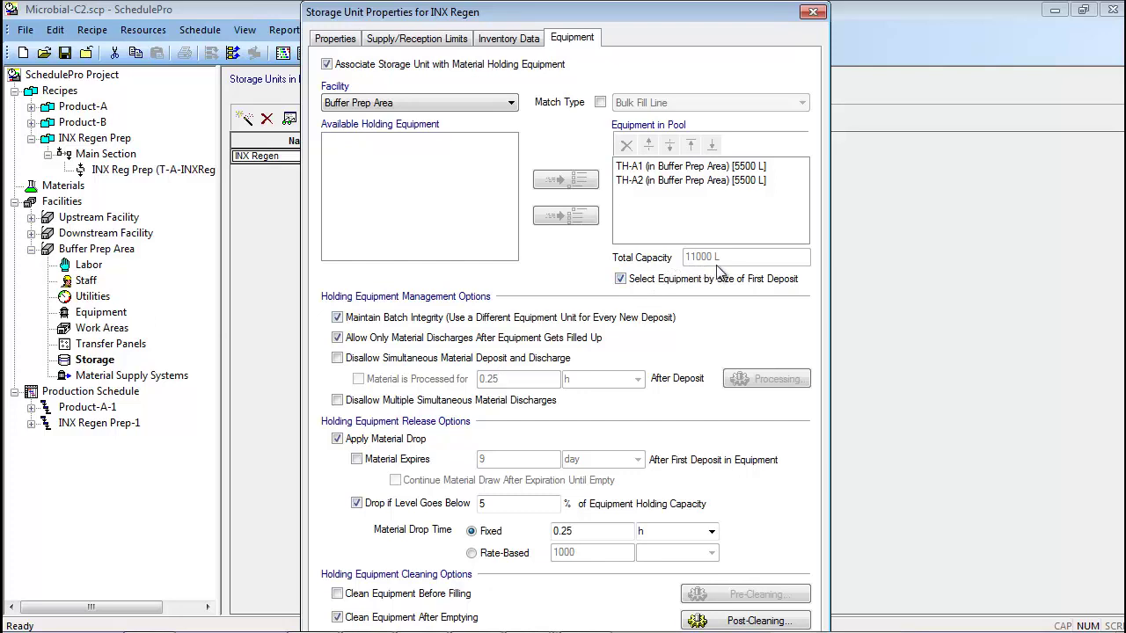
pyautogui.click(809, 11)
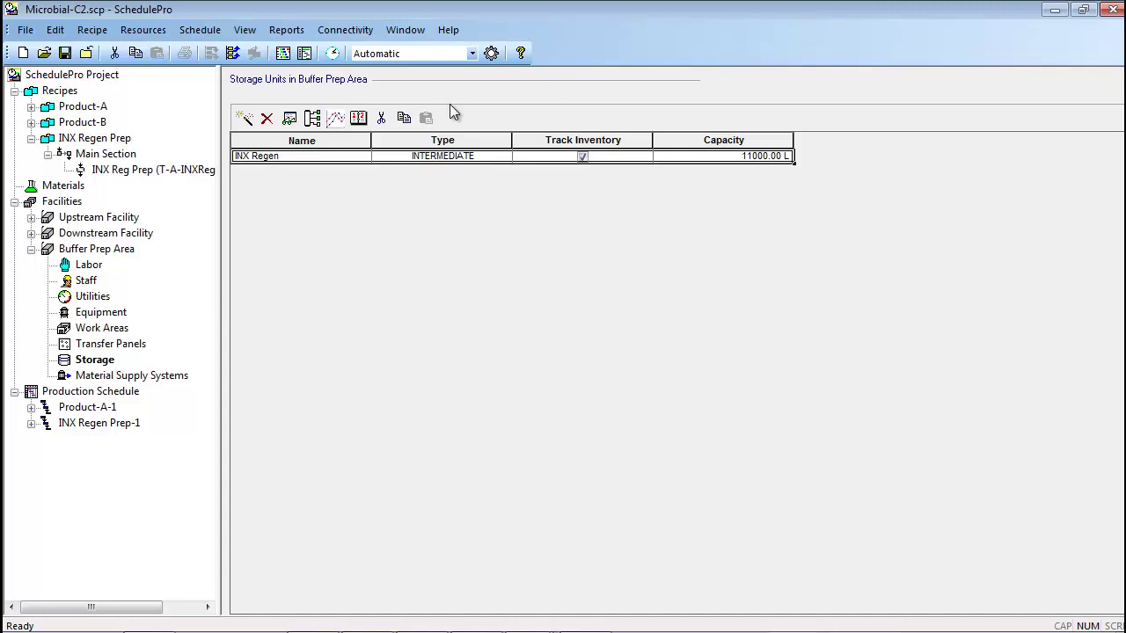
# Review the Inx Reg Buffer to STG output stream of the Transfer to Hold operation in INX Reg Prep, and close the operation without changes
pyautogui.click(193, 168)
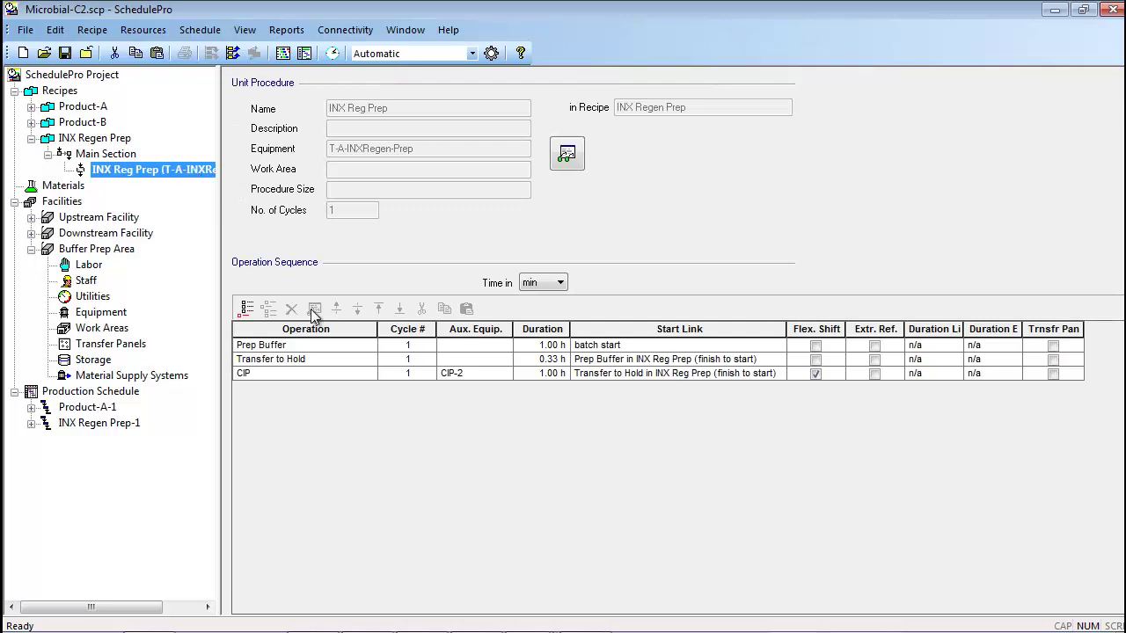
pyautogui.click(315, 361)
pyautogui.click(314, 308)
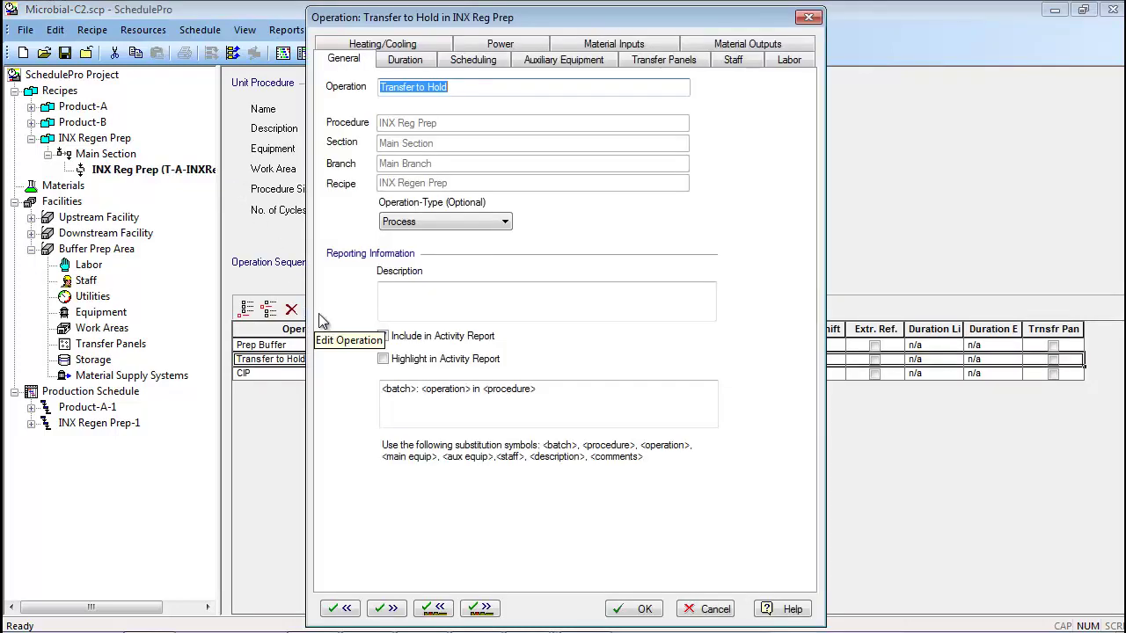
pyautogui.click(707, 47)
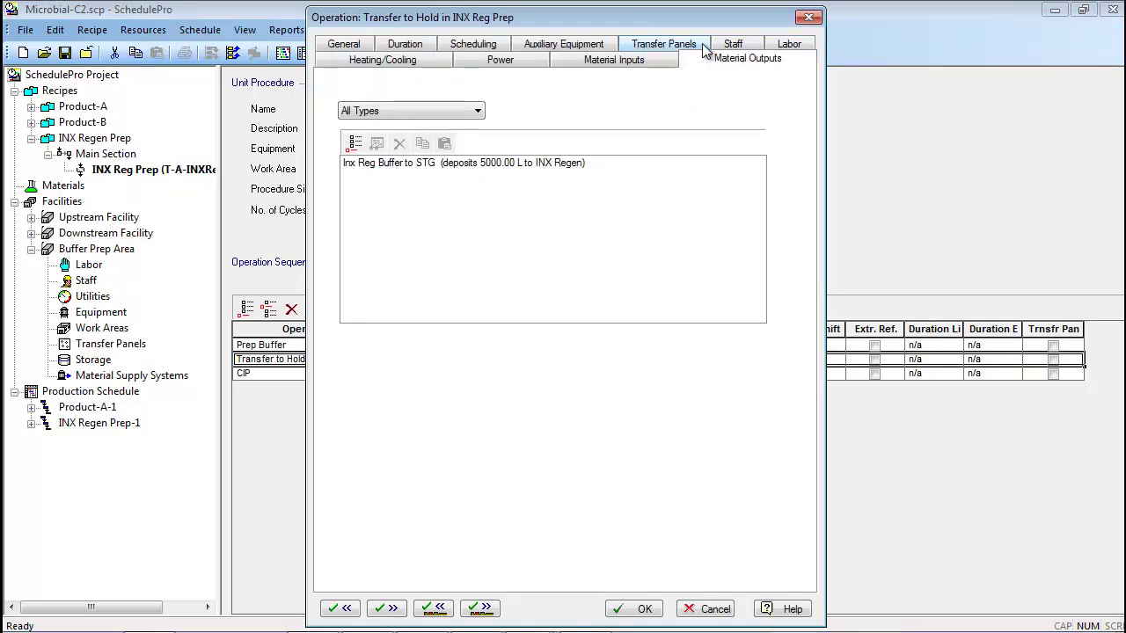
pyautogui.click(485, 165)
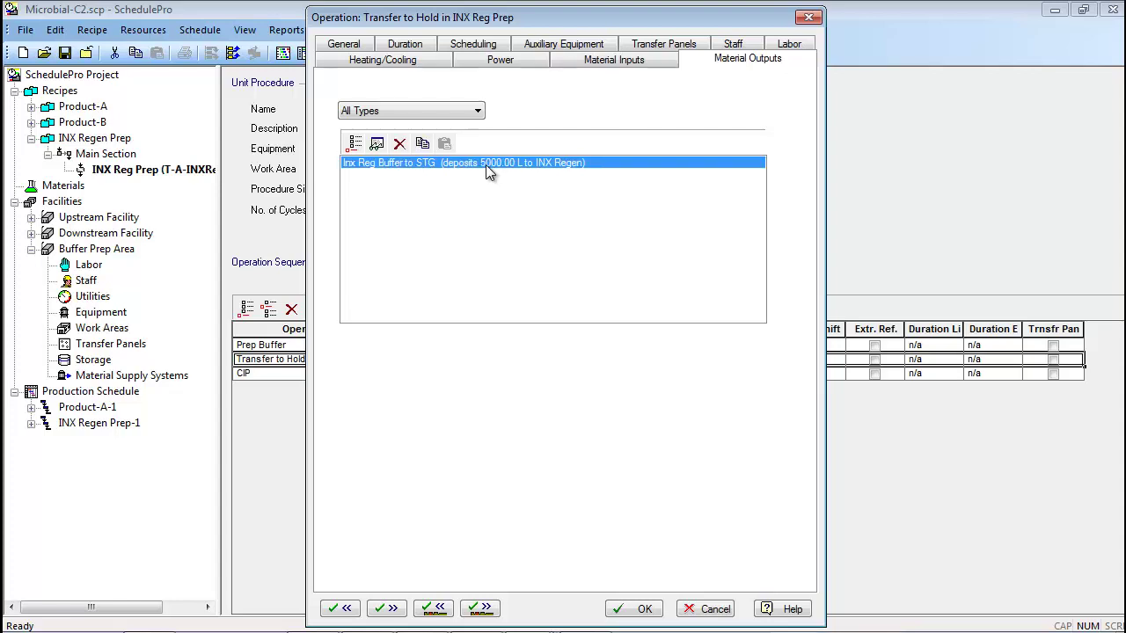
pyautogui.click(380, 146)
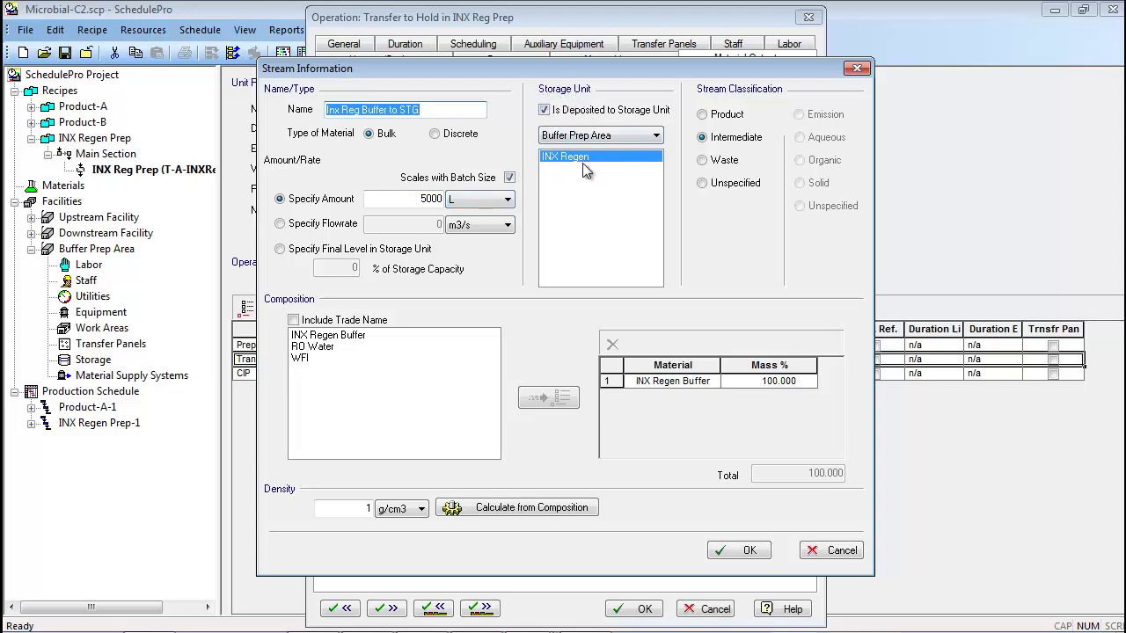
pyautogui.click(814, 553)
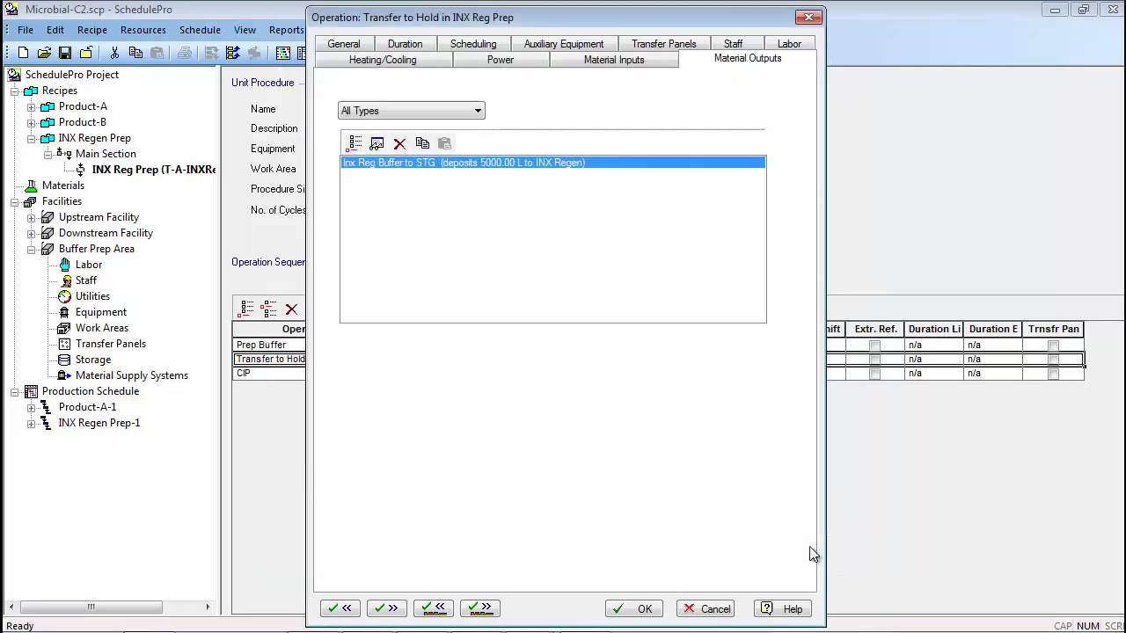
pyautogui.click(732, 611)
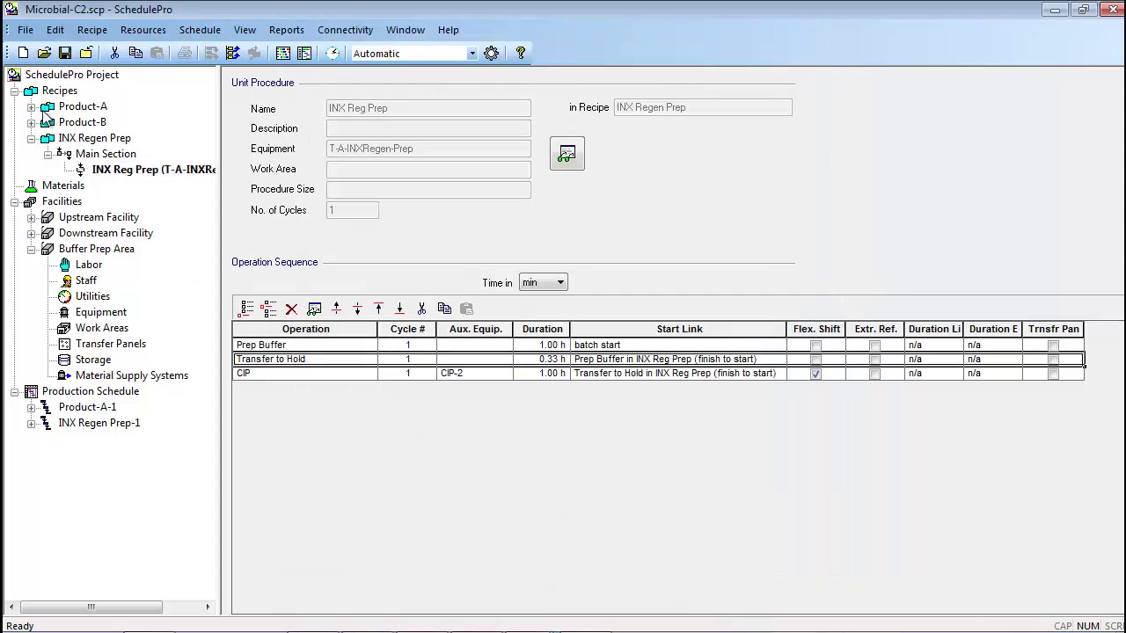
# View the operation sequence of the INX procedure in the Downstream section of the Product-A recipe
pyautogui.doubleClick(46, 109)
pyautogui.doubleClick(49, 139)
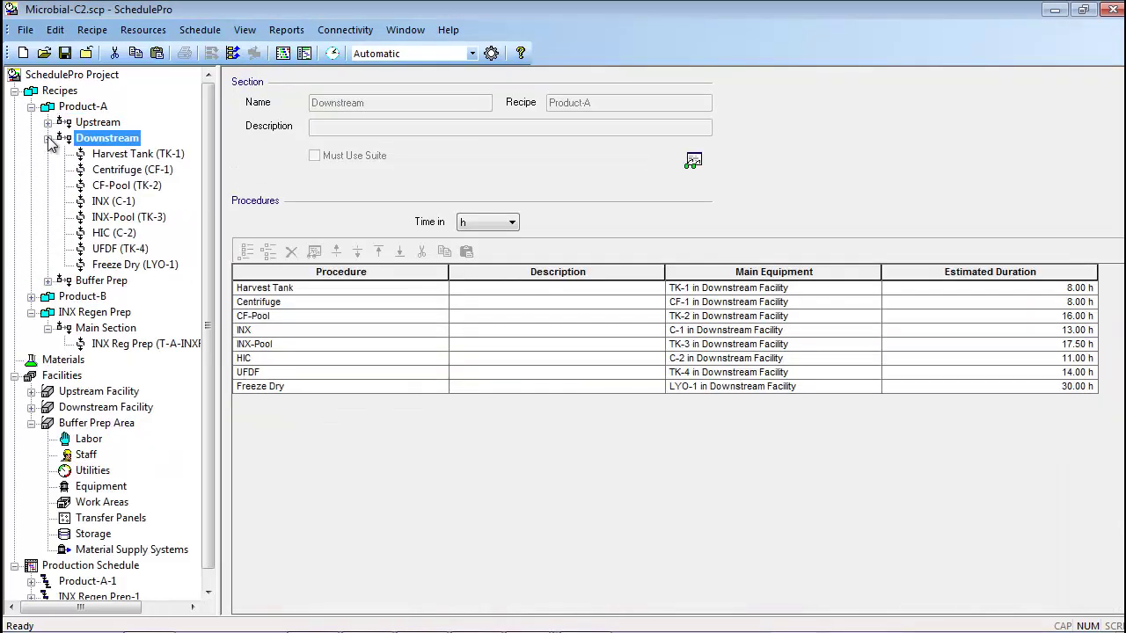
pyautogui.click(111, 203)
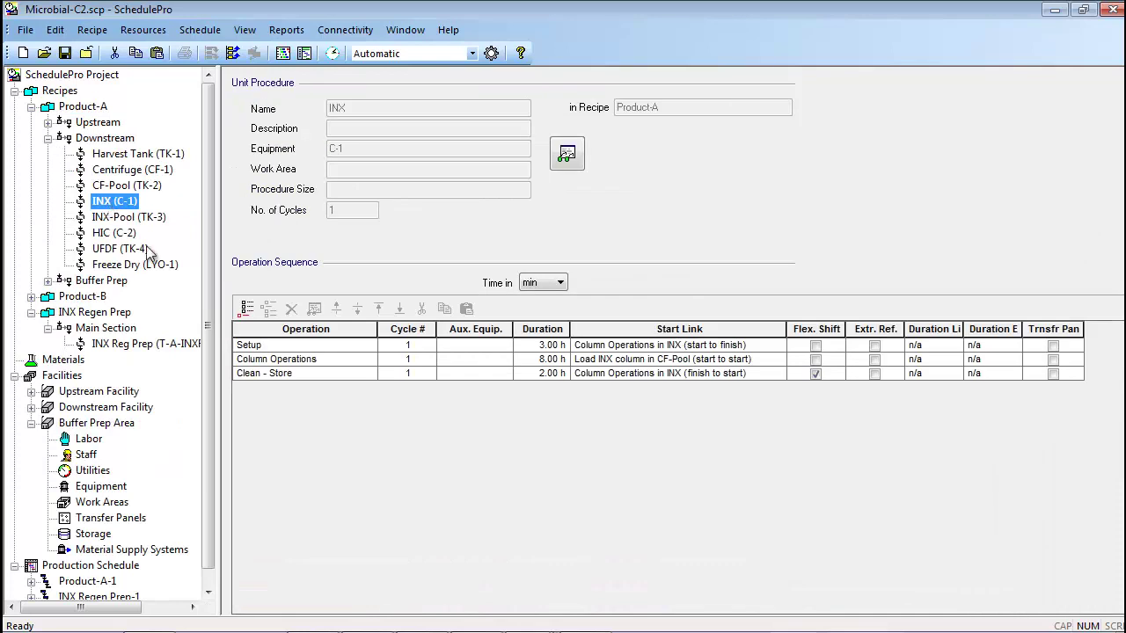
# Review the InxRegen Buffer input stream of the INX procedure's Column Operations, and close the operation without changes
pyautogui.click(298, 359)
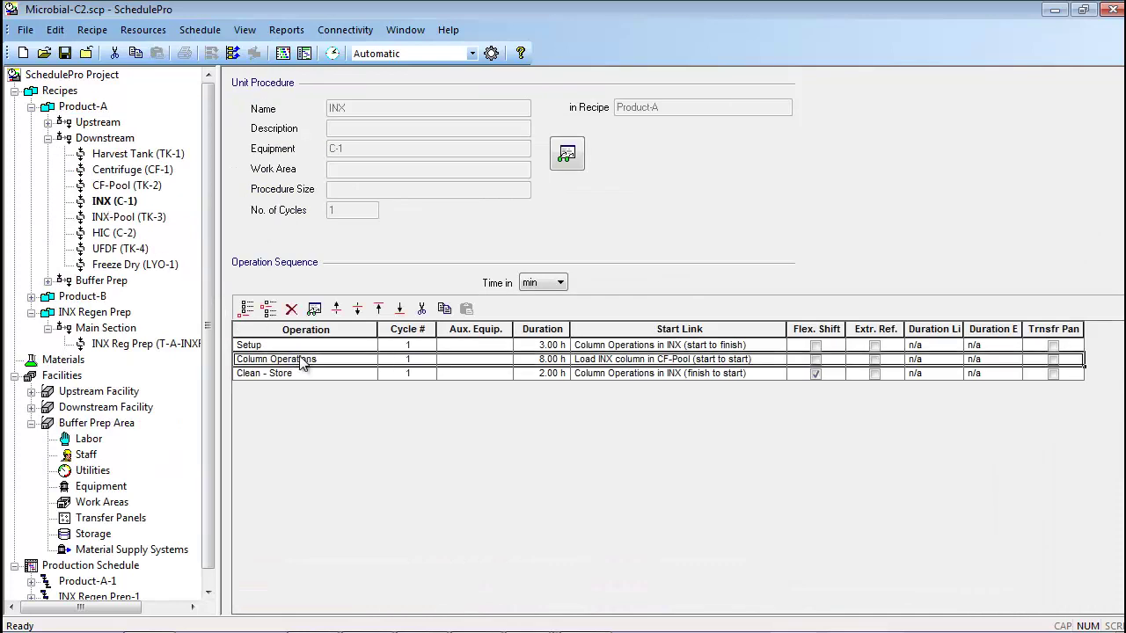
pyautogui.click(315, 310)
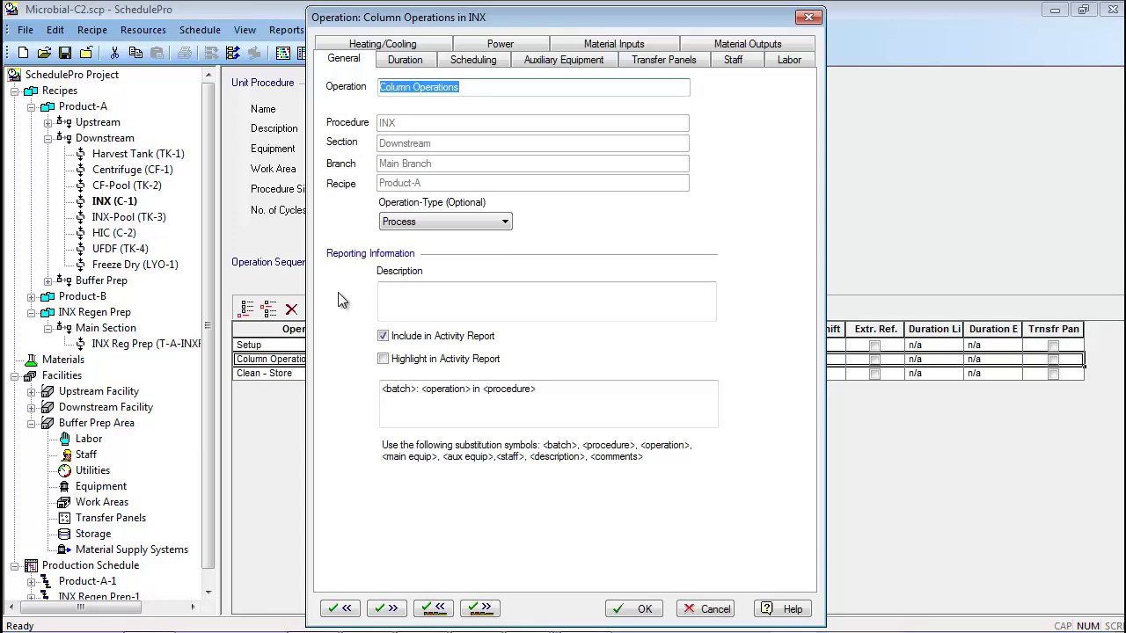
pyautogui.click(562, 48)
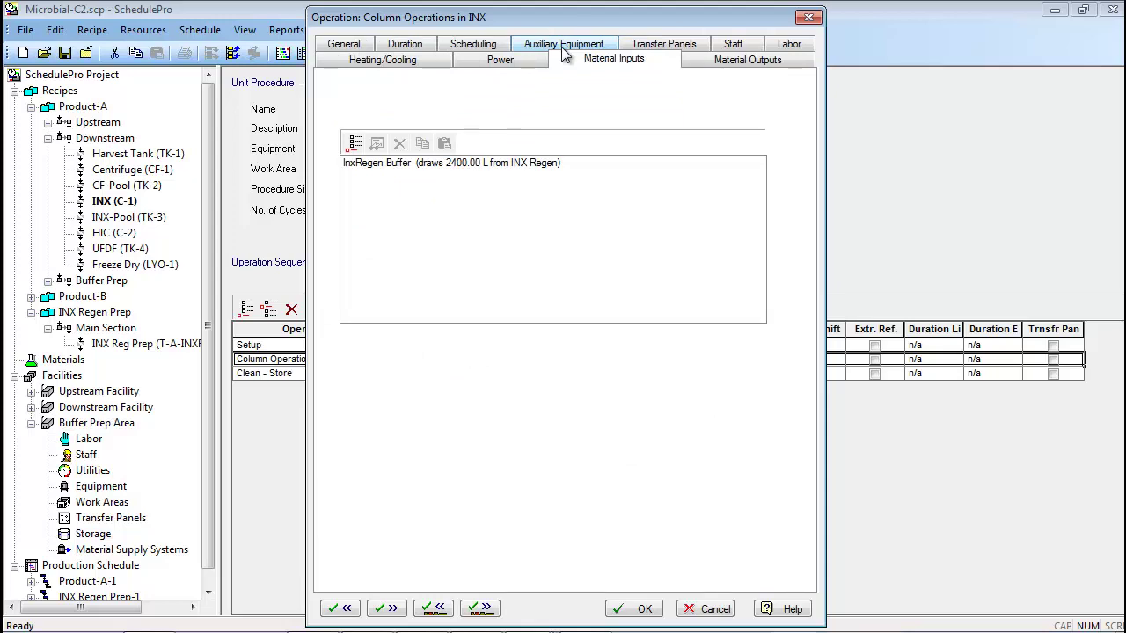
pyautogui.click(424, 165)
pyautogui.click(376, 143)
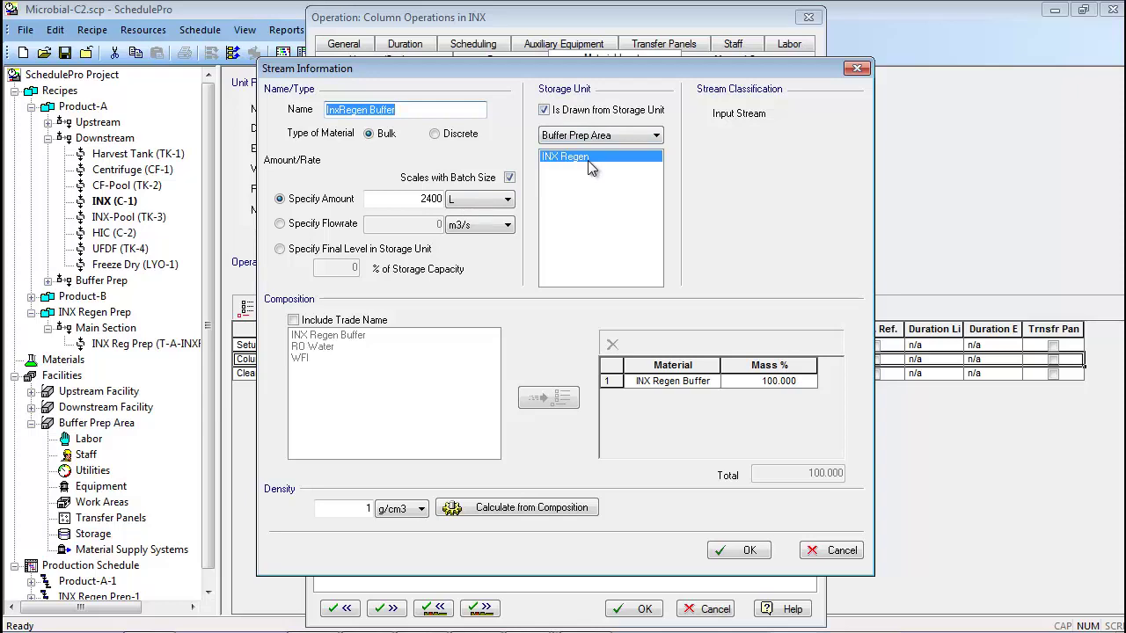
pyautogui.click(820, 554)
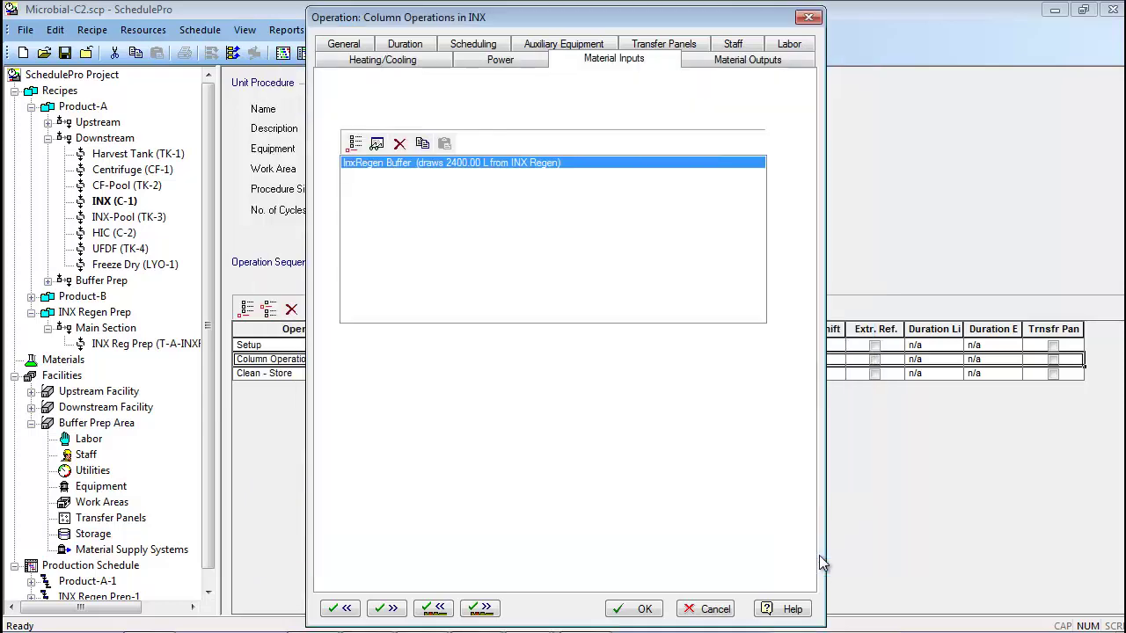
pyautogui.click(714, 609)
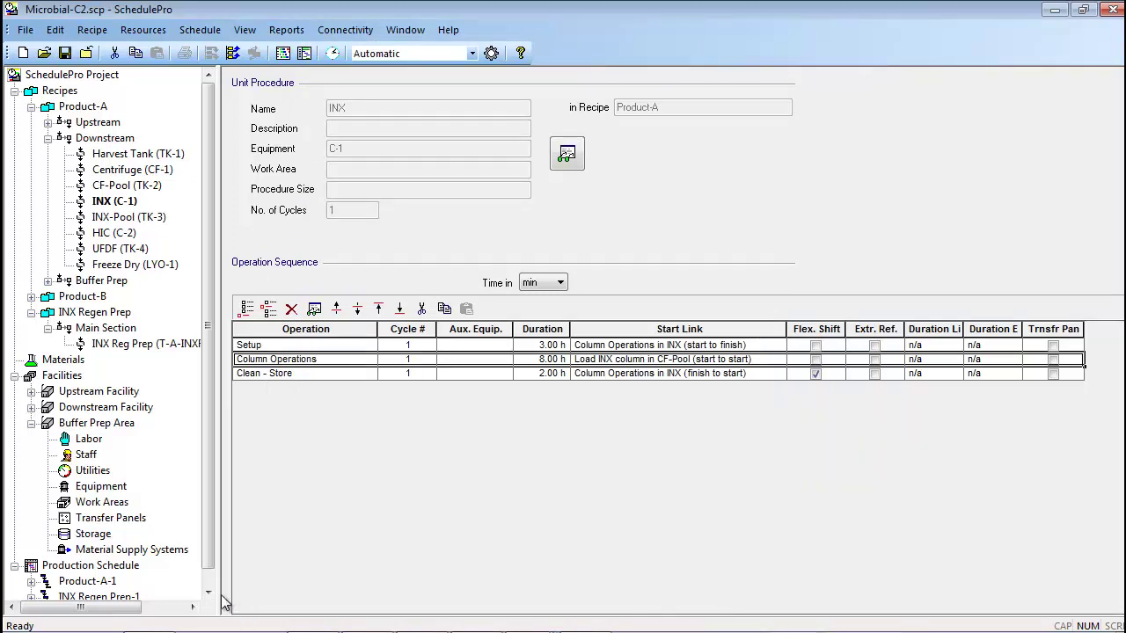
# Review the INX Regen Prep-1 campaign's event-based start condition and number of batches, and close its setup without changes
pyautogui.click(132, 568)
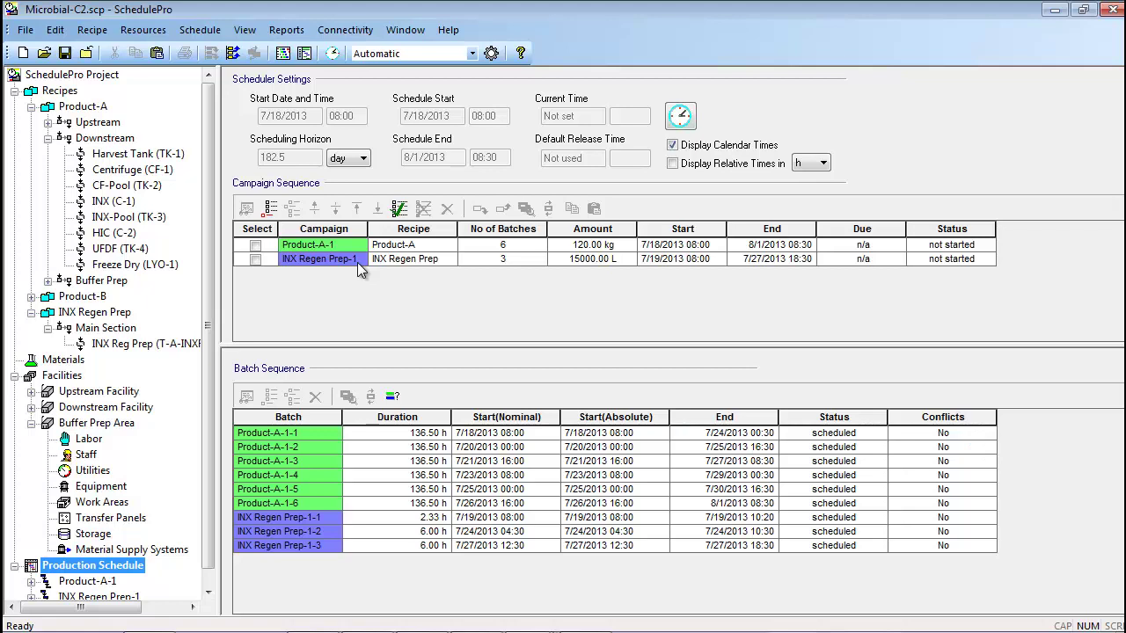
pyautogui.click(357, 262)
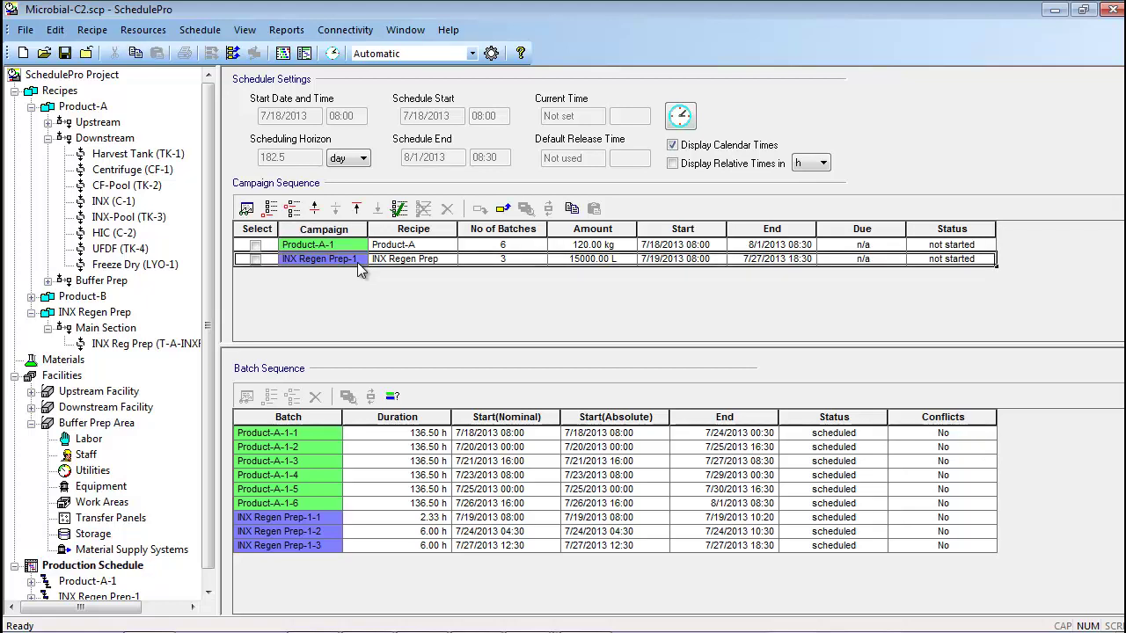
pyautogui.click(248, 210)
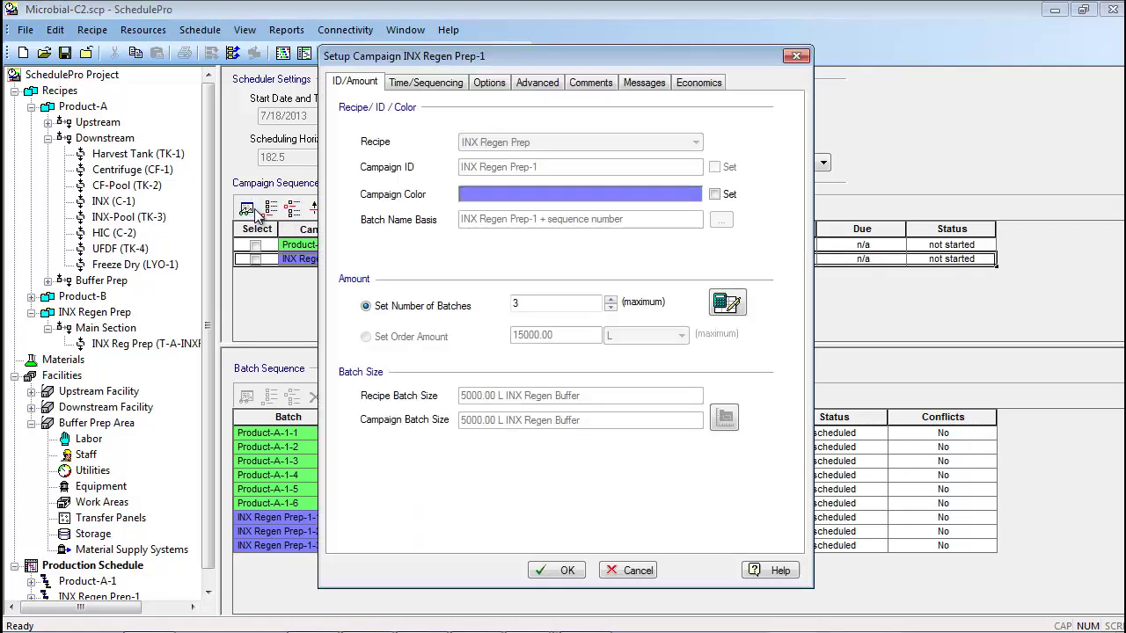
pyautogui.click(401, 84)
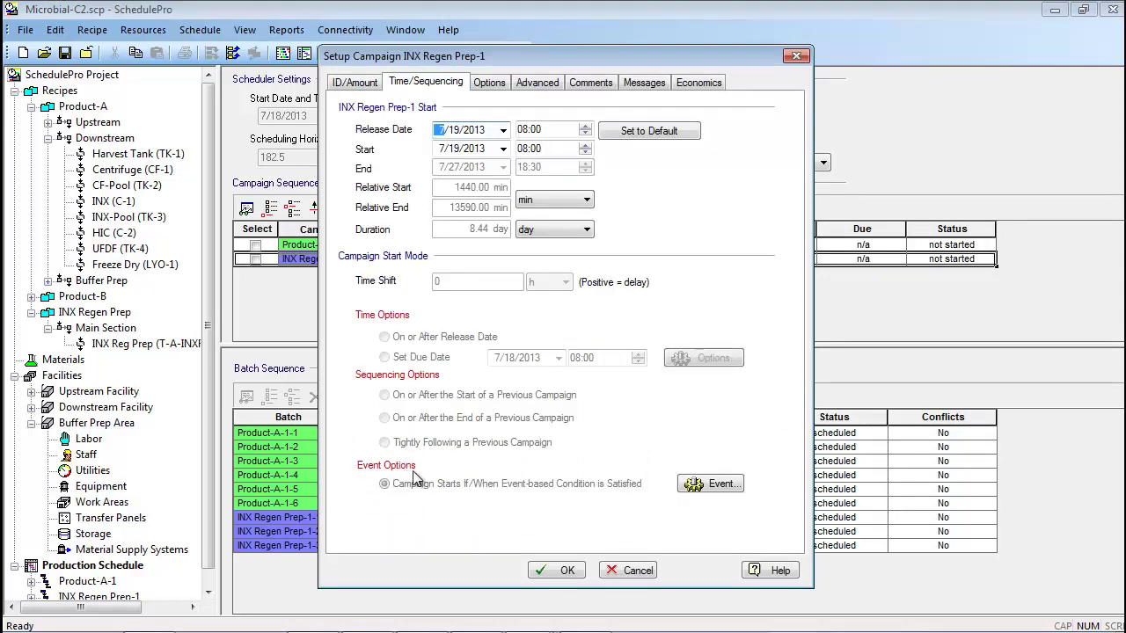
pyautogui.click(708, 487)
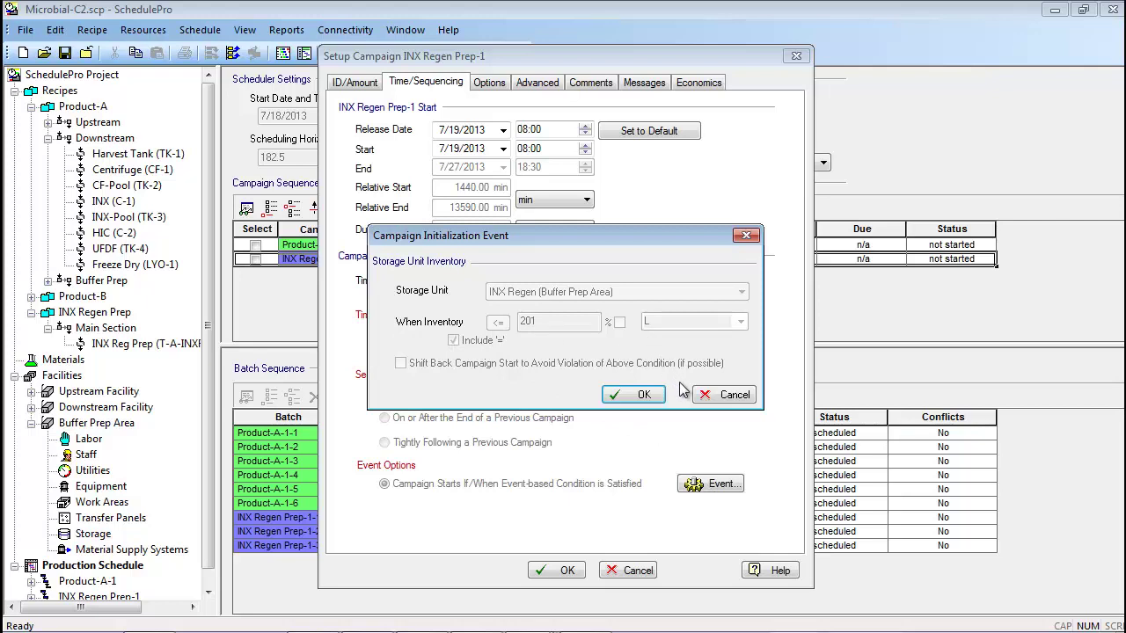
pyautogui.click(704, 397)
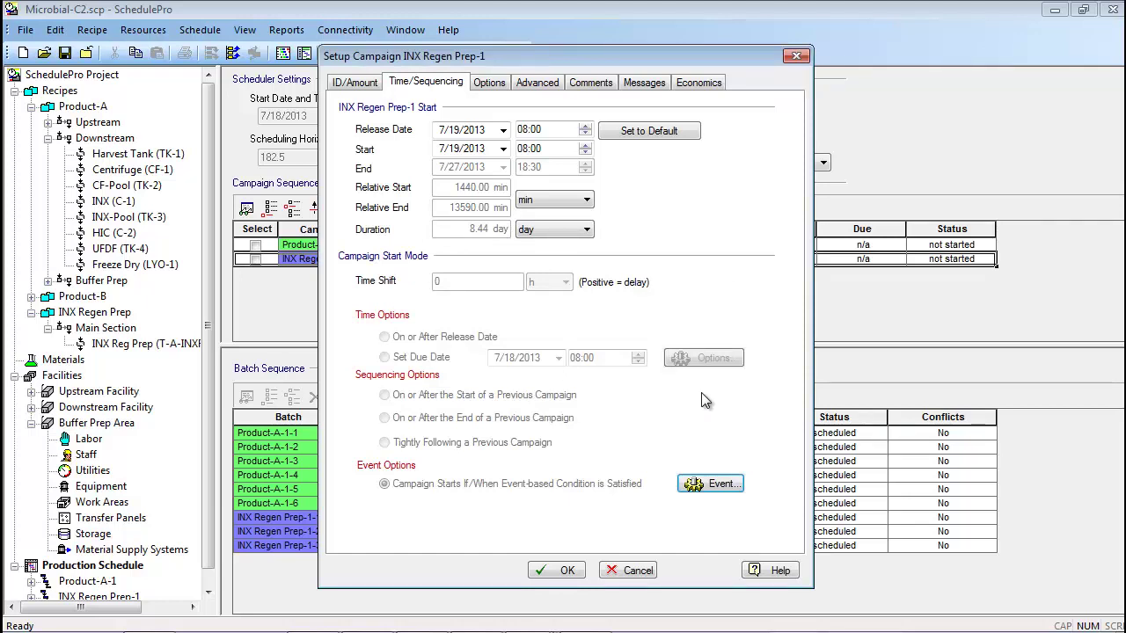
pyautogui.click(366, 88)
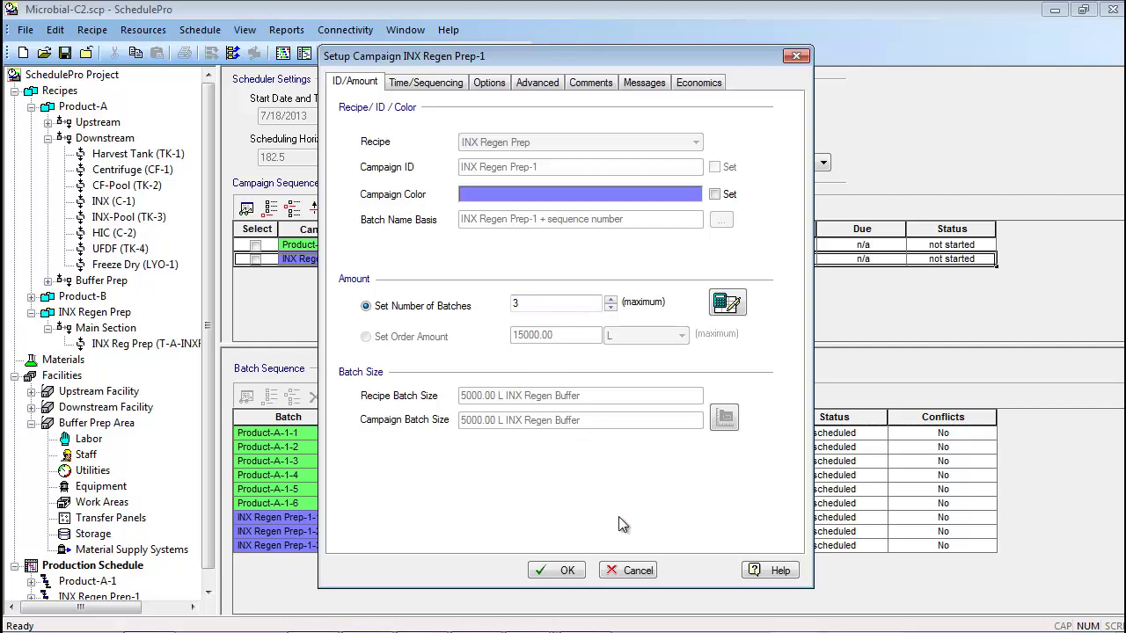
pyautogui.click(630, 571)
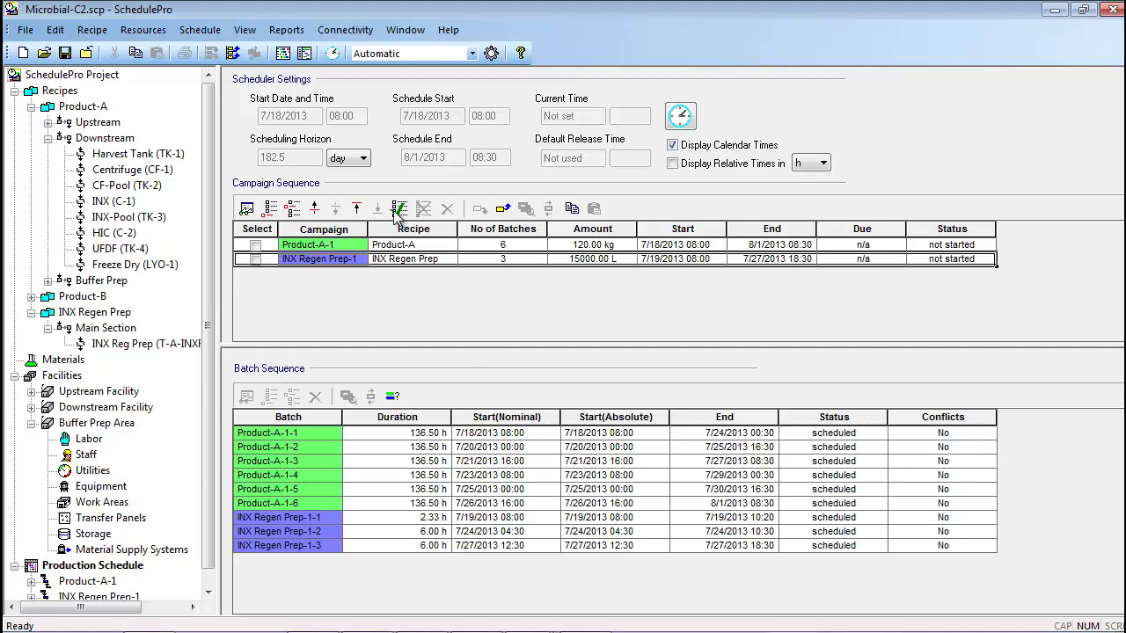
# Open the equipment occupancy chart and plot the storage inventory of the Buffer Prep Area's INX Regen unit
pyautogui.click(283, 53)
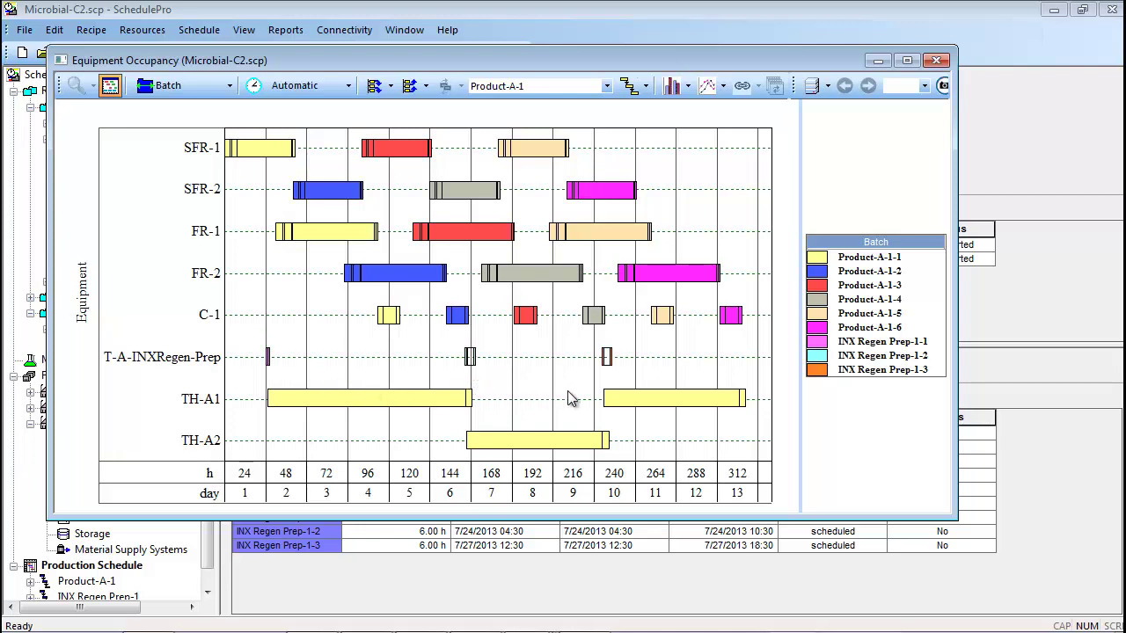
pyautogui.moveTo(611, 372)
pyautogui.click(721, 88)
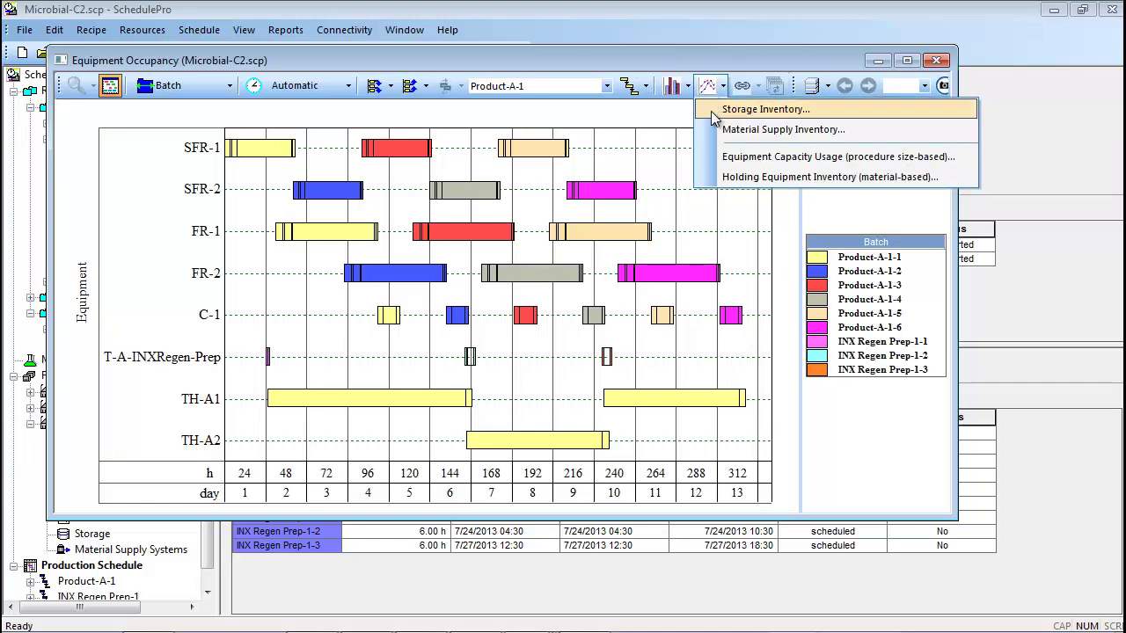
pyautogui.click(712, 112)
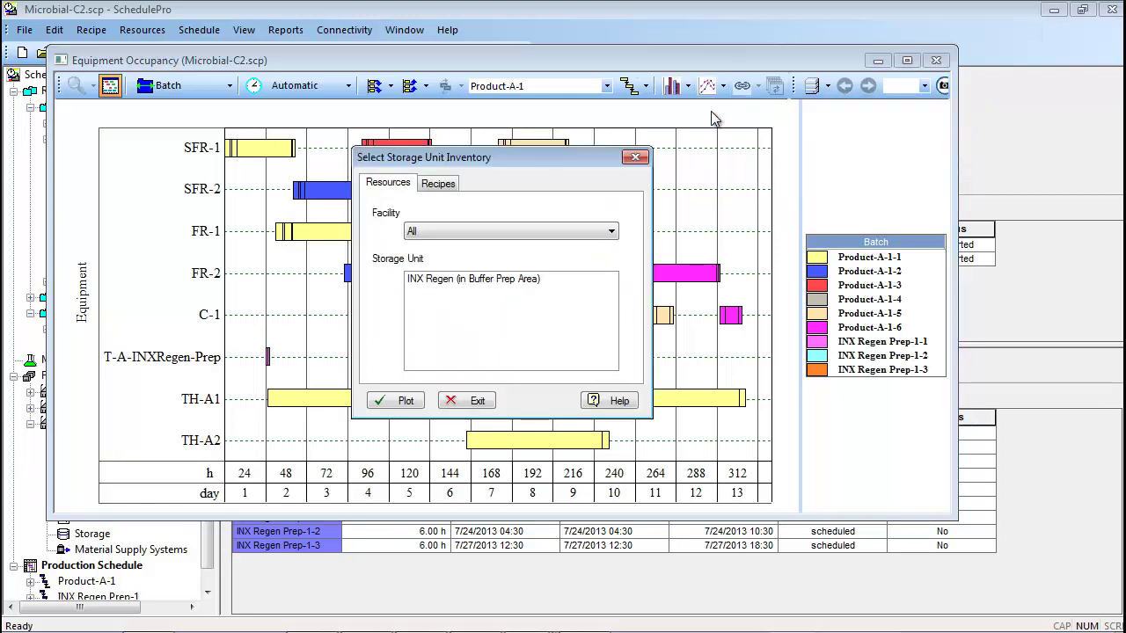
pyautogui.click(485, 282)
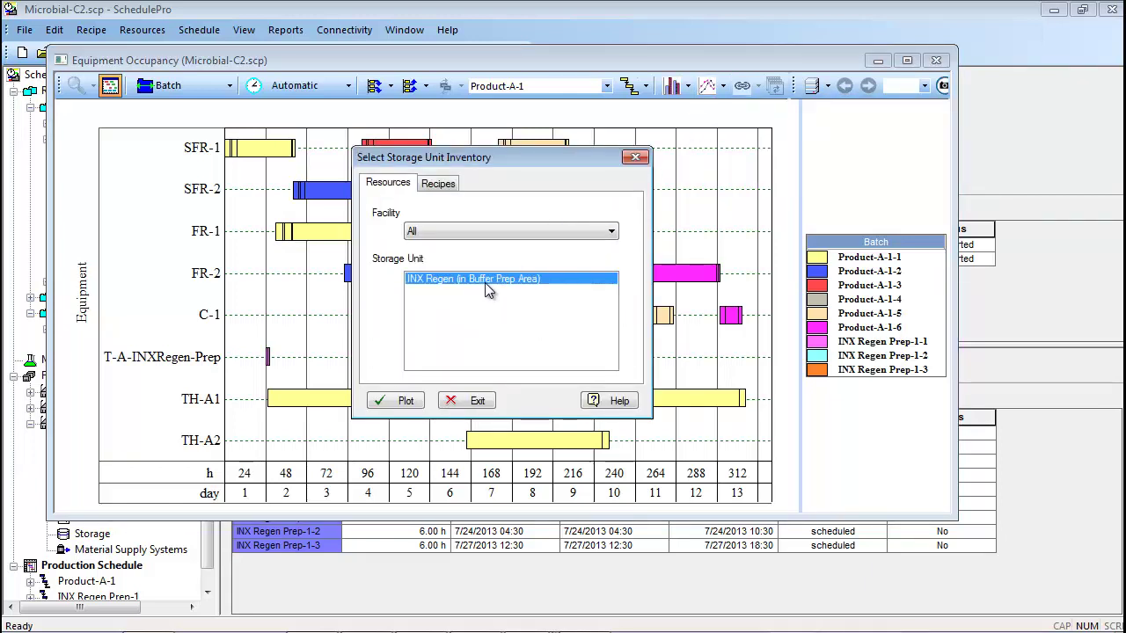
pyautogui.click(407, 402)
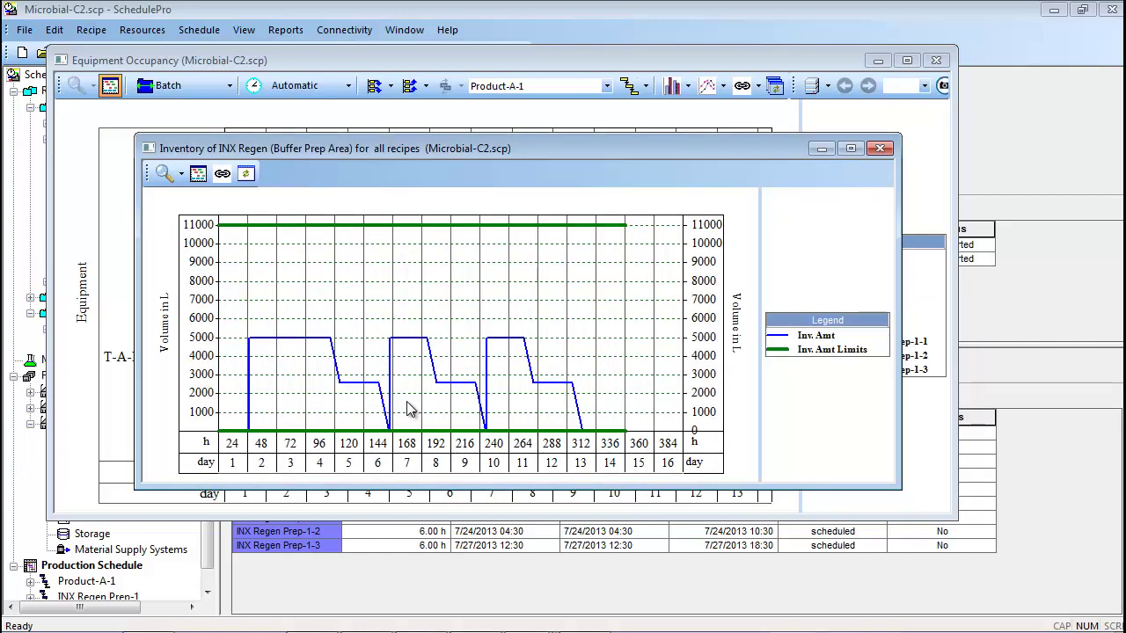
# Link the INX Regen inventory chart with the equipment occupancy chart and examine the third buffer batch's delivery against the inventory level
pyautogui.click(223, 174)
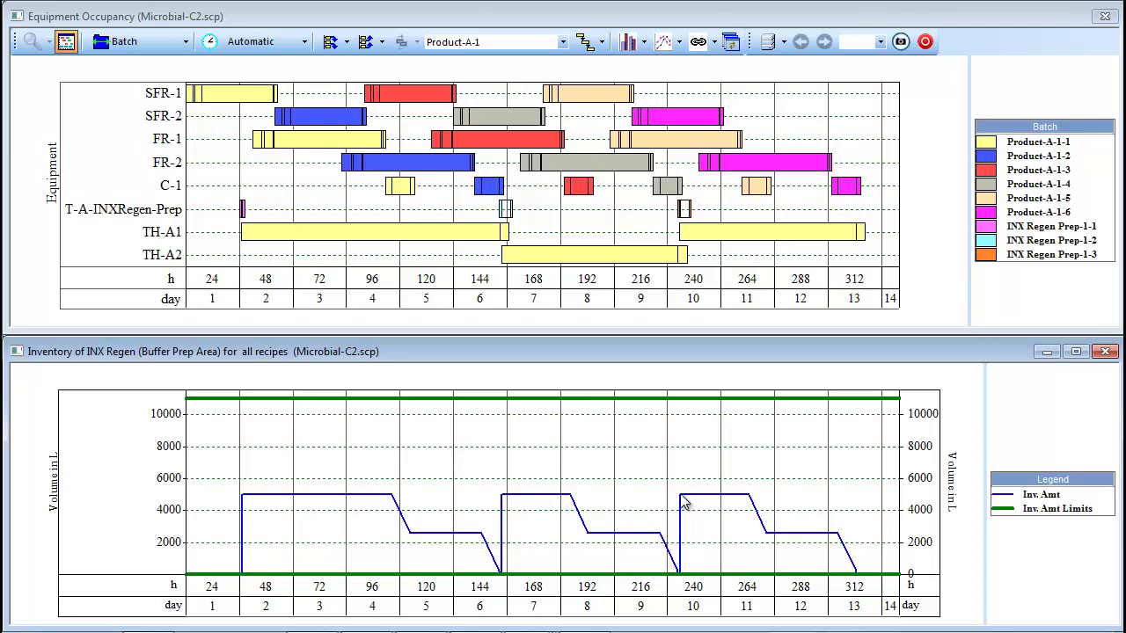
pyautogui.moveTo(684, 500)
pyautogui.moveTo(680, 579)
# Check which Buffer Prep Area equipment is included in the occupancy chart's contents, and close the settings without changes
pyautogui.rightClick(578, 224)
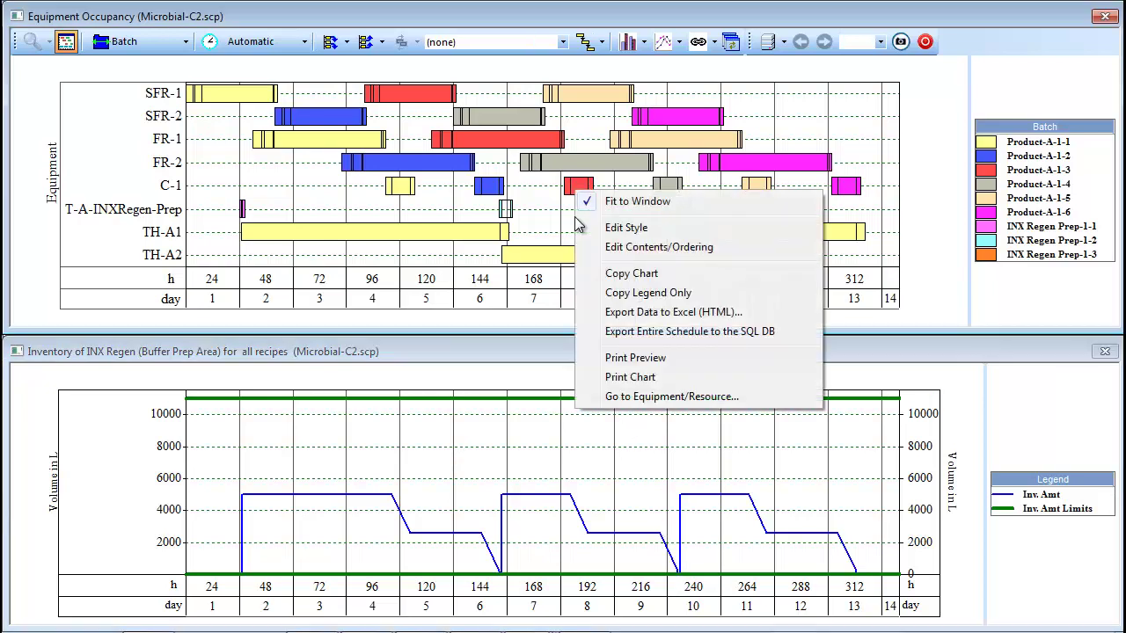
pyautogui.click(620, 249)
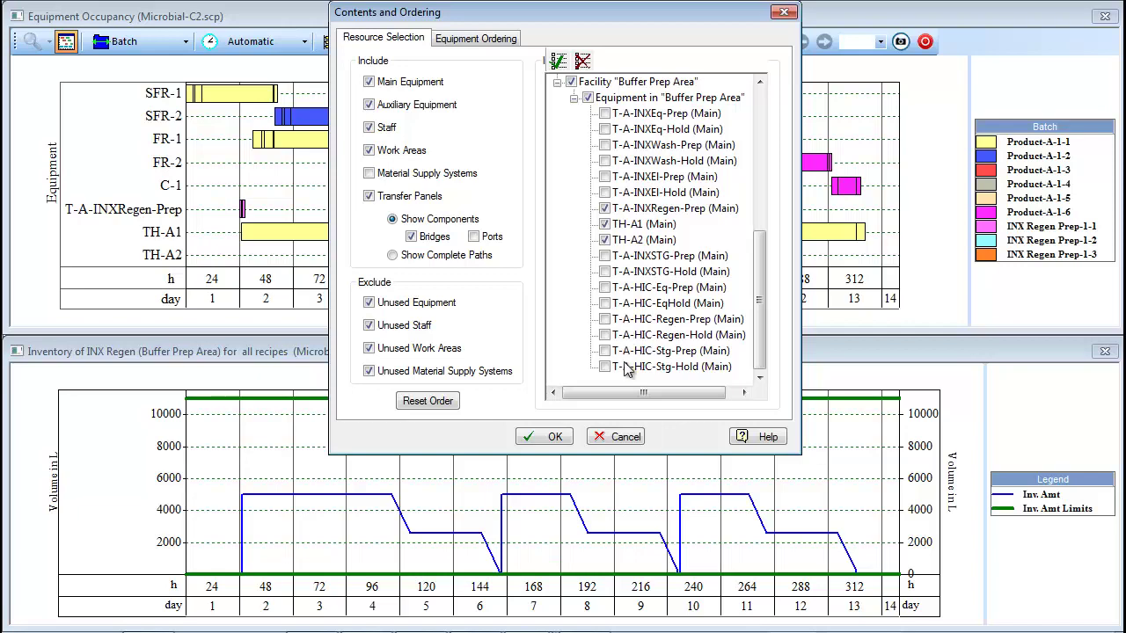
pyautogui.click(618, 437)
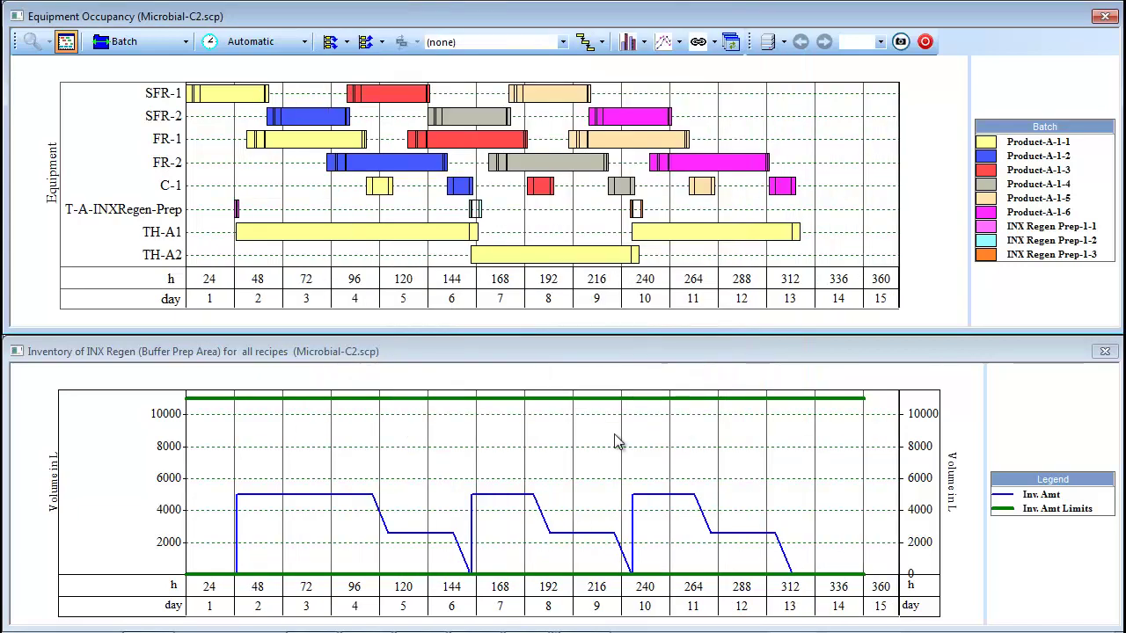
# Replace the INX Regen inventory chart with a holding equipment inventory profile for TH-A1, linked to the equipment occupancy chart
pyautogui.click(1103, 352)
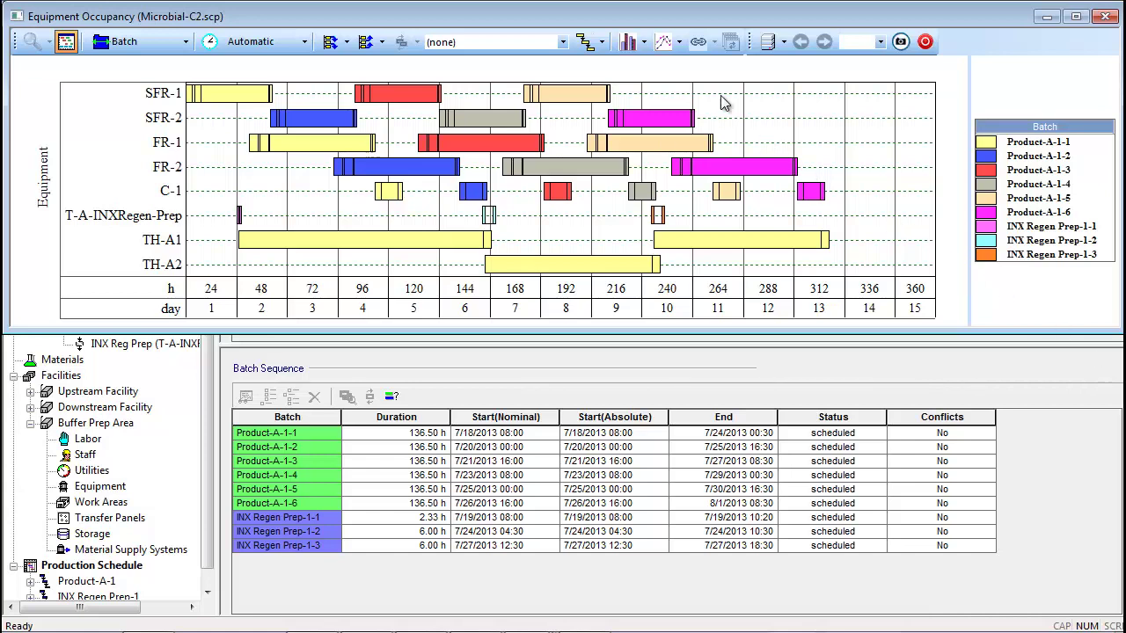
pyautogui.click(659, 49)
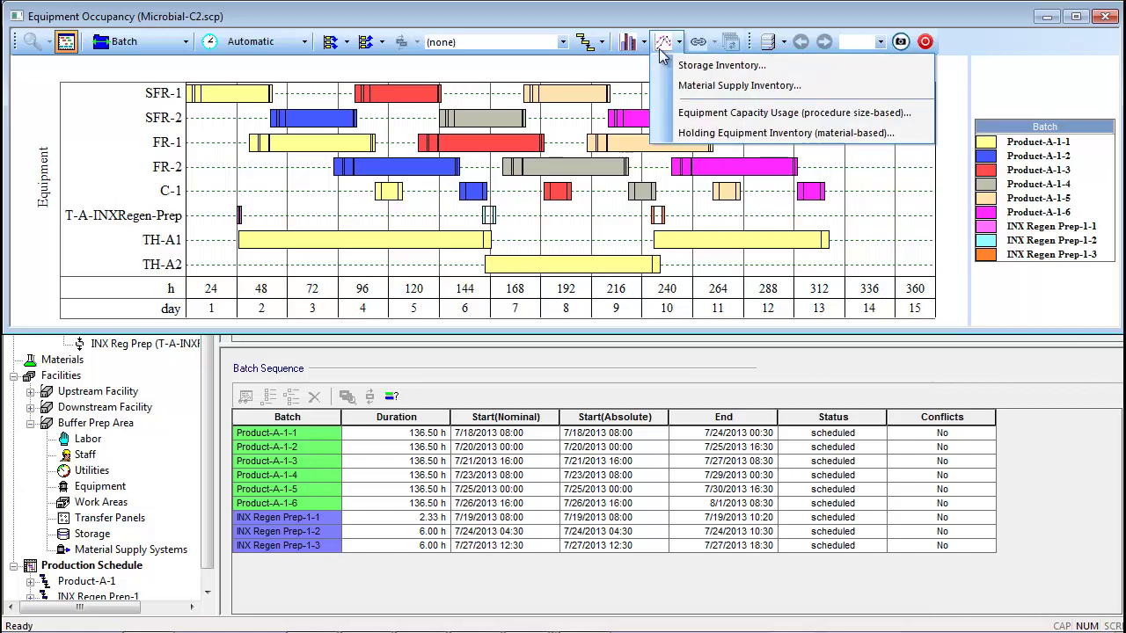
pyautogui.click(662, 139)
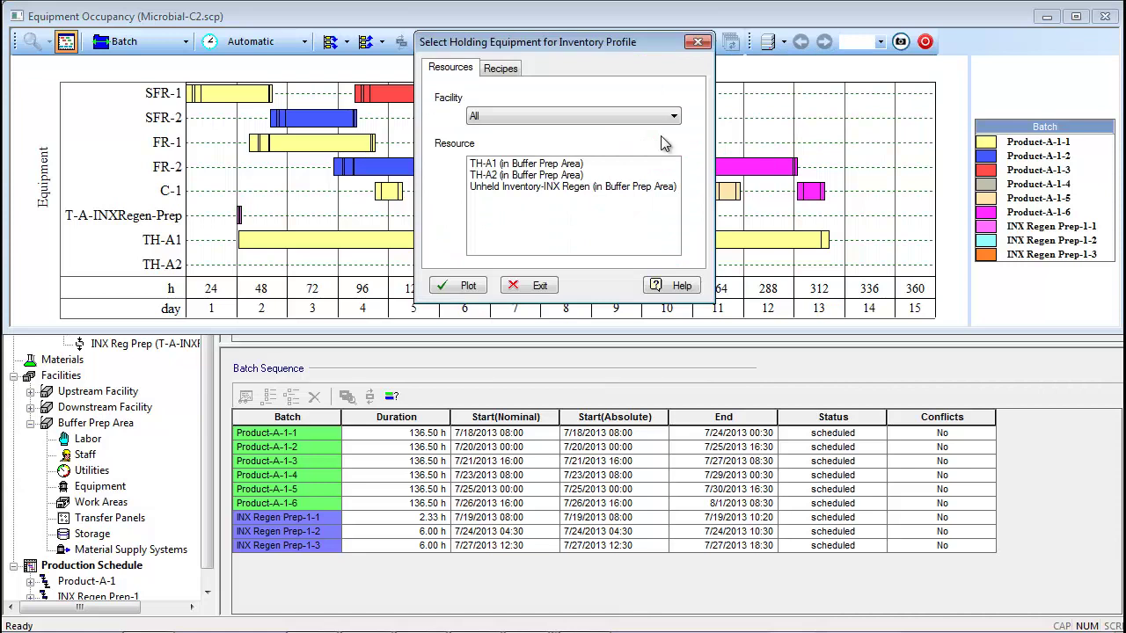
pyautogui.click(543, 168)
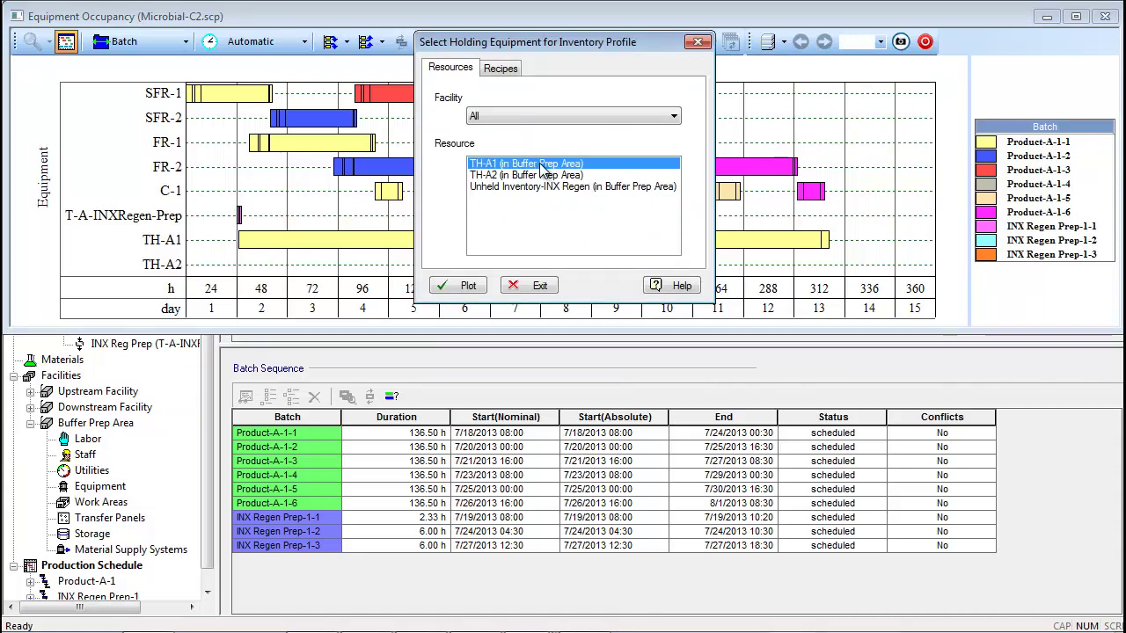
pyautogui.click(450, 286)
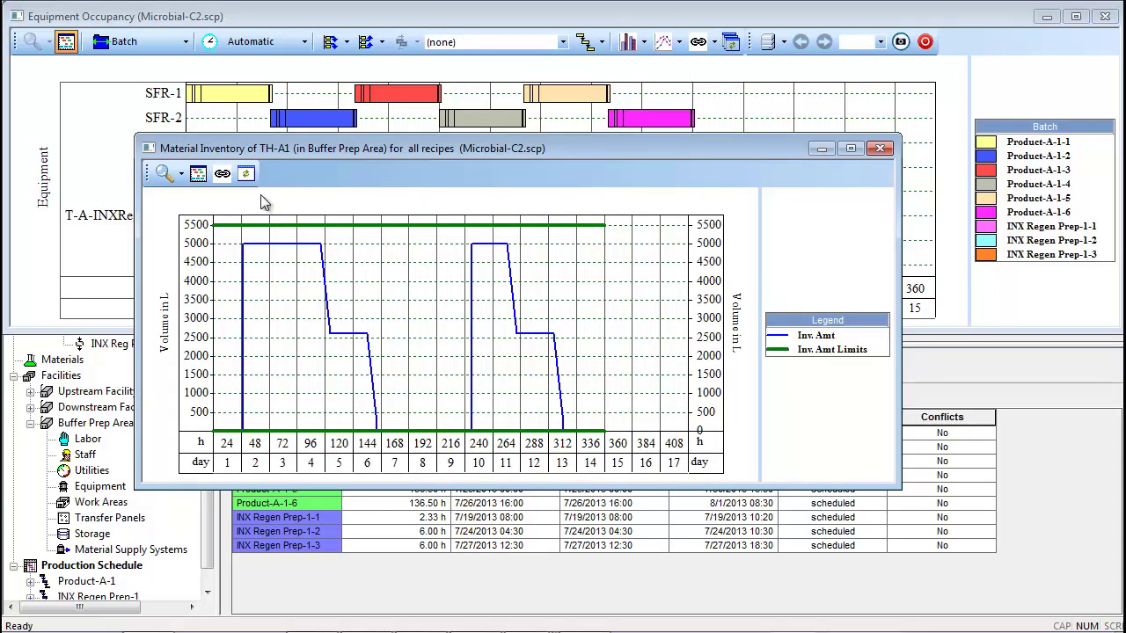
pyautogui.click(224, 175)
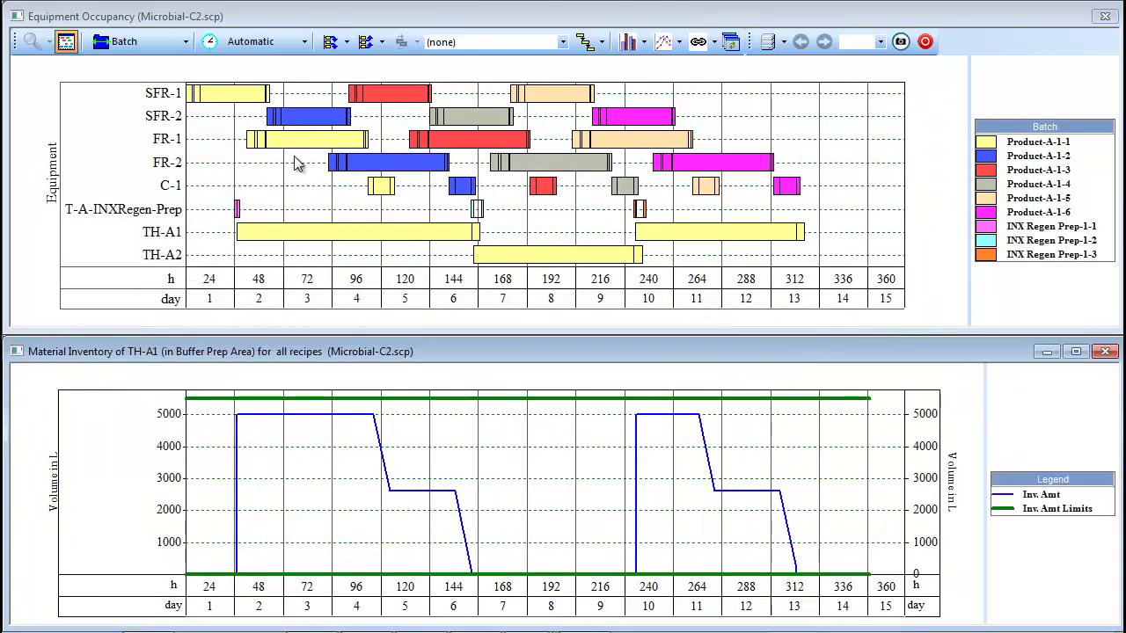
# Plot and link the holding equipment inventory of TH-A2, and compare both inventory profiles with the TH-A1 and TH-A2 occupancy rows
pyautogui.click(663, 41)
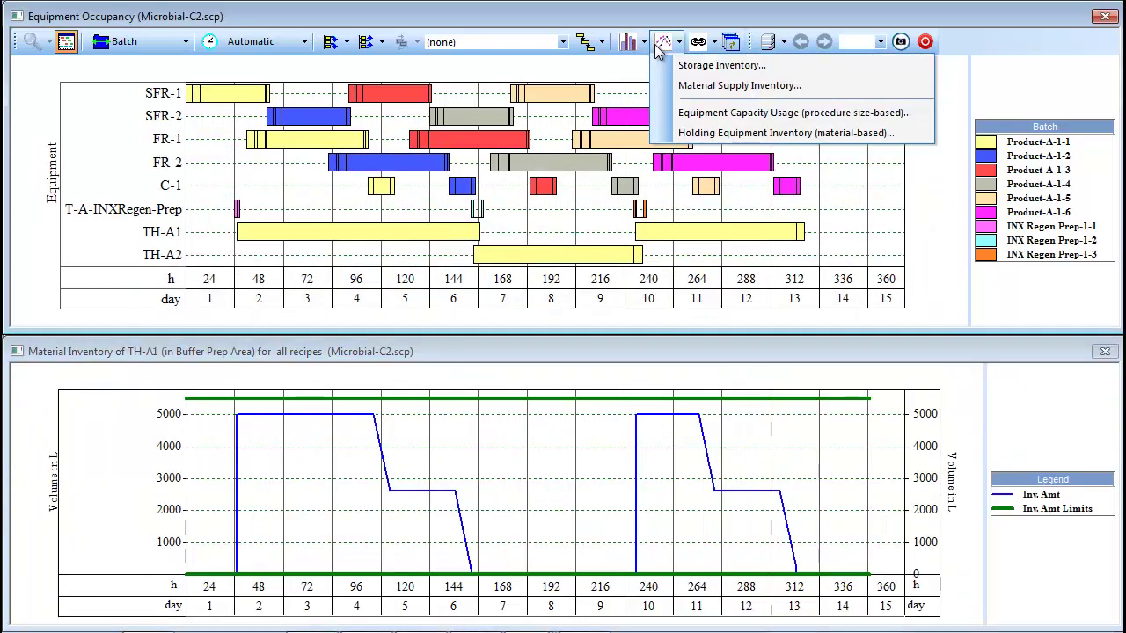
pyautogui.click(667, 133)
pyautogui.click(572, 175)
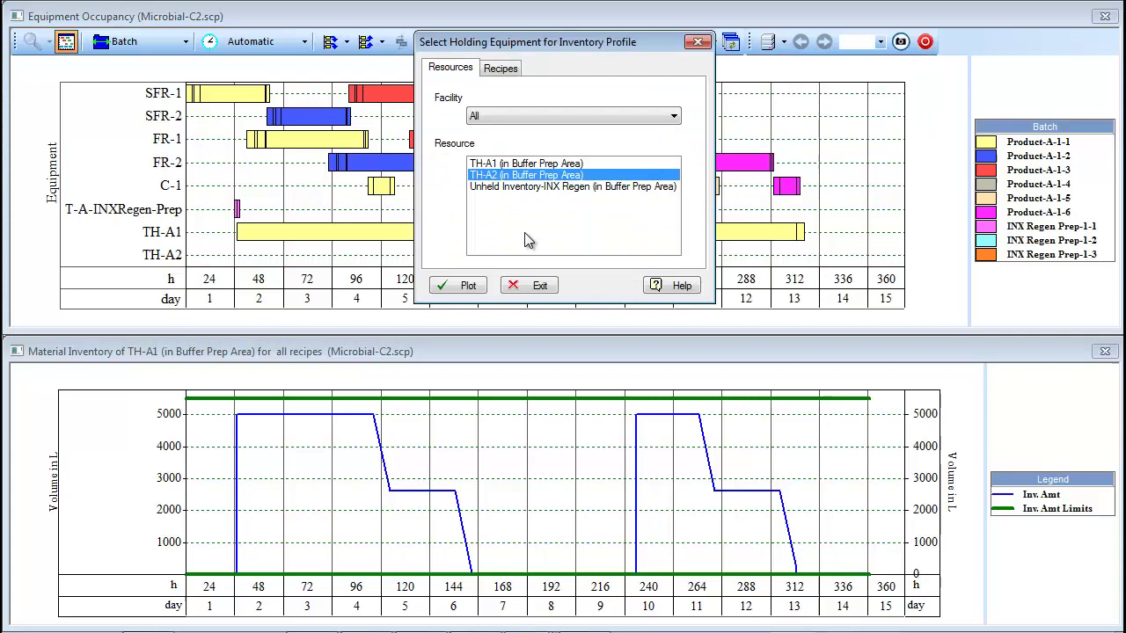
pyautogui.click(460, 285)
pyautogui.click(222, 173)
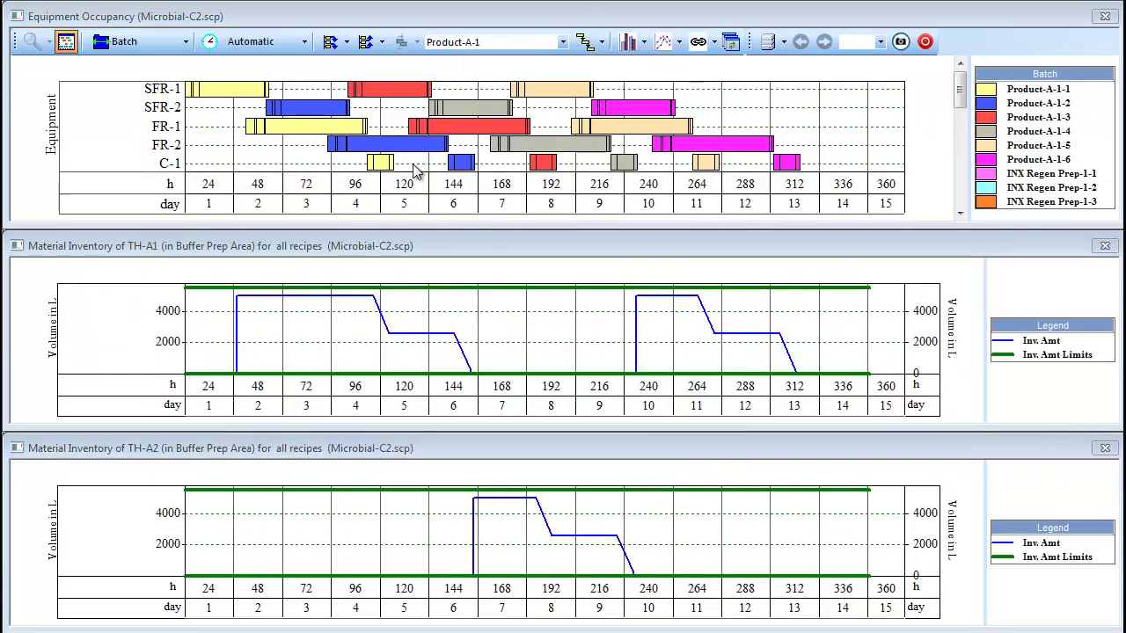
pyautogui.moveTo(959, 92); pyautogui.dragTo(961, 215)
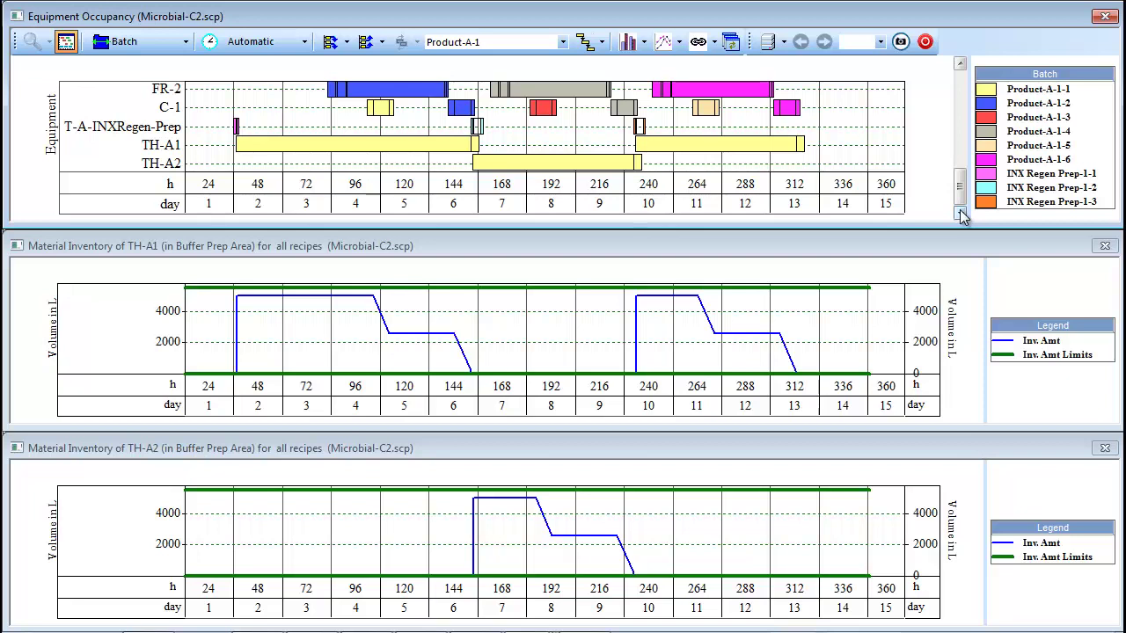
# Close the Microbial-C2 charts and bring the Microbial-C3 project forward in a maximized window
pyautogui.click(1103, 15)
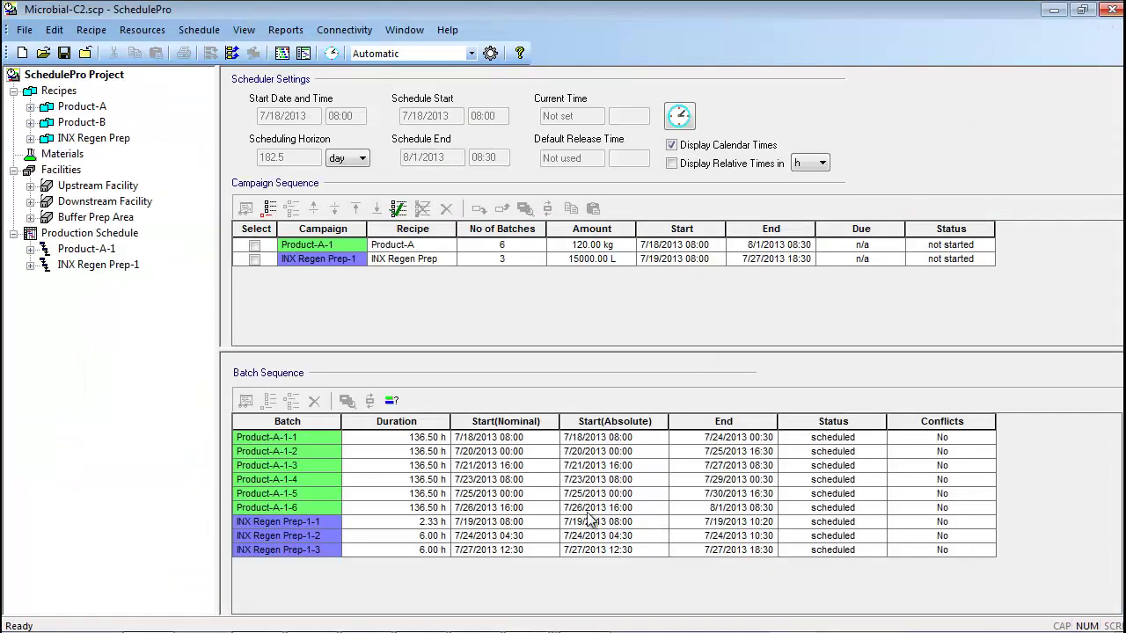
pyautogui.click(526, 620)
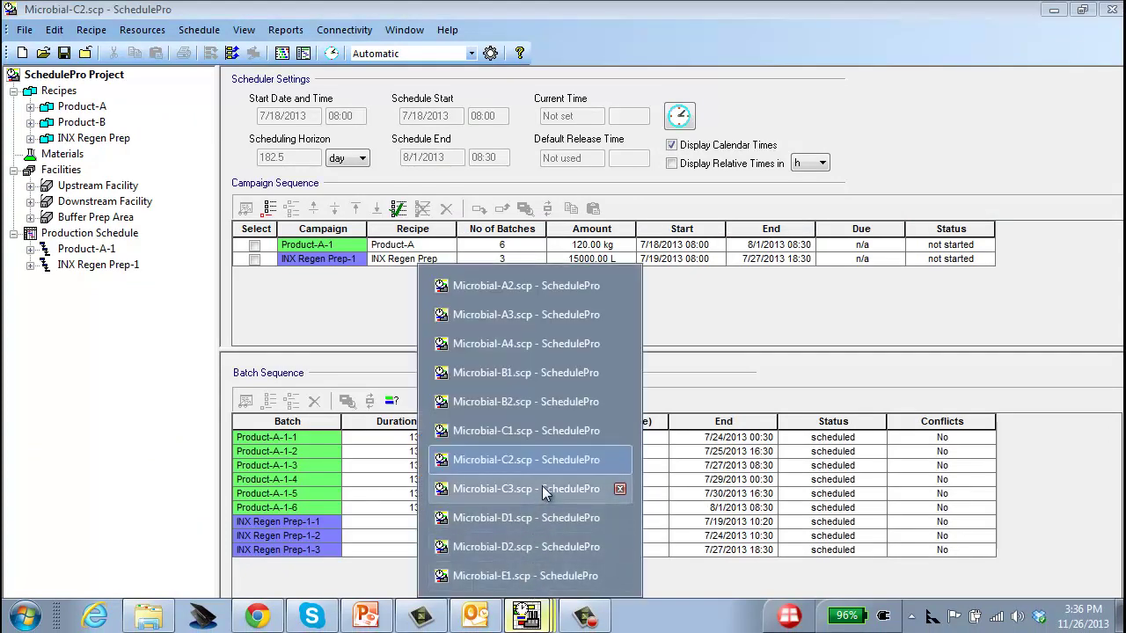
pyautogui.click(526, 489)
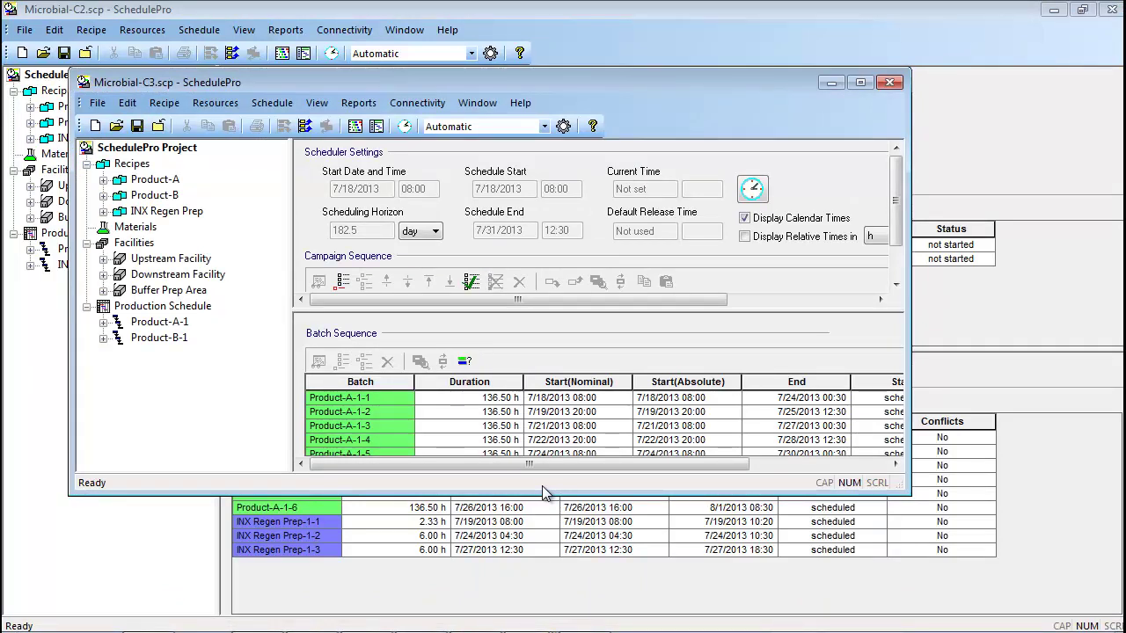
pyautogui.click(860, 82)
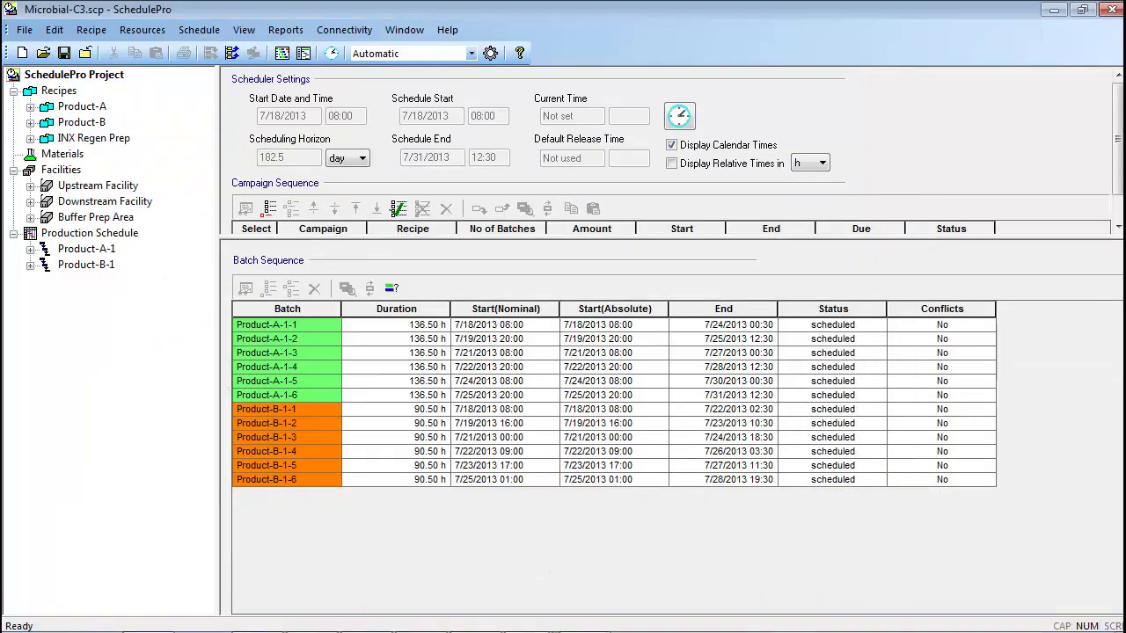
pyautogui.click(525, 615)
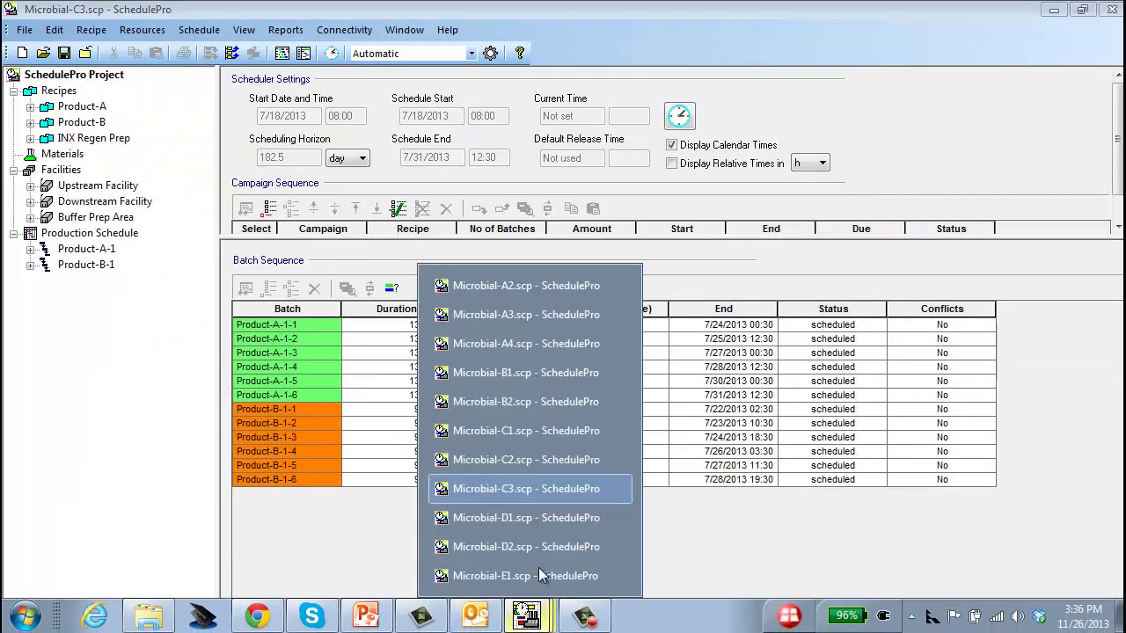
pyautogui.click(525, 490)
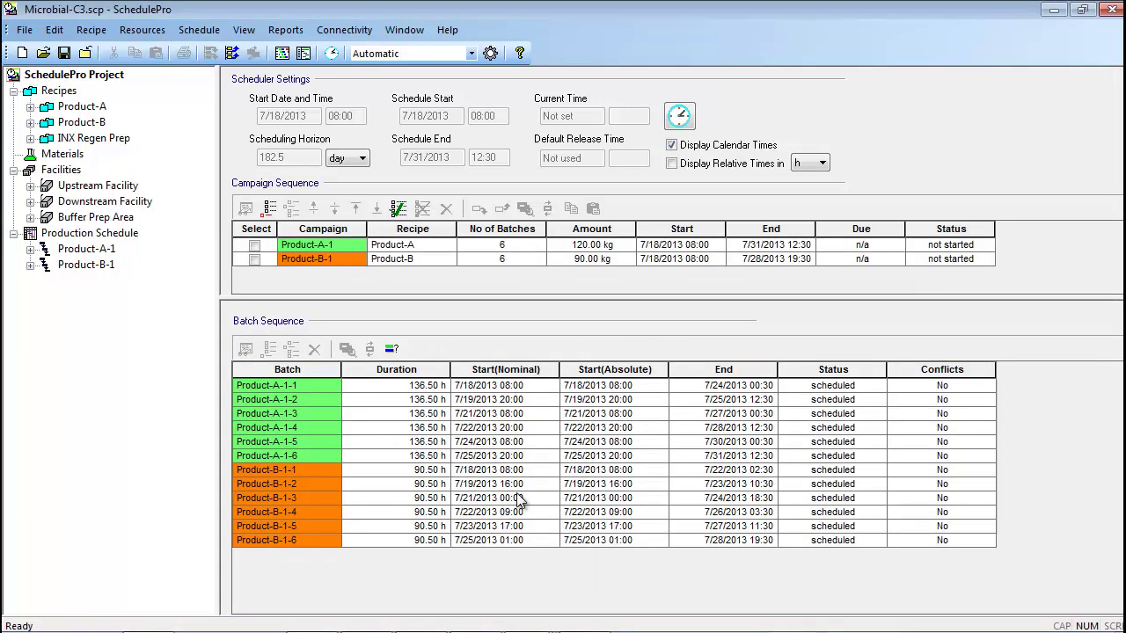
# Review the mobile floor space requirement of the Buffer Prep Area's T-A-INXEq-Hold vessel, and close its properties without changes
pyautogui.doubleClick(45, 218)
pyautogui.click(82, 282)
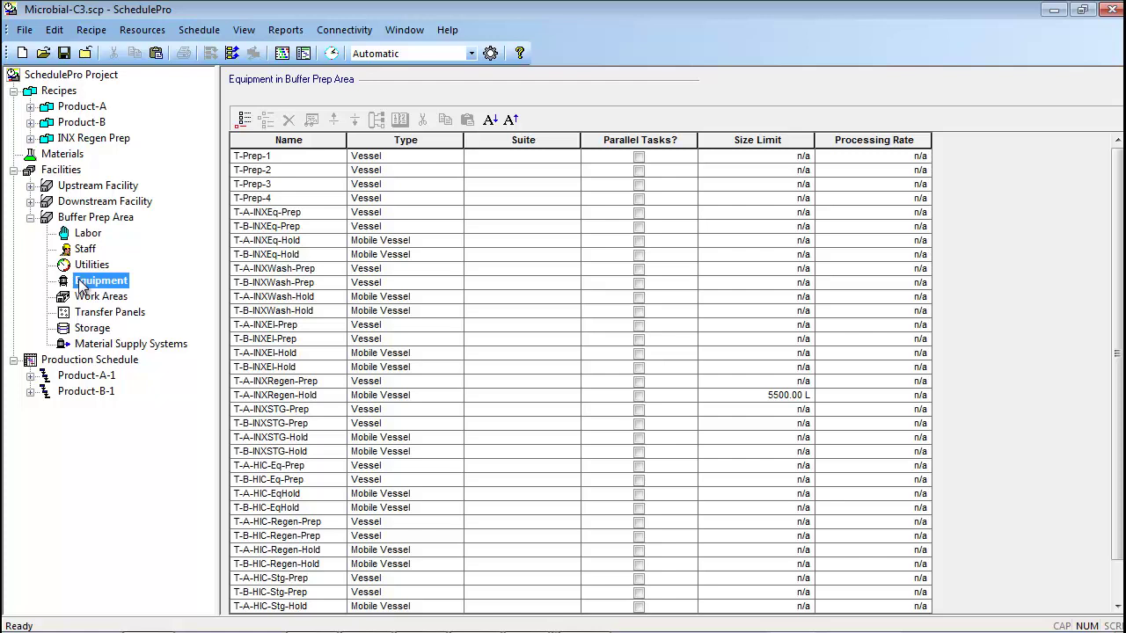
pyautogui.click(317, 241)
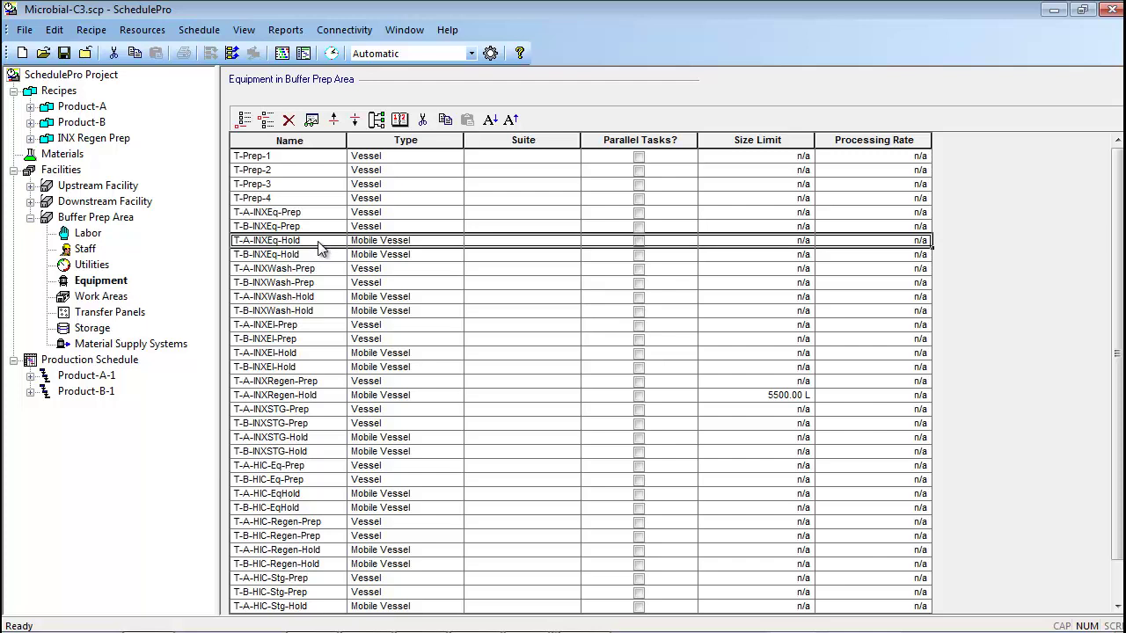
pyautogui.click(311, 121)
pyautogui.click(432, 131)
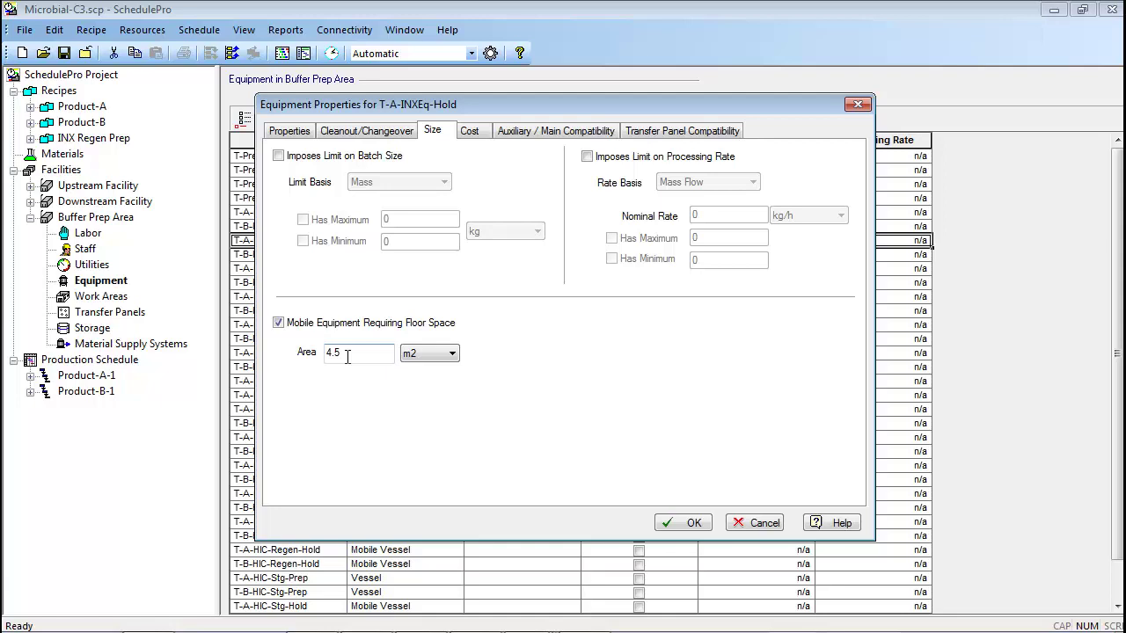
pyautogui.click(747, 525)
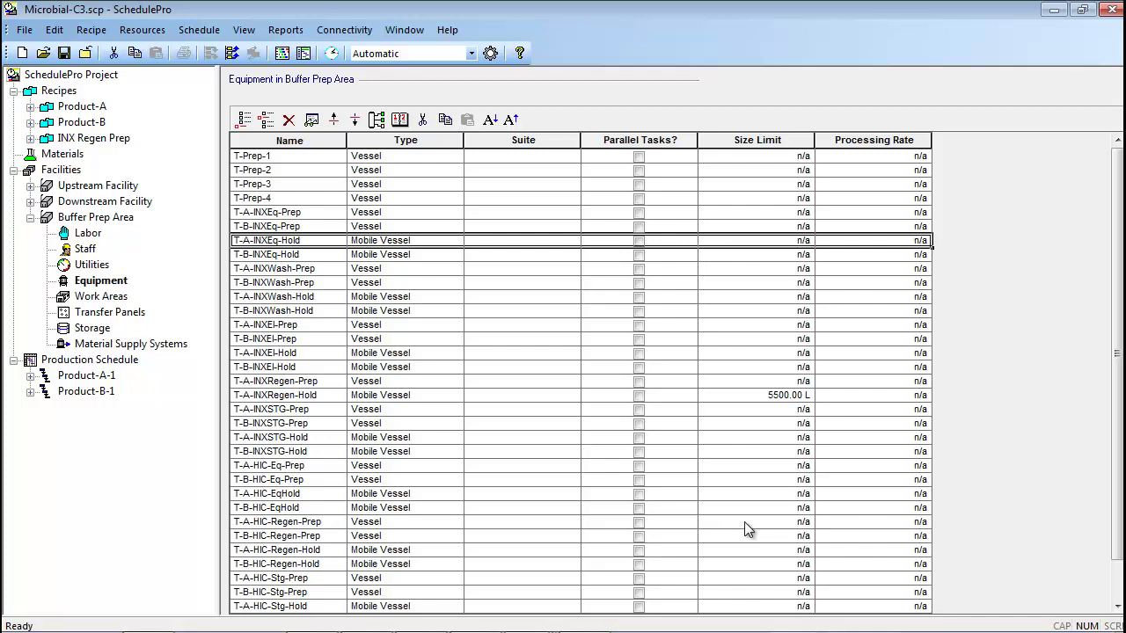
pyautogui.click(248, 36)
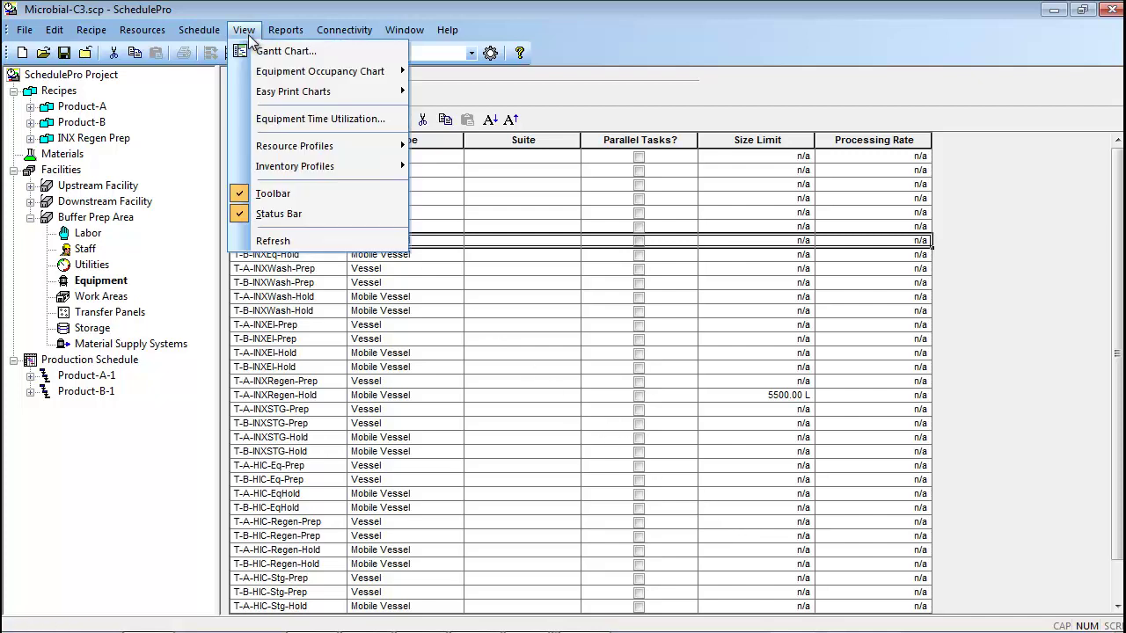
pyautogui.moveTo(353, 149)
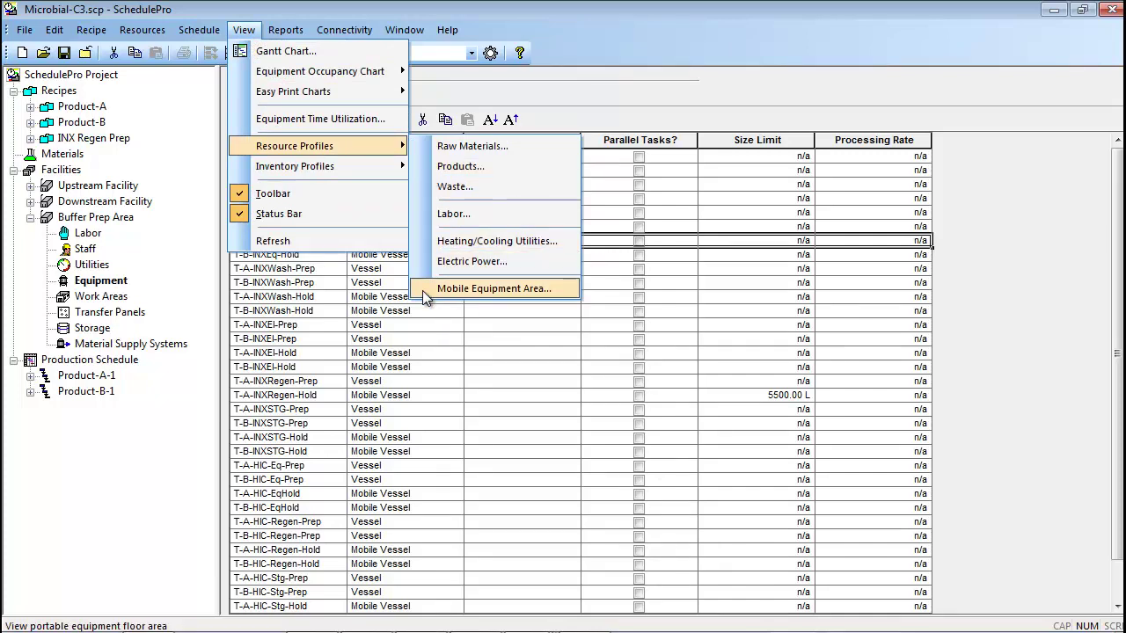
pyautogui.click(445, 92)
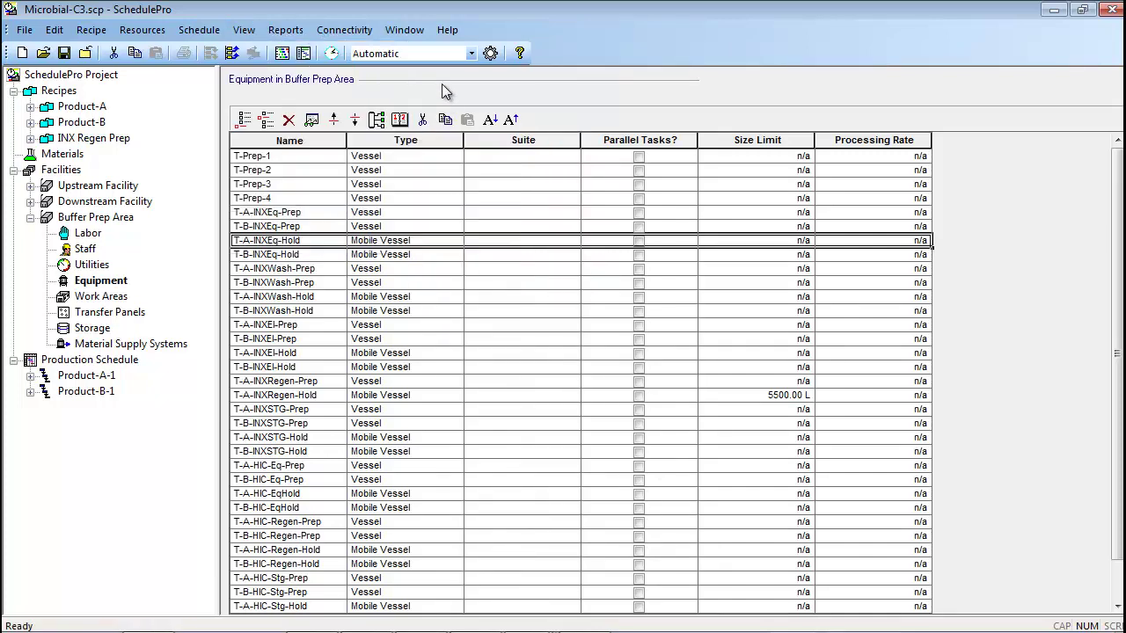
# Plot the mobile equipment area profile linked with the equipment occupancy chart, and examine the occupancy of Product-A-1's buffer hold vessels
pyautogui.click(282, 54)
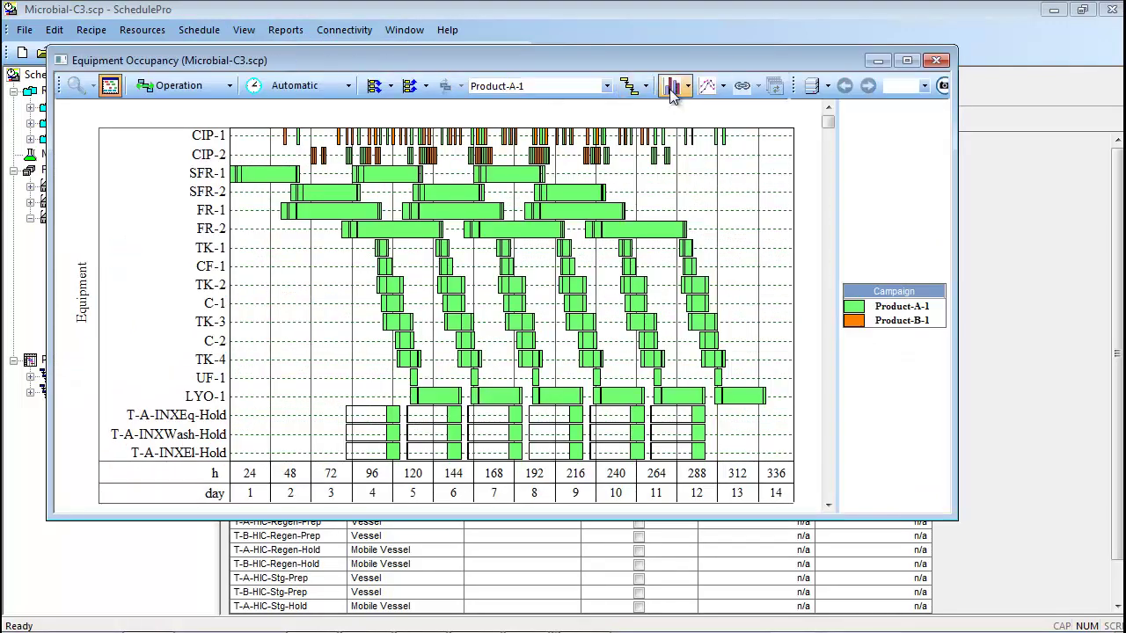
pyautogui.click(674, 84)
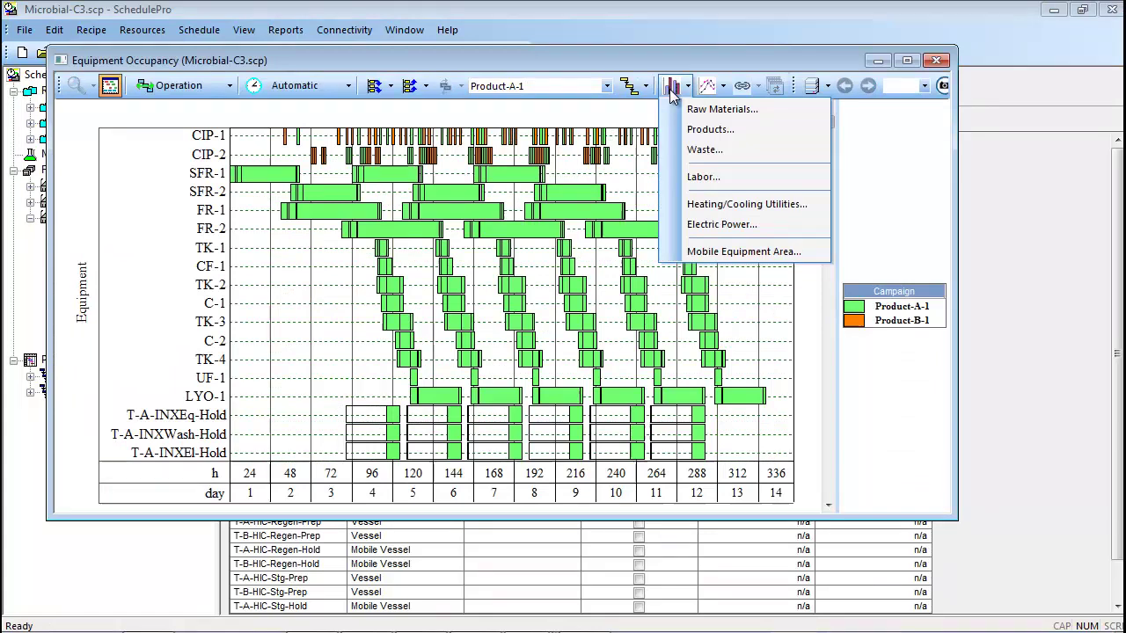
pyautogui.click(674, 252)
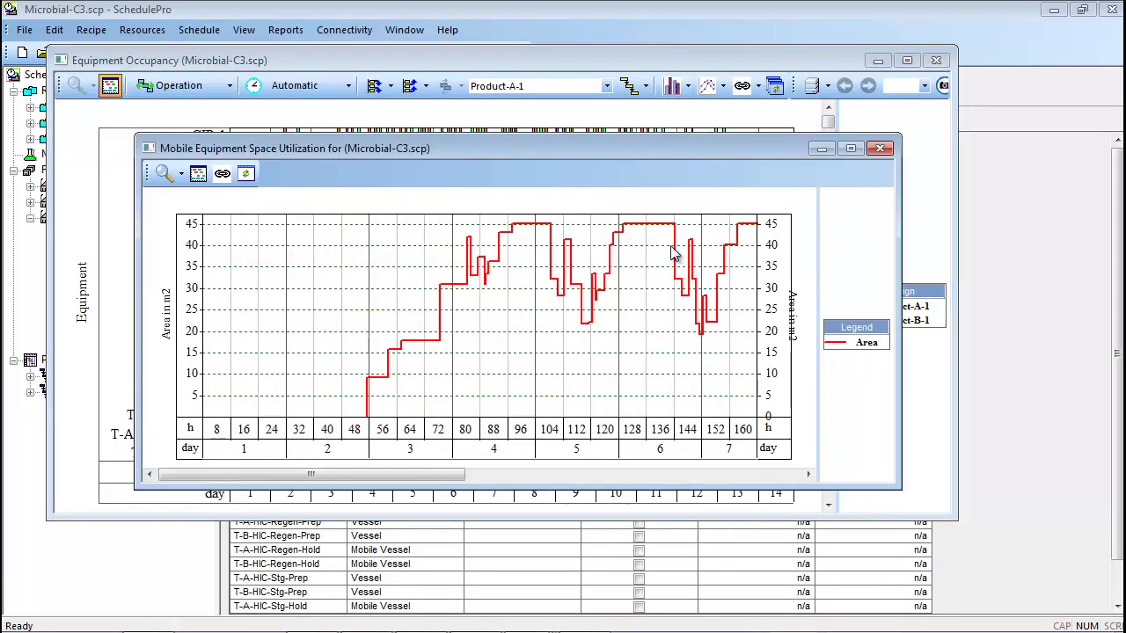
pyautogui.click(223, 179)
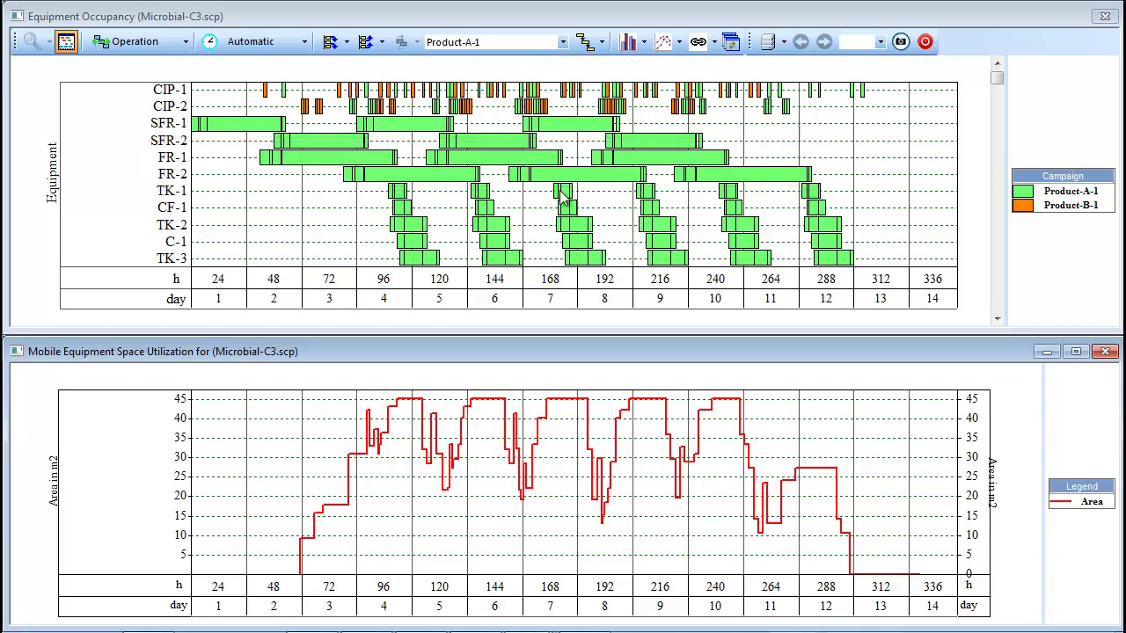
pyautogui.moveTo(996, 79); pyautogui.dragTo(1000, 172)
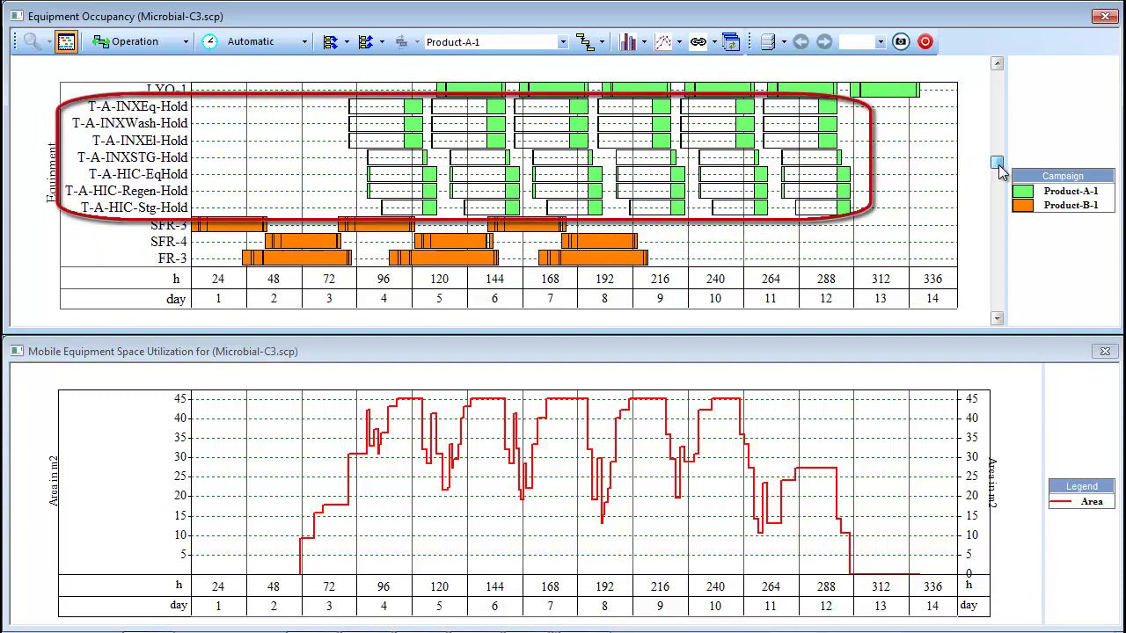